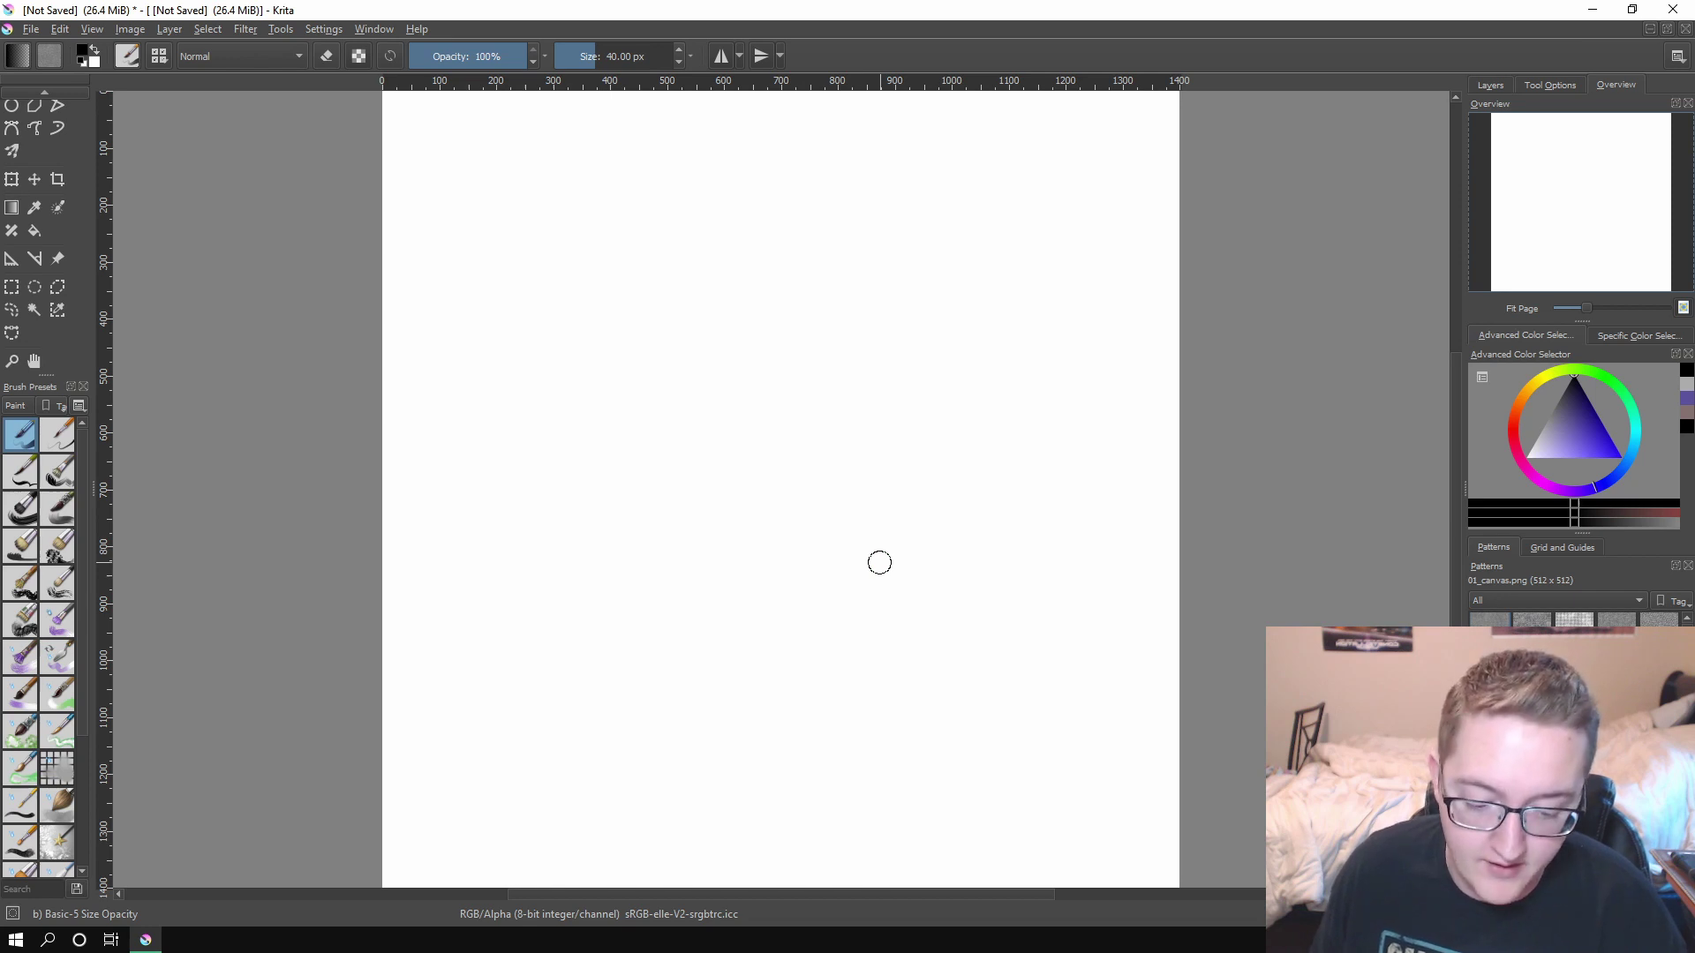
Step: Set the Display renderer in Configure Krita to Direct3D 11 via ANGLE
click(333, 33)
click(397, 50)
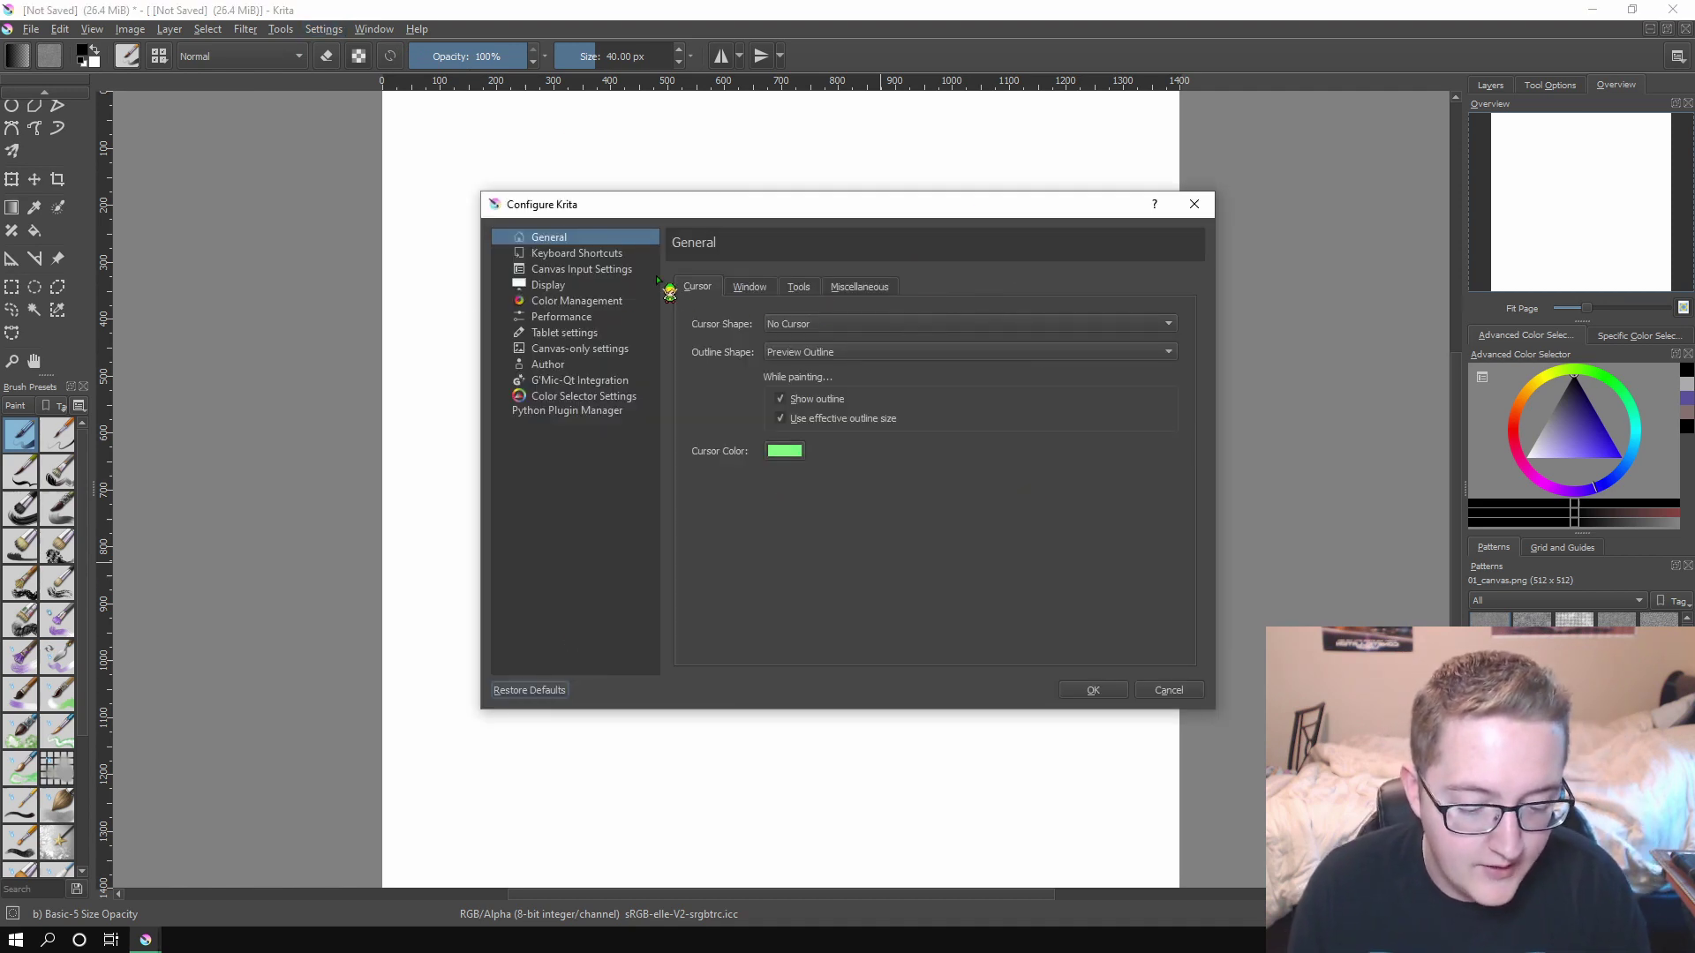
click(574, 285)
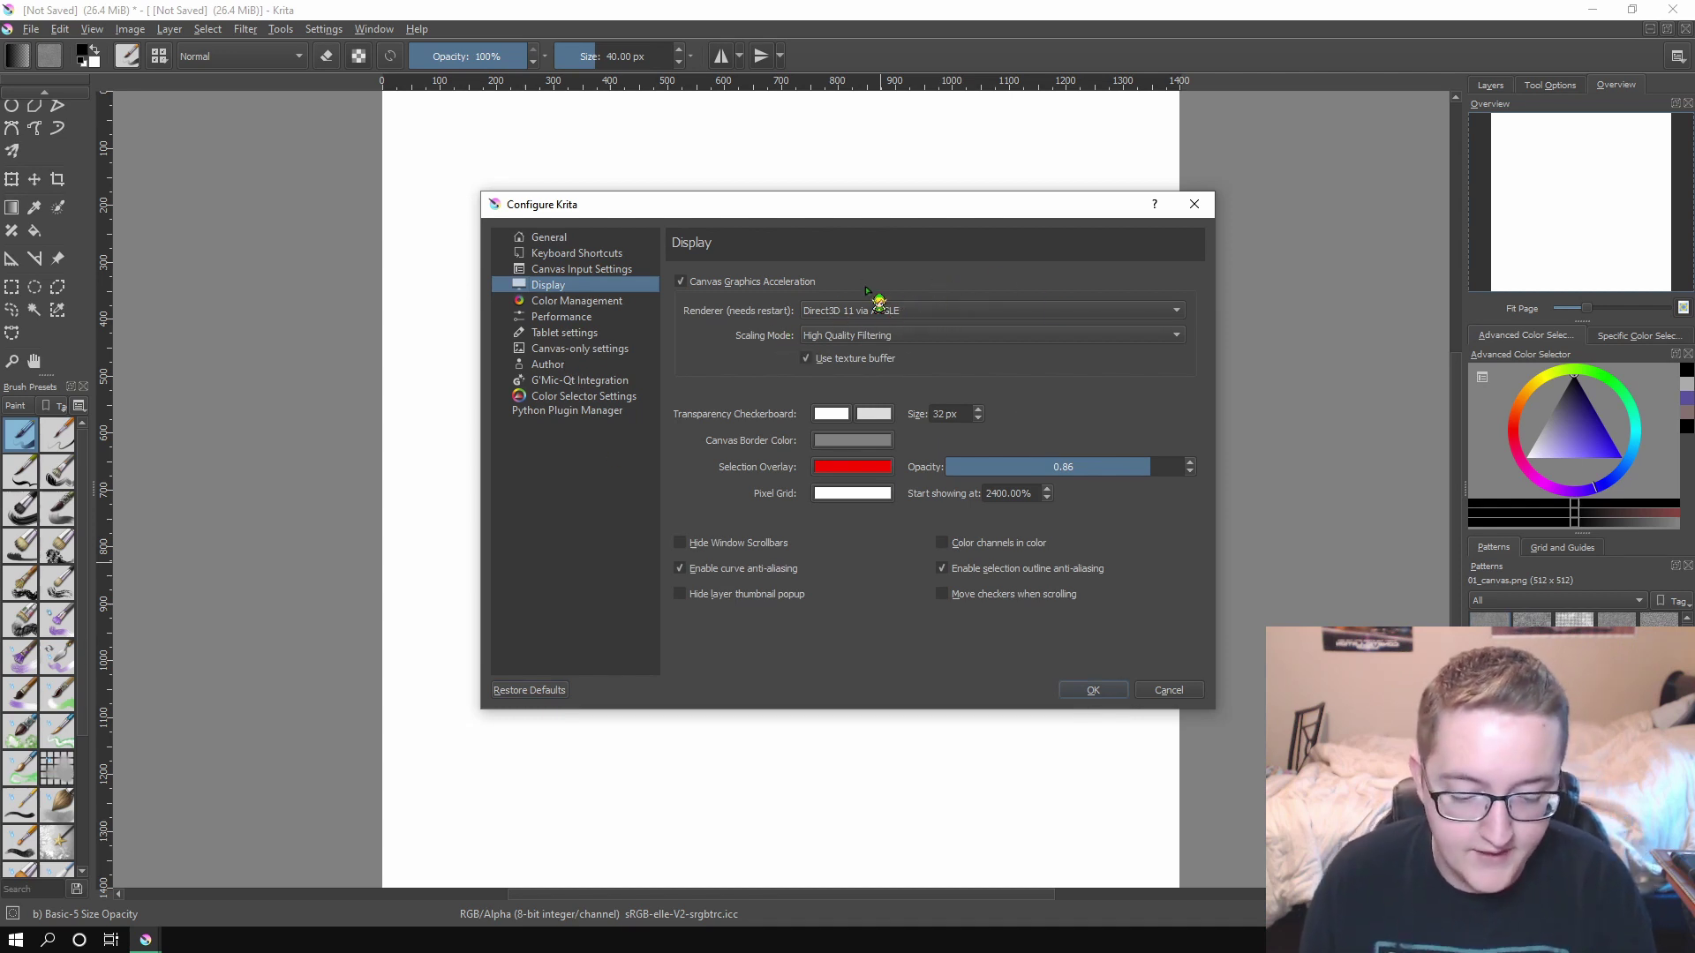
click(912, 310)
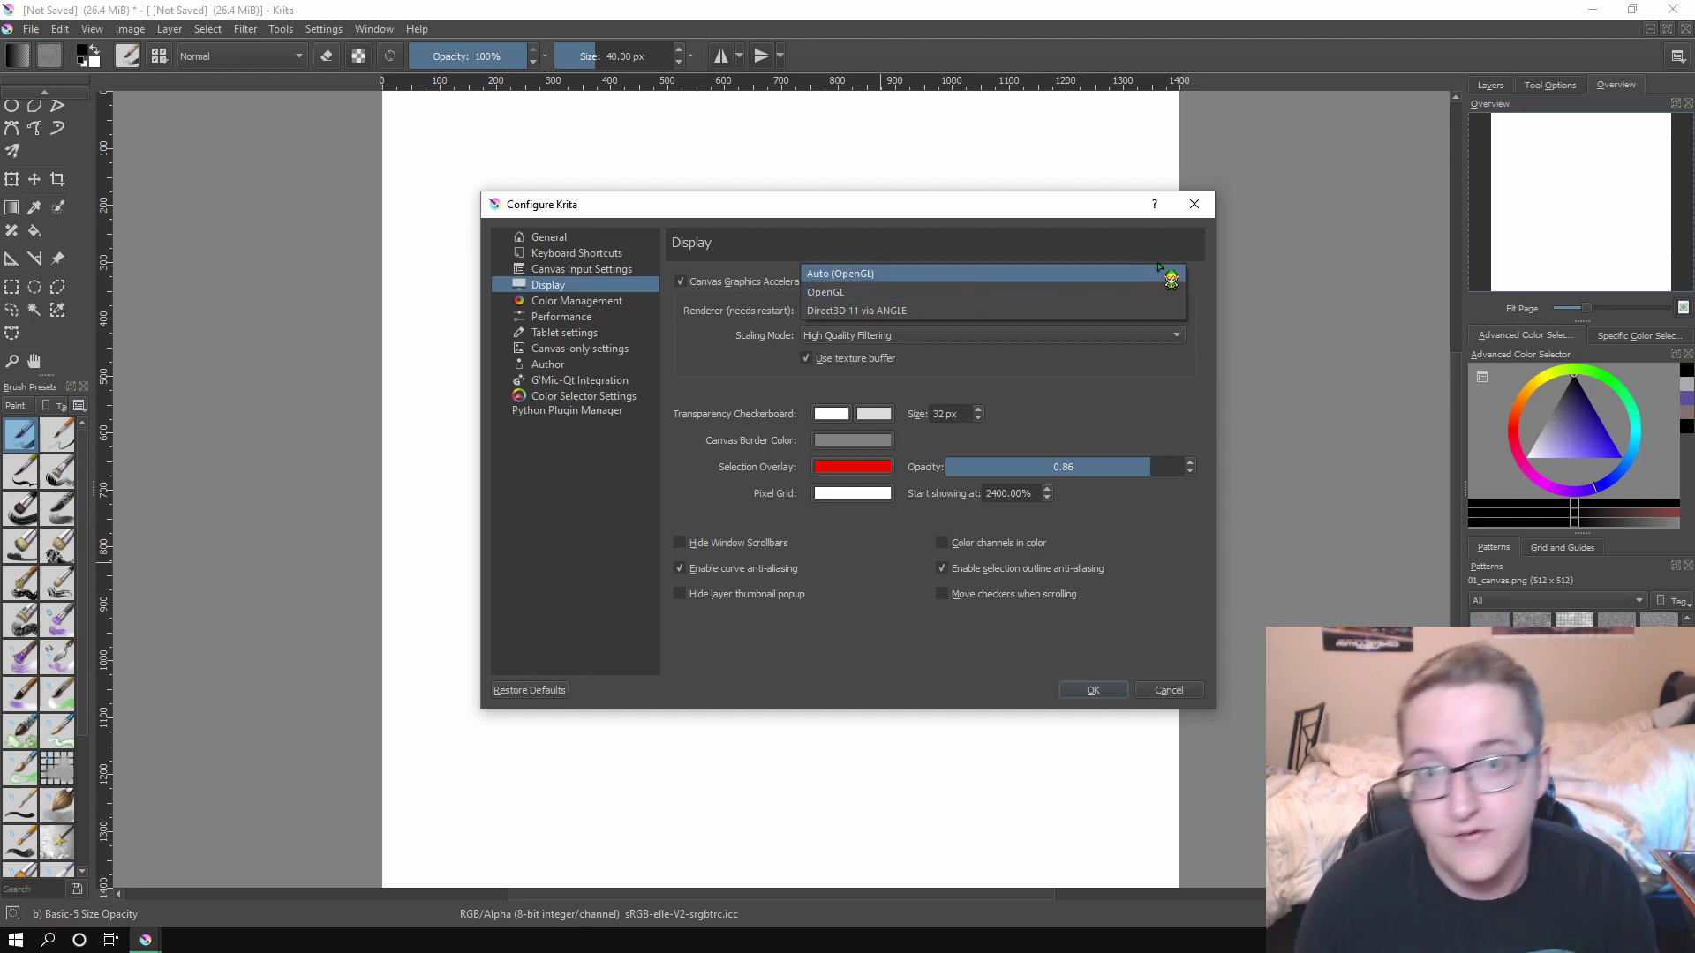
click(881, 313)
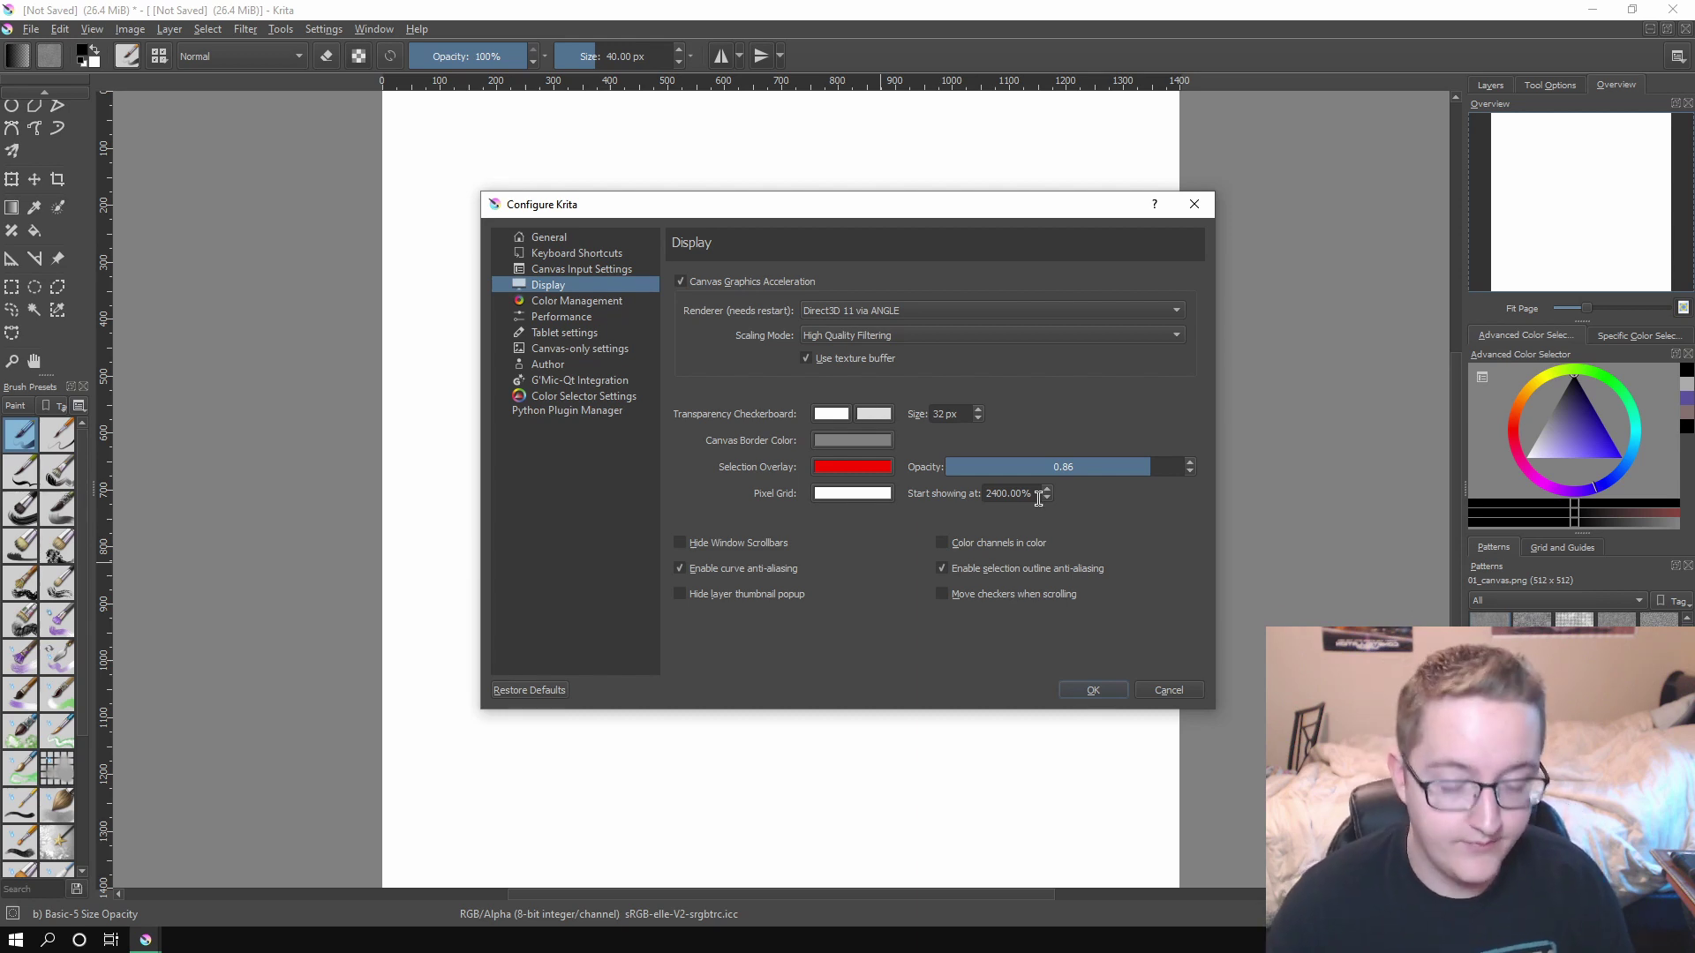
Step: Turn on Create backup file in General > Miscellaneous and select the undo stack size of 100
click(556, 238)
click(887, 288)
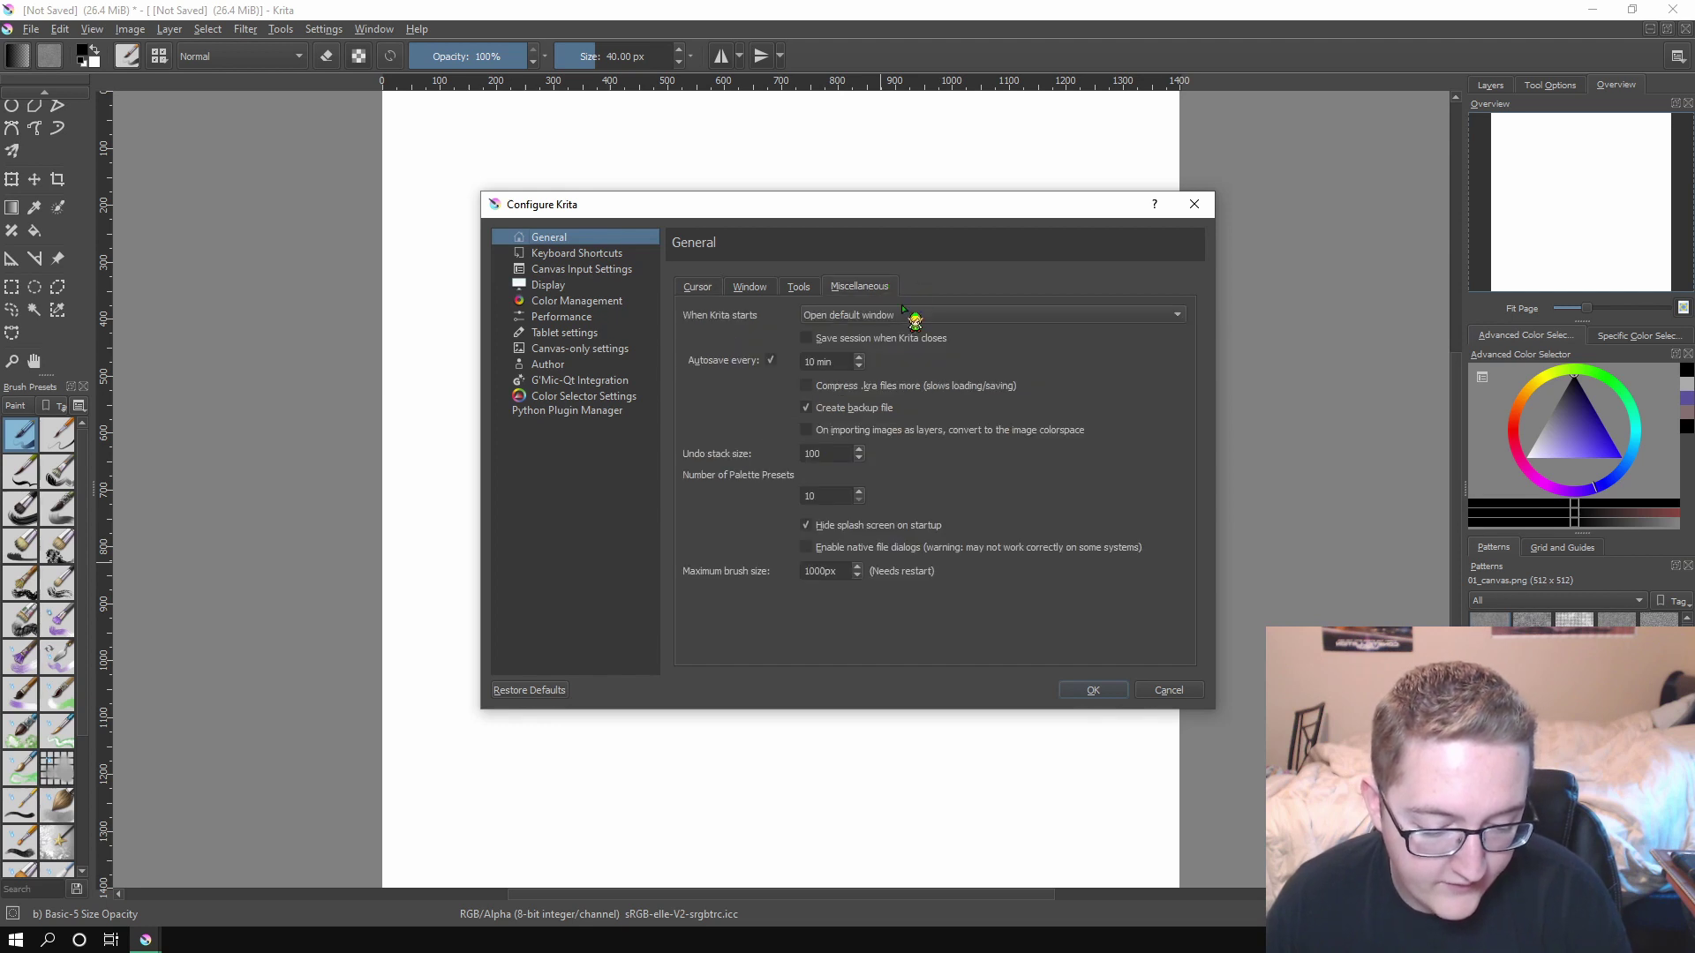
click(803, 406)
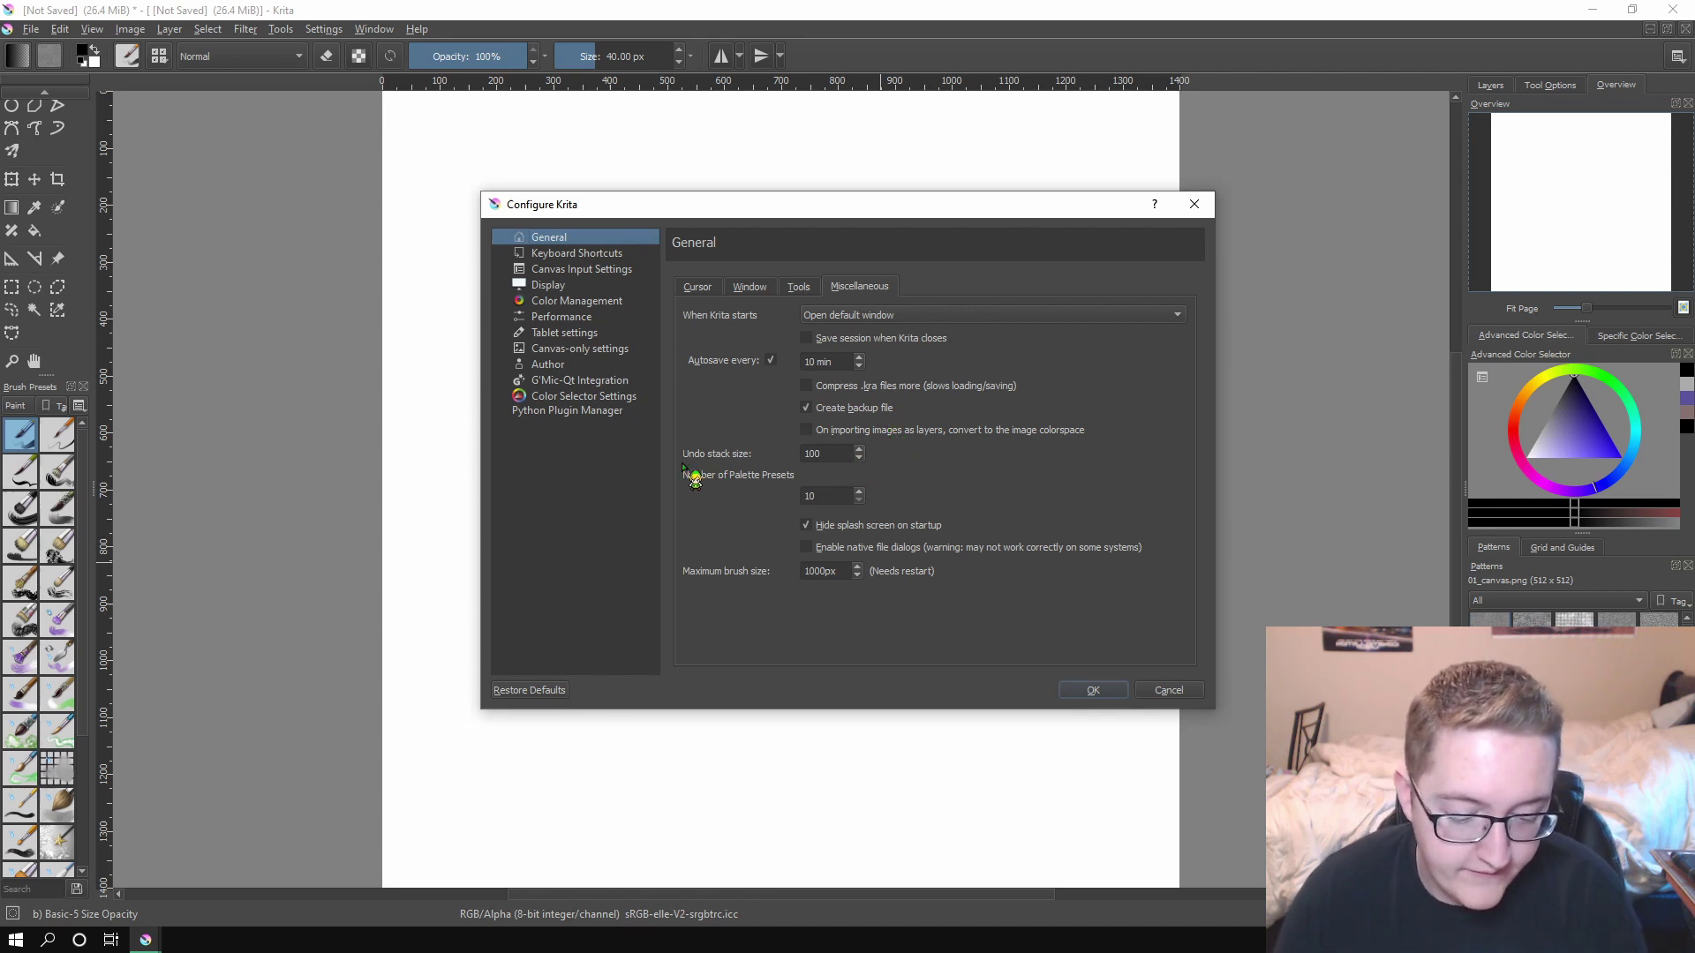
double_click(827, 453)
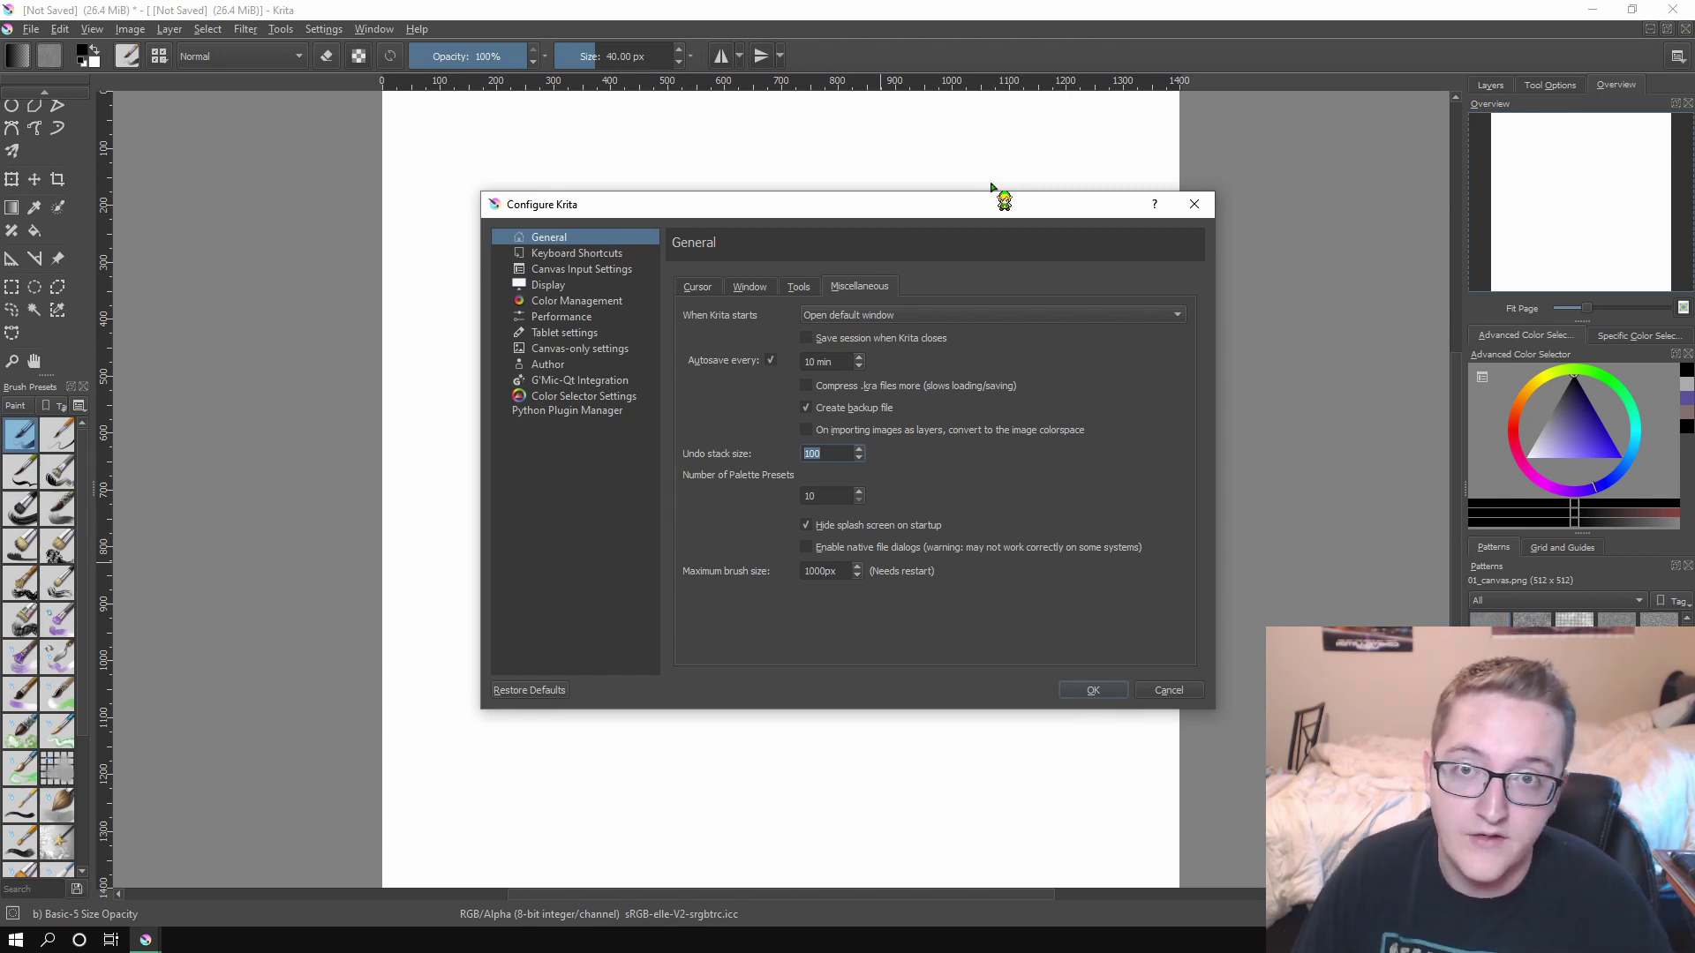
Step: Review the Performance page with its 8150 MB memory limit, then view the Advanced options
click(559, 316)
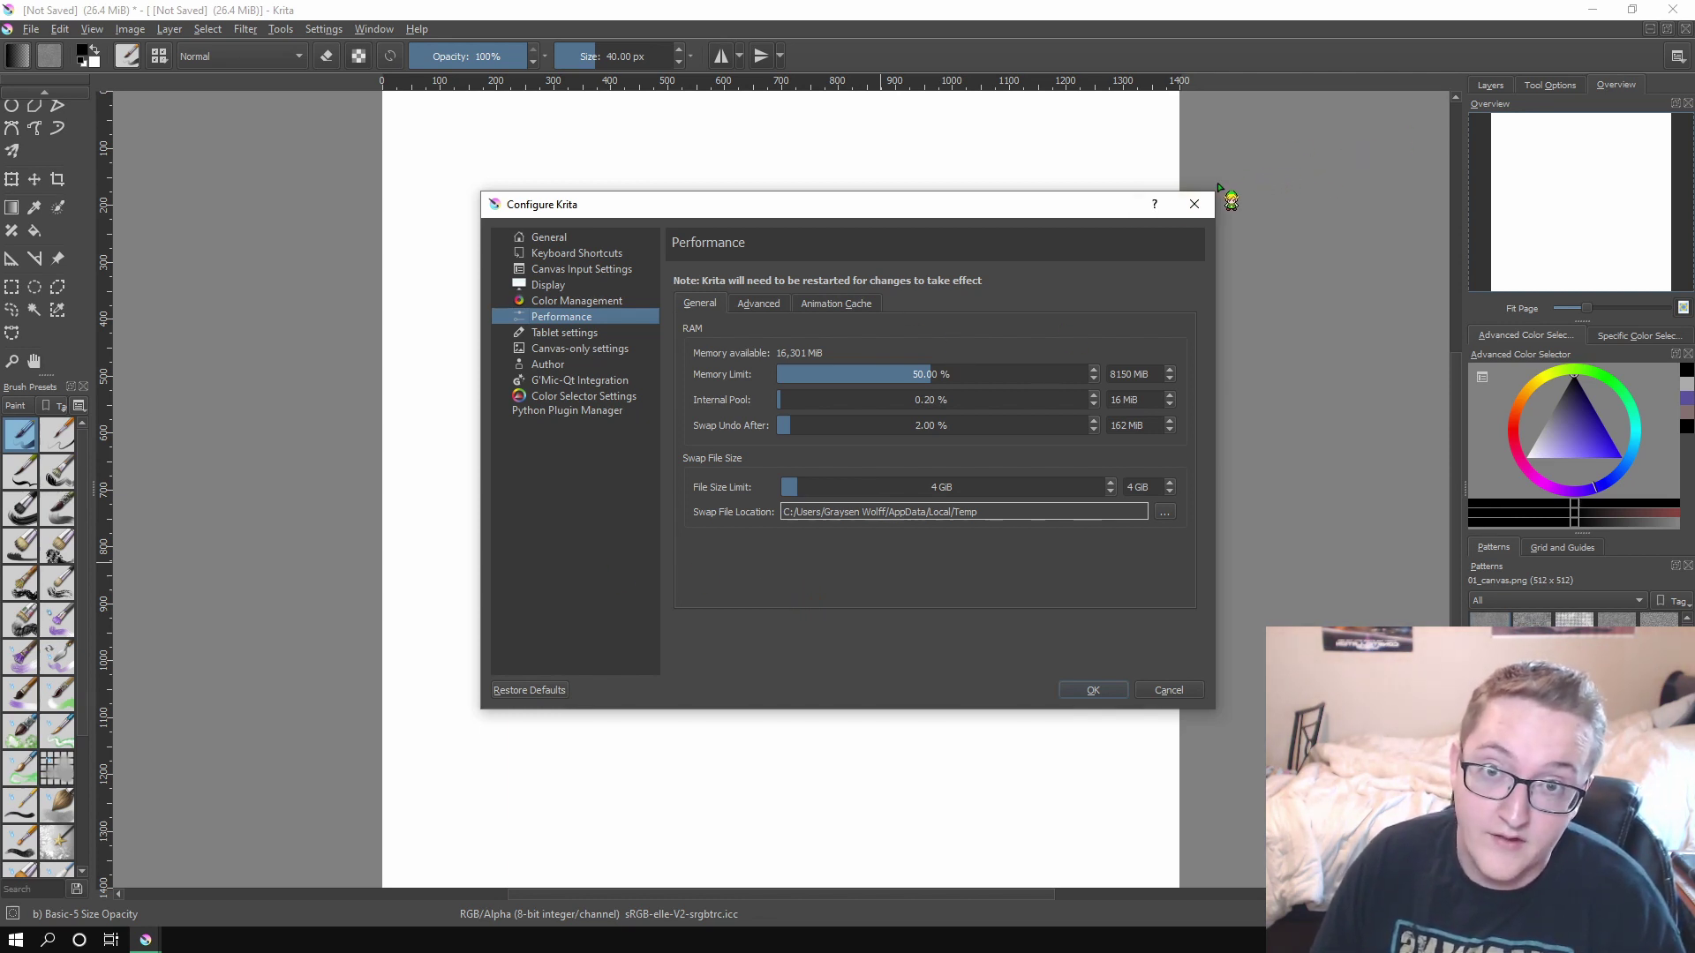
click(759, 302)
Step: Review the Tablet pressure curve settings, then apply everything and close the dialog with OK
click(574, 335)
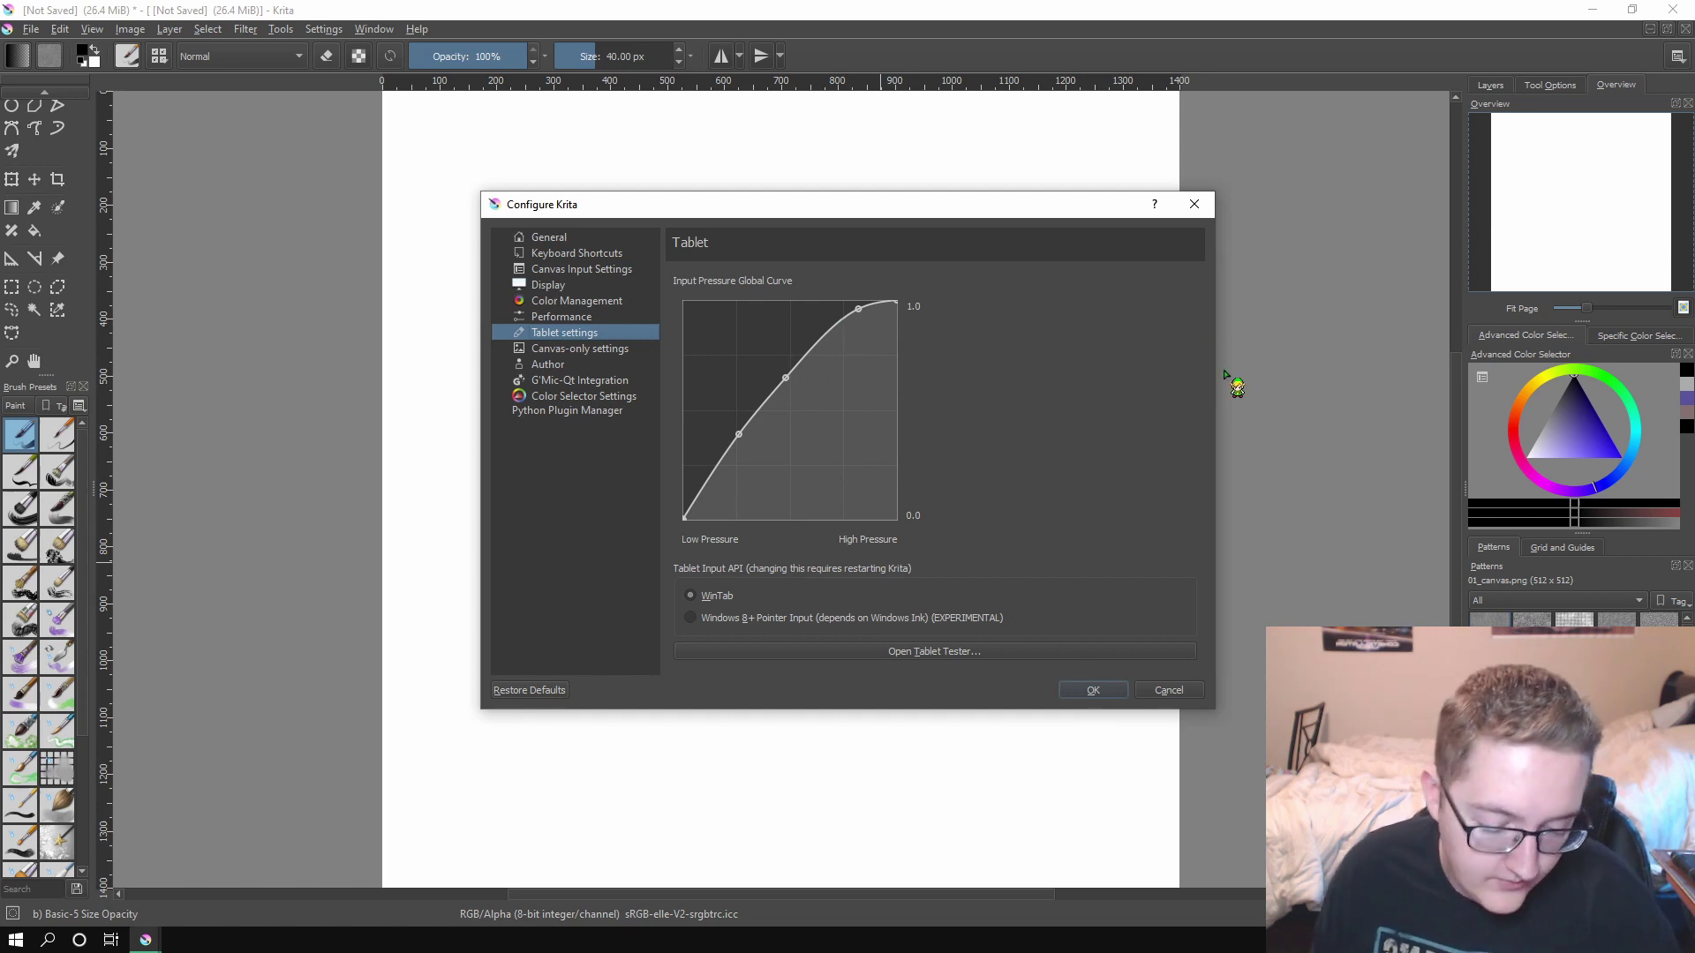
click(1105, 693)
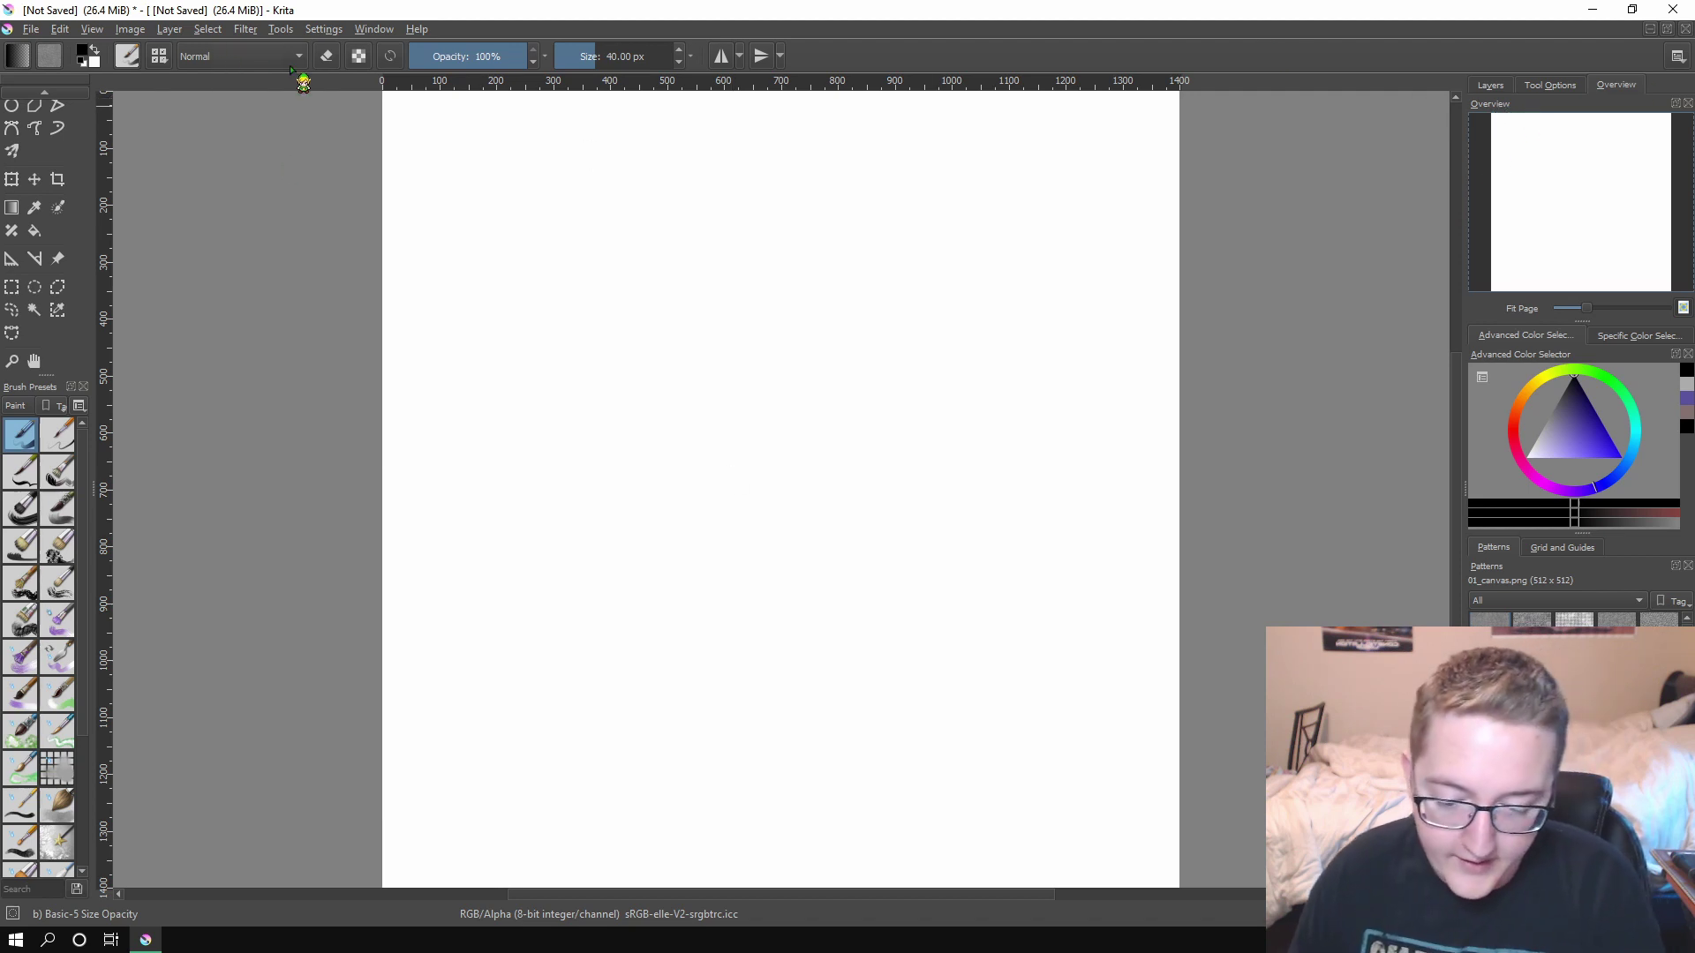
click(324, 29)
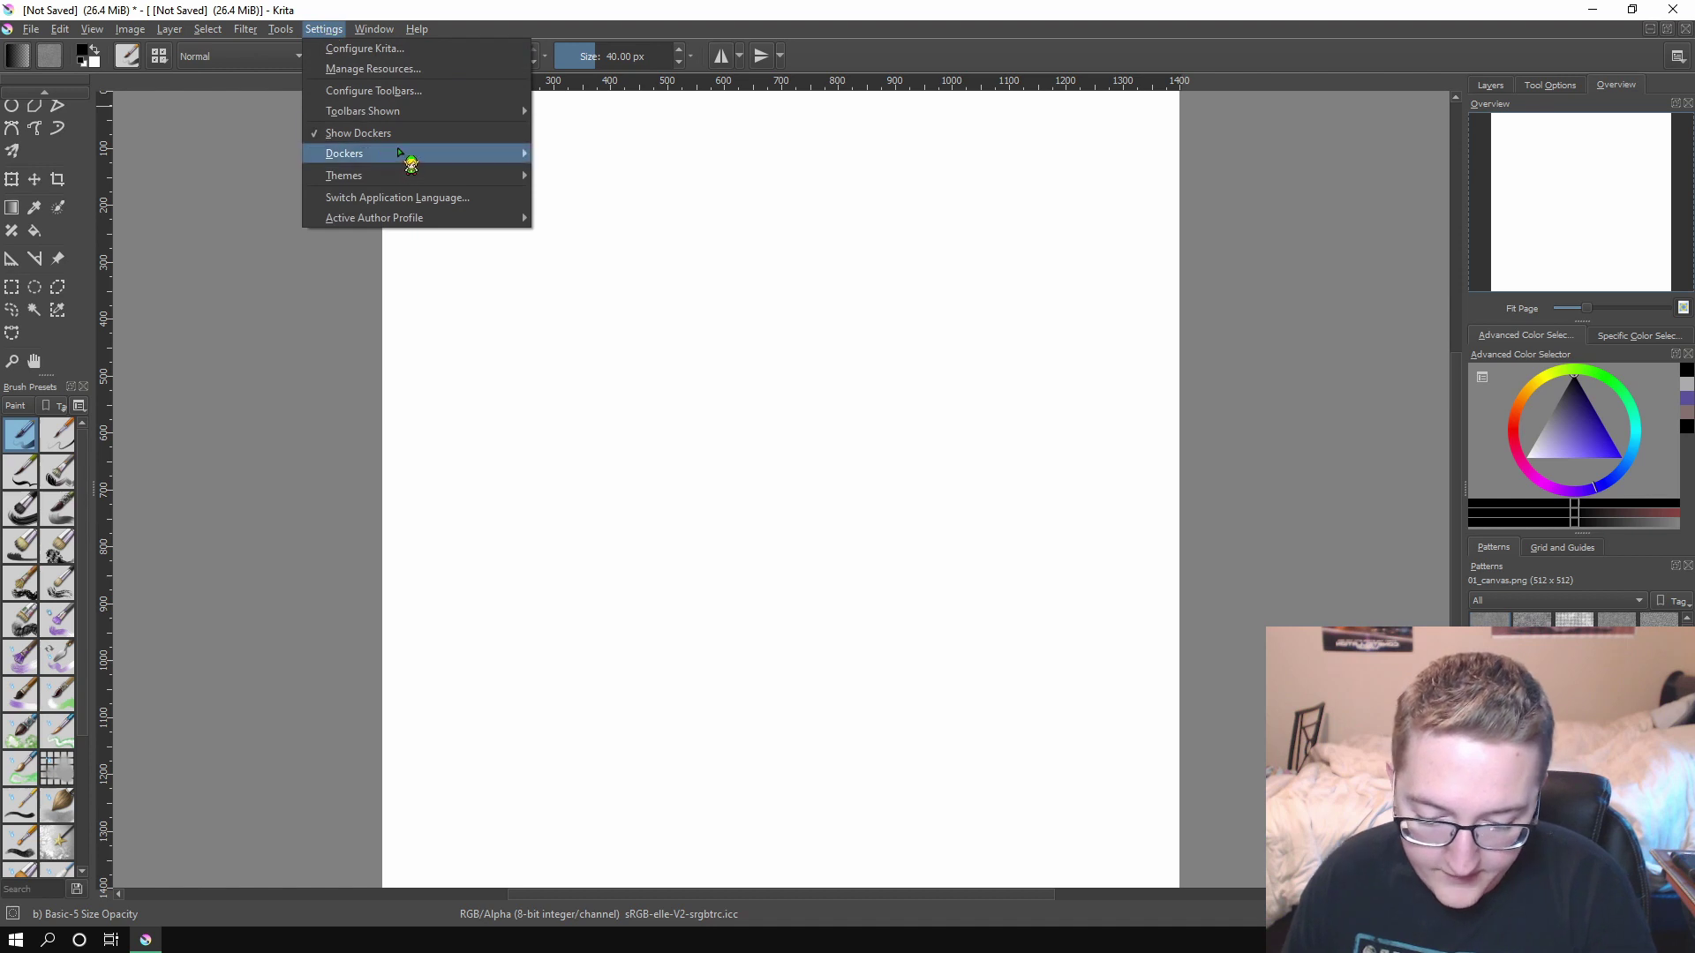
mouse_move(461, 149)
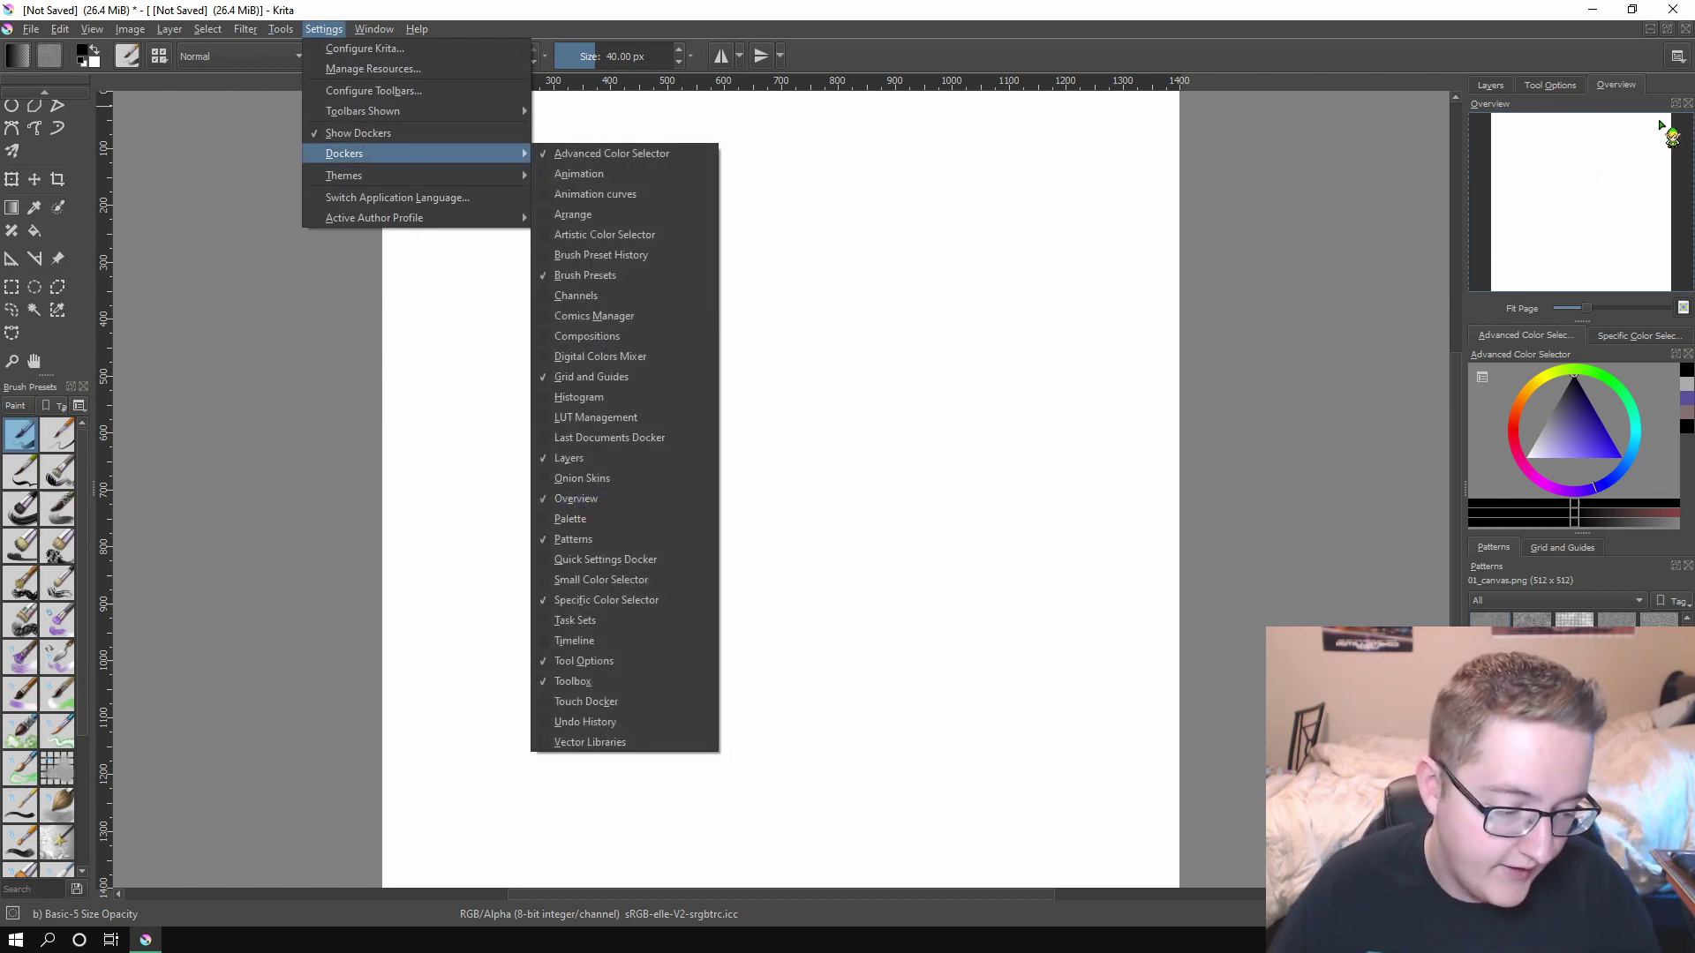
drag(1015, 186, 1596, 89)
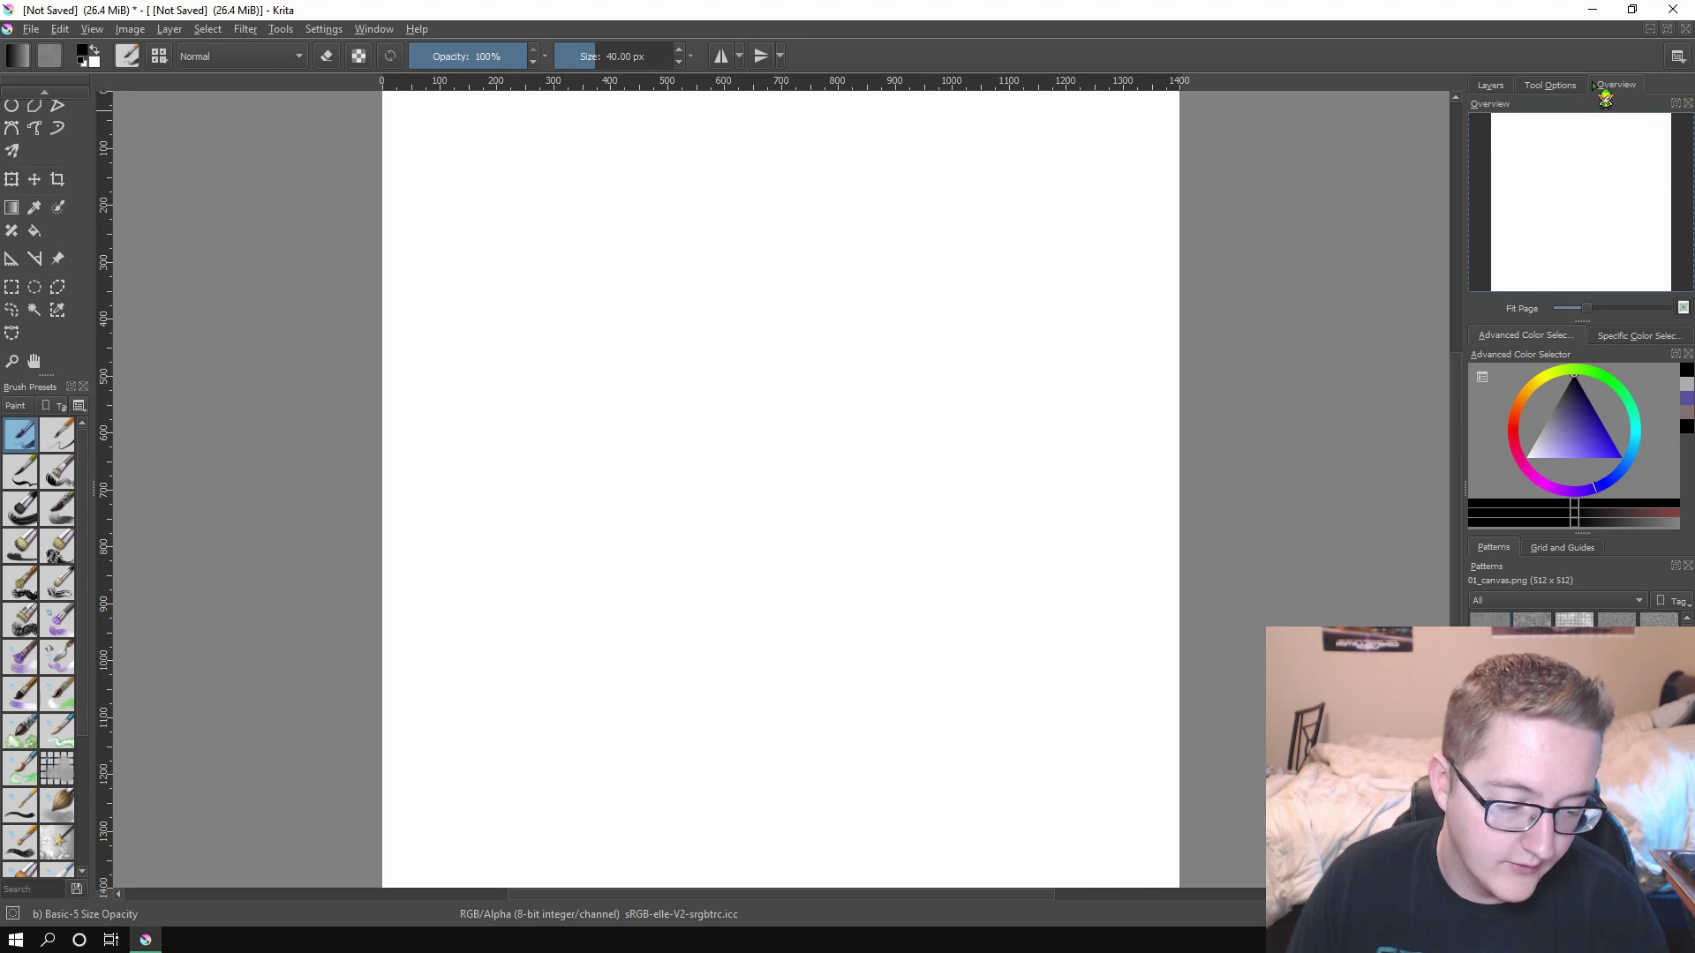
click(1492, 85)
click(1550, 84)
click(1616, 86)
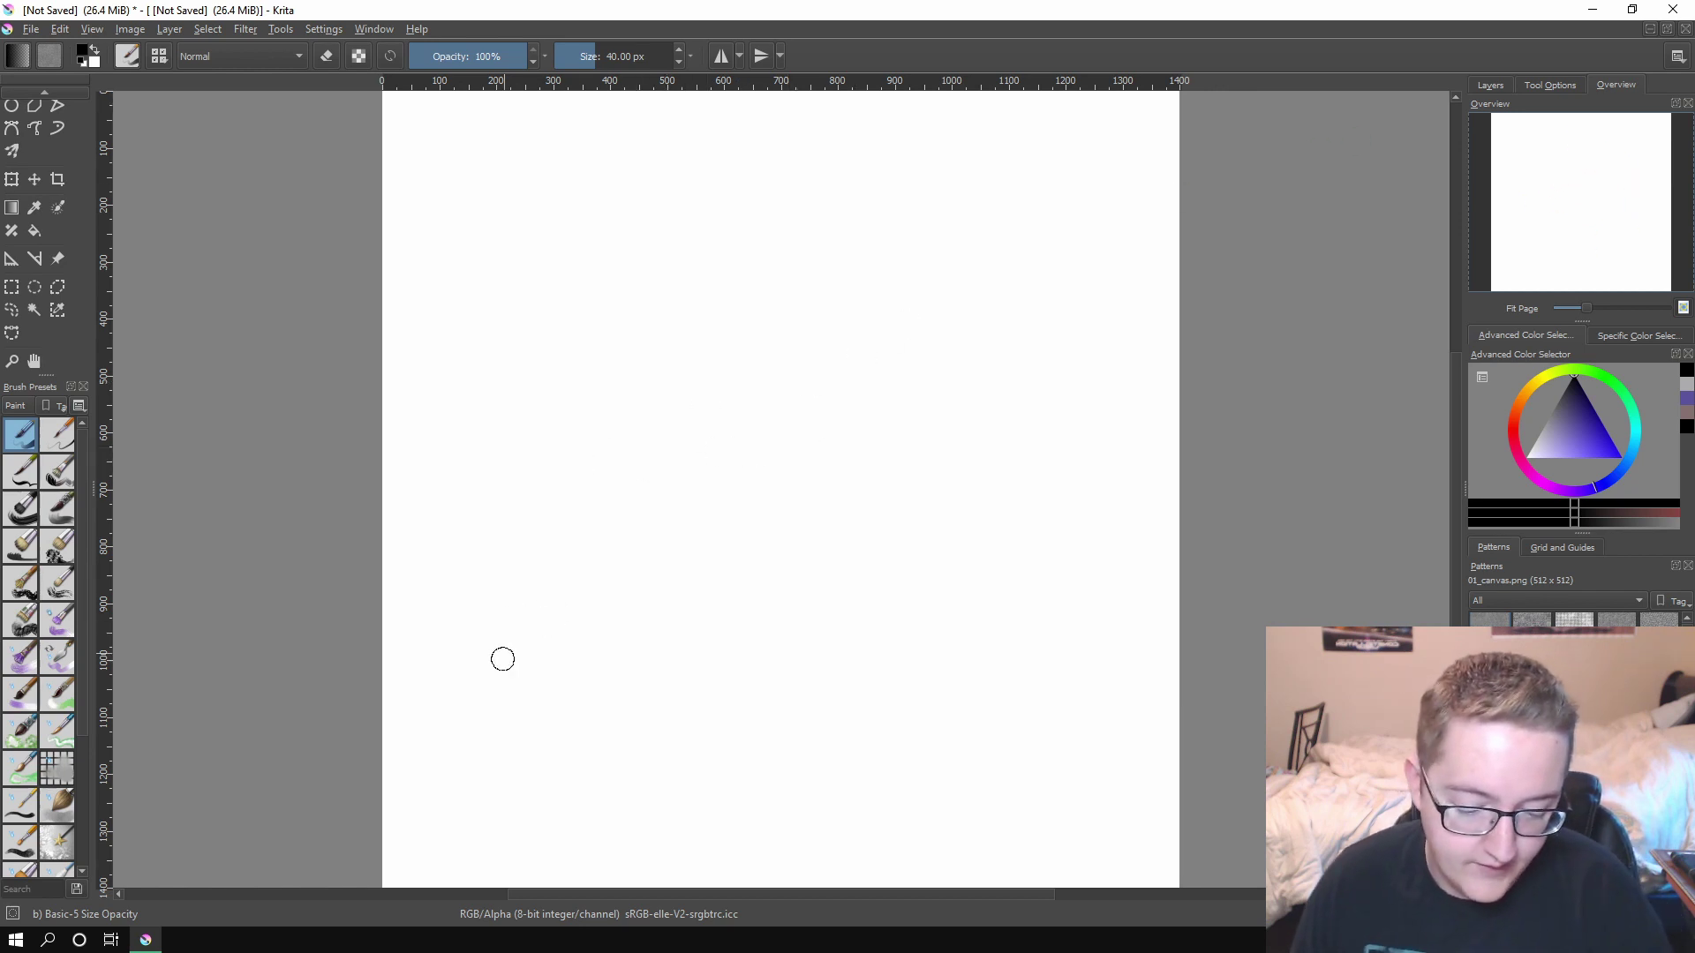
mouse_move(505, 658)
mouse_down()
mouse_move(679, 474)
mouse_move(985, 248)
mouse_move(953, 496)
mouse_move(791, 783)
mouse_move(1045, 511)
mouse_up()
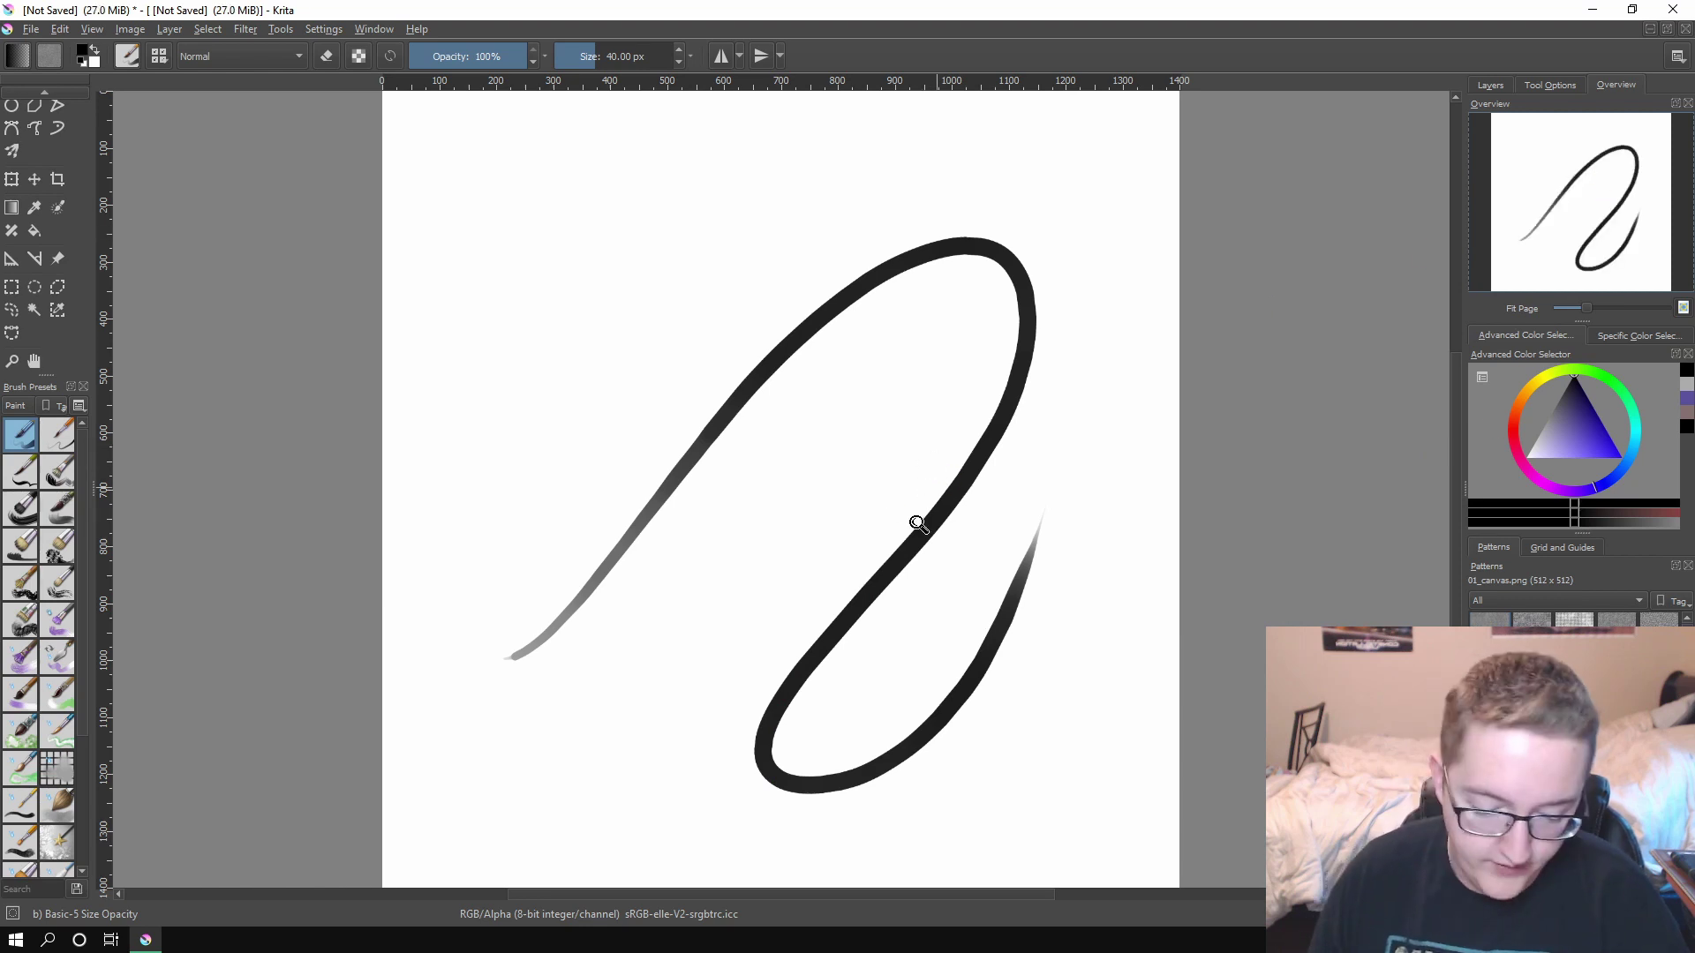
drag(918, 523, 1041, 227)
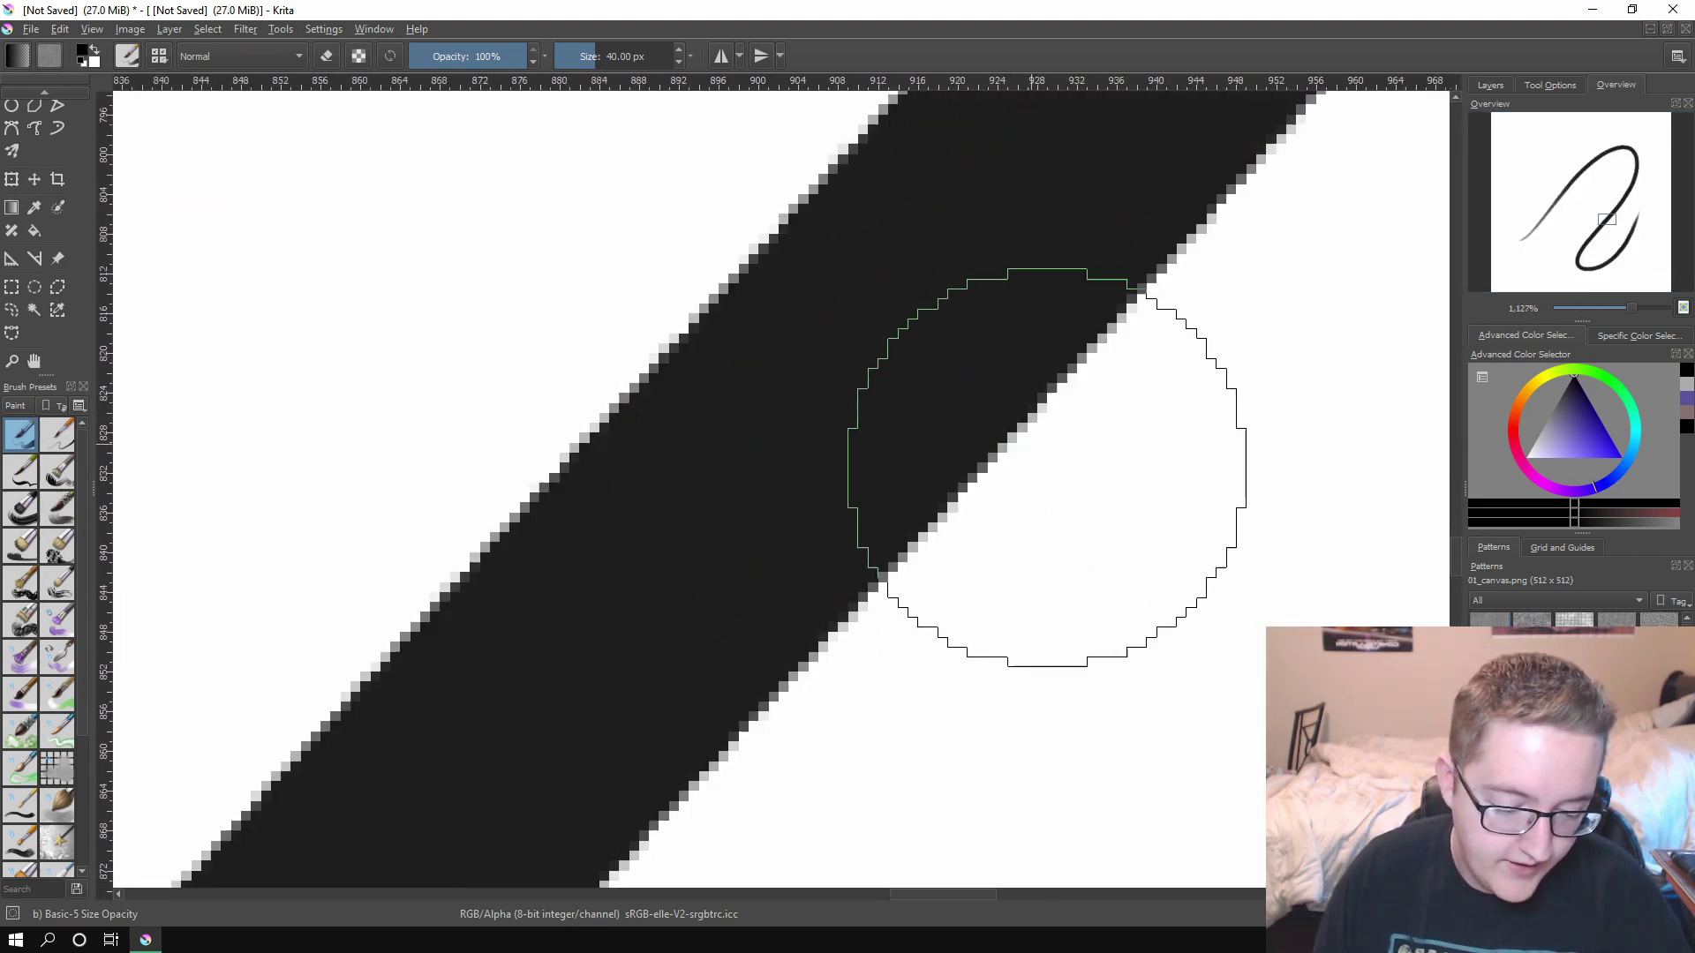
mouse_move(1047, 468)
mouse_down()
mouse_move(1060, 681)
mouse_move(957, 265)
mouse_move(1105, 776)
mouse_move(1042, 848)
mouse_up()
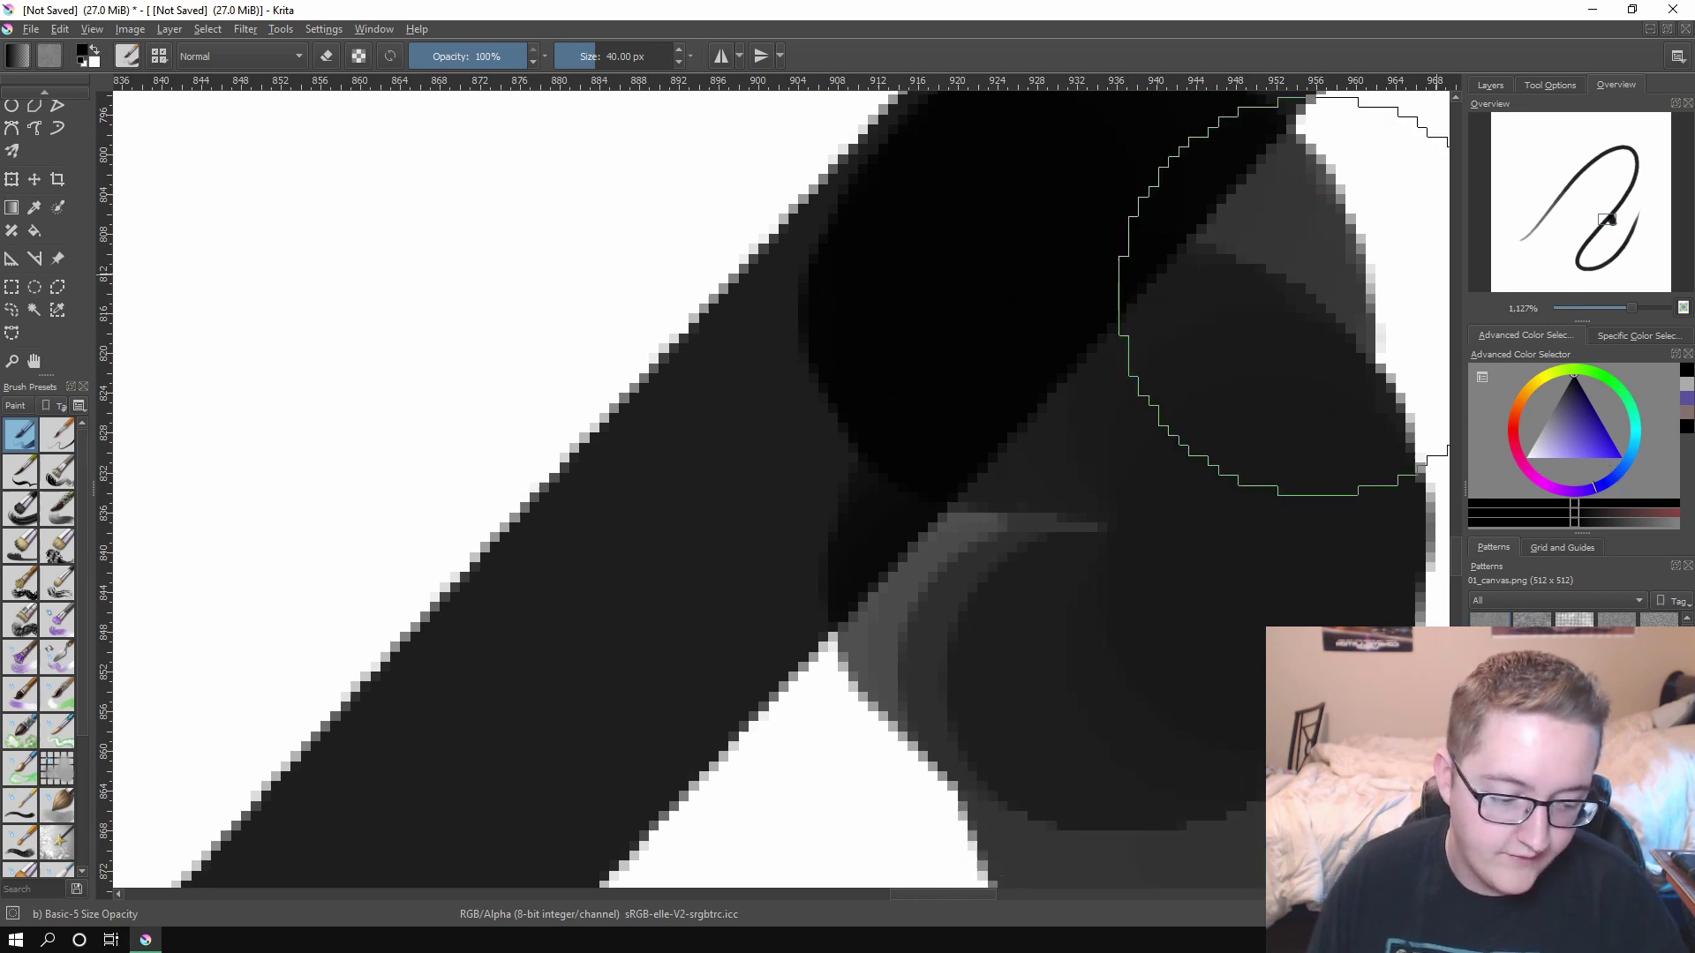
click(308, 394)
drag(642, 491, 1371, 754)
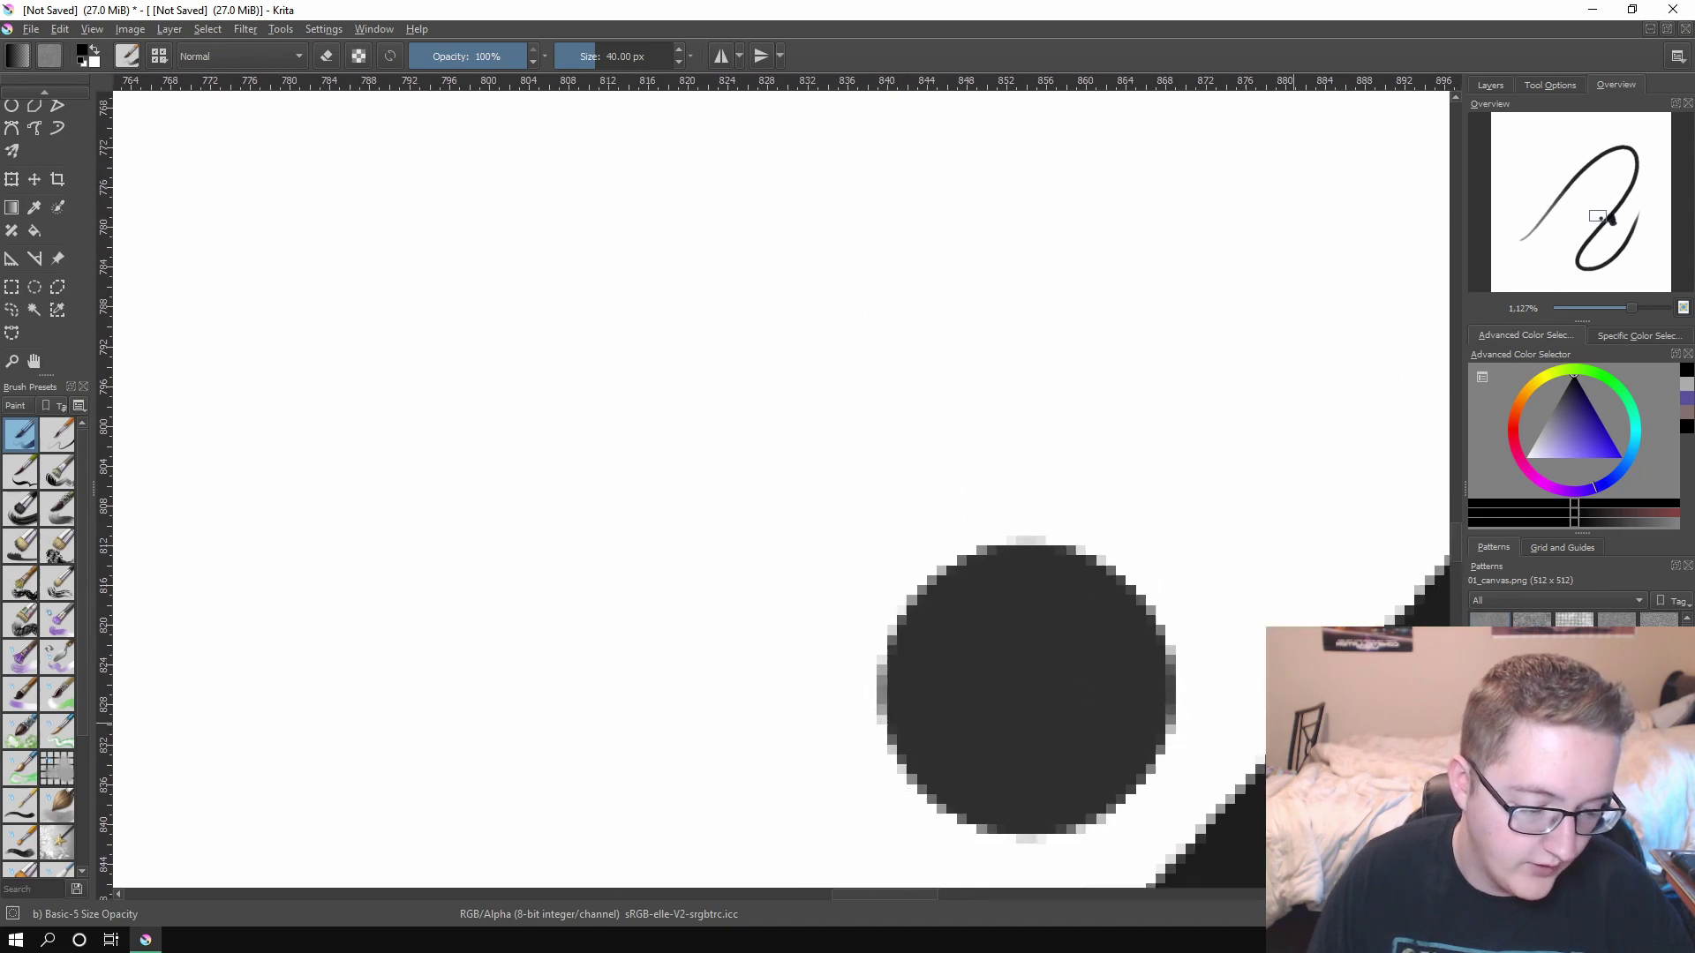
mouse_move(742, 215)
mouse_down()
mouse_move(703, 329)
mouse_move(971, 529)
mouse_move(689, 413)
mouse_move(900, 844)
mouse_move(897, 262)
mouse_move(480, 533)
mouse_move(801, 353)
mouse_move(530, 465)
mouse_up()
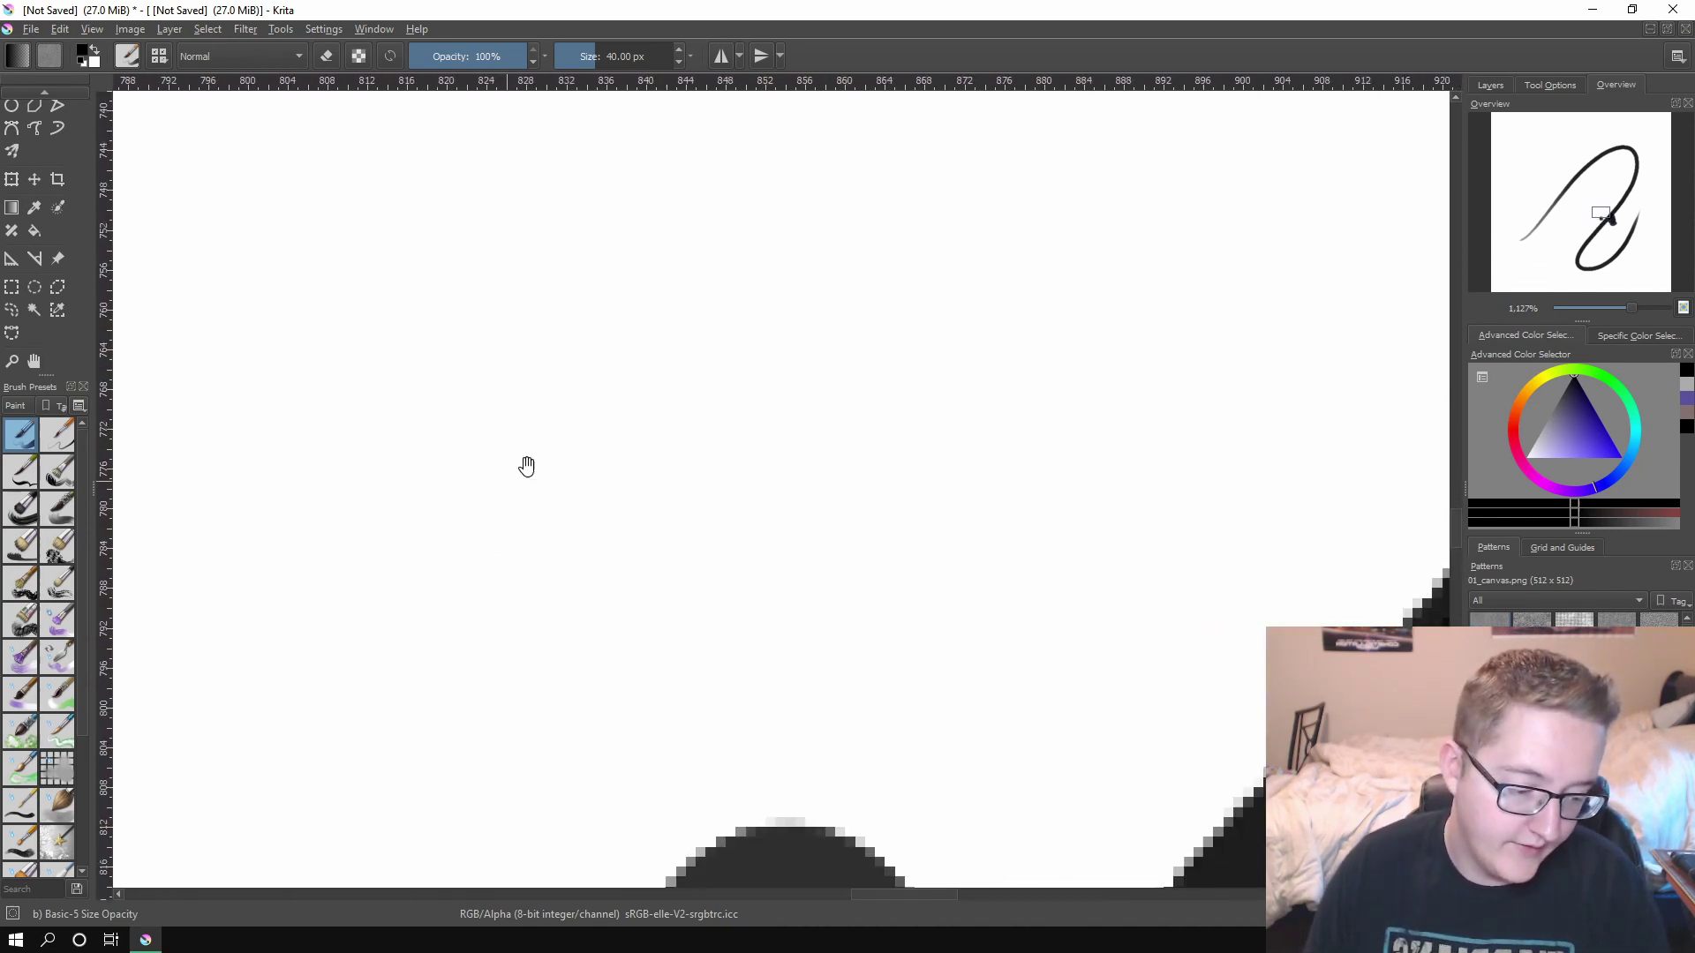
drag(795, 435, 794, 591)
key(2)
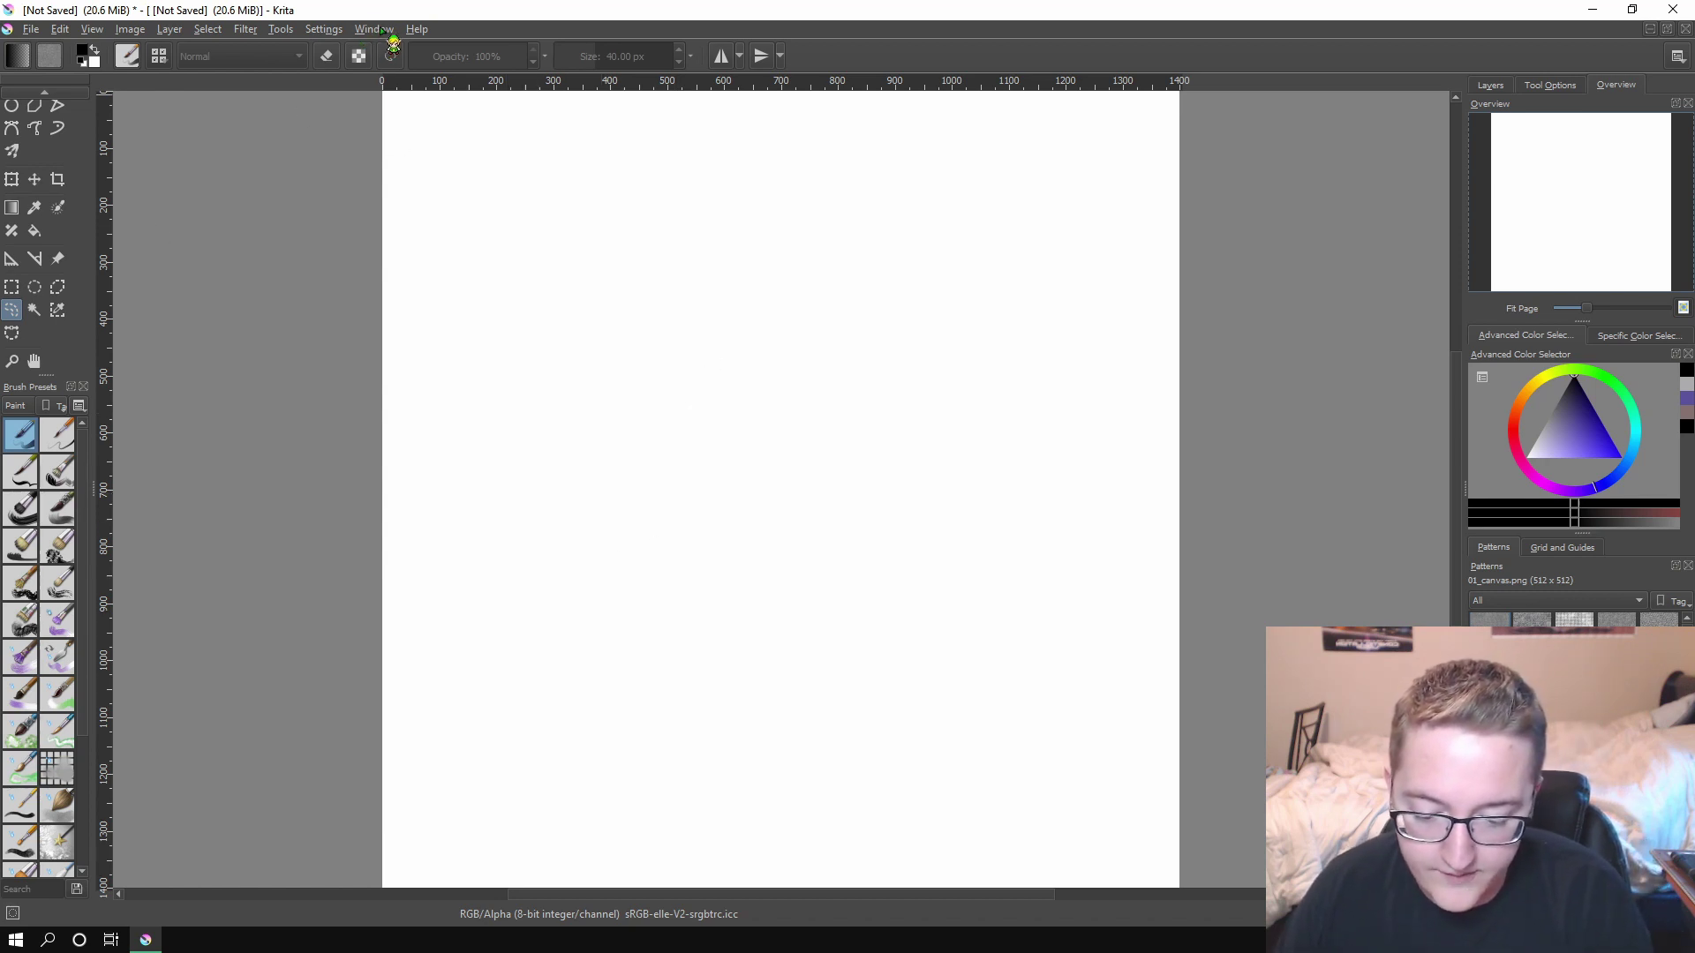
Step: Find Mirror Image Horizontally in Keyboard Shortcuts by searching 'mirror im' and select it
click(415, 30)
mouse_move(333, 34)
key(Escape)
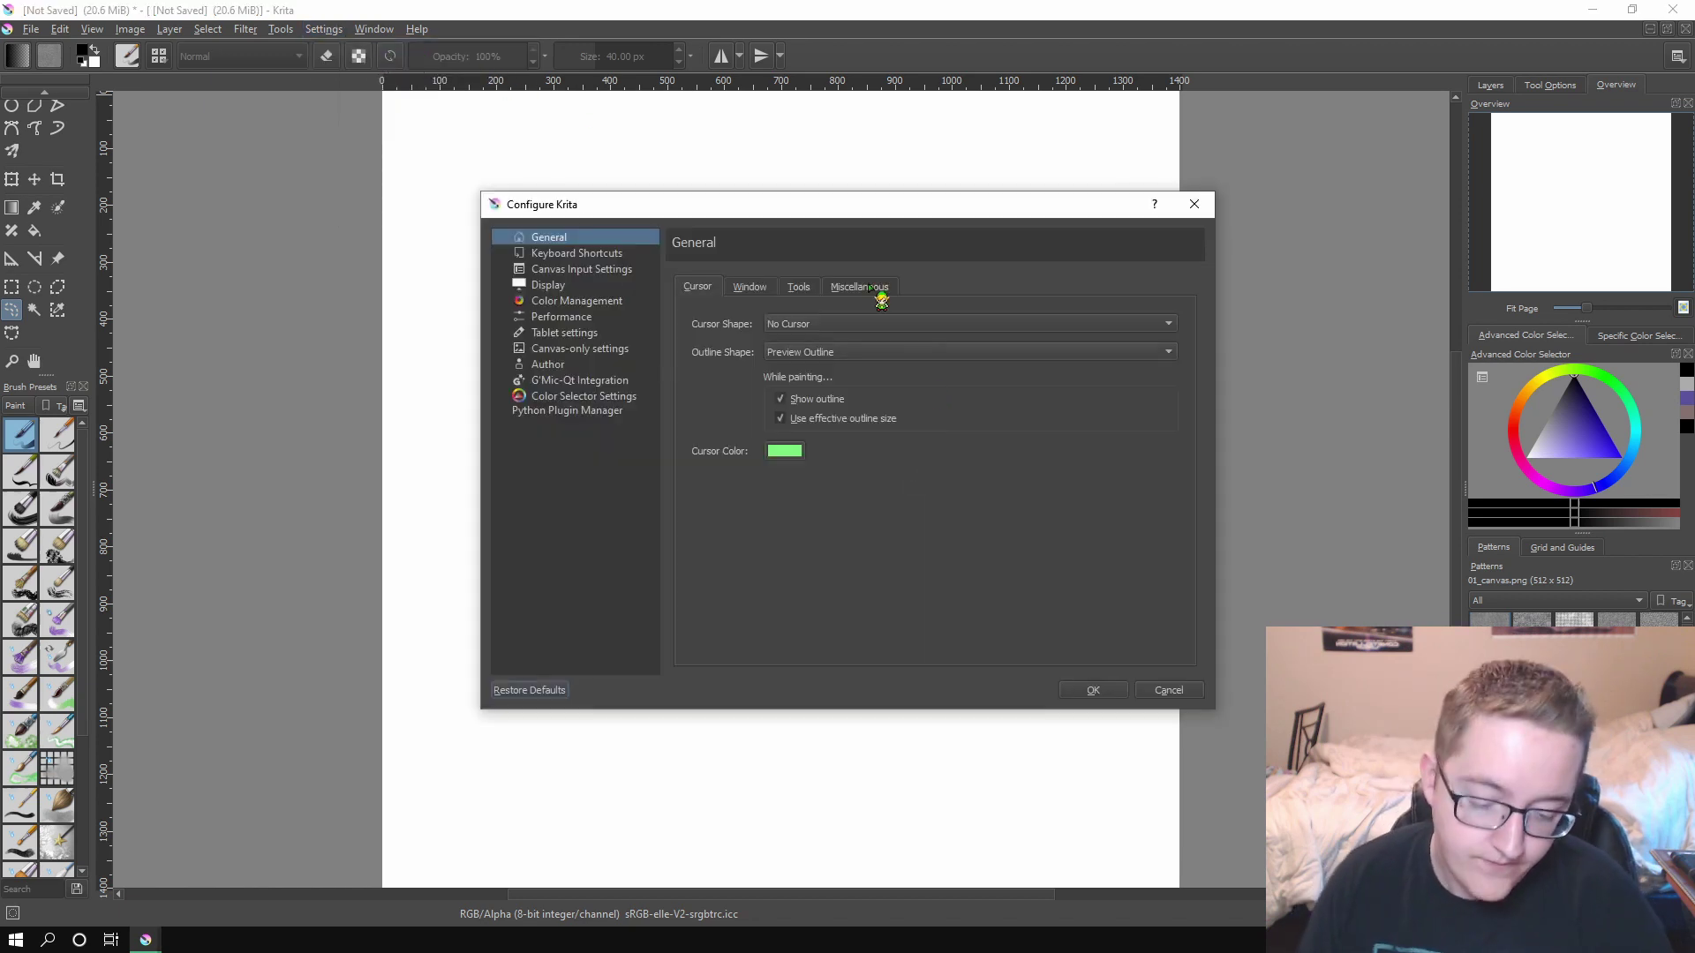
click(609, 254)
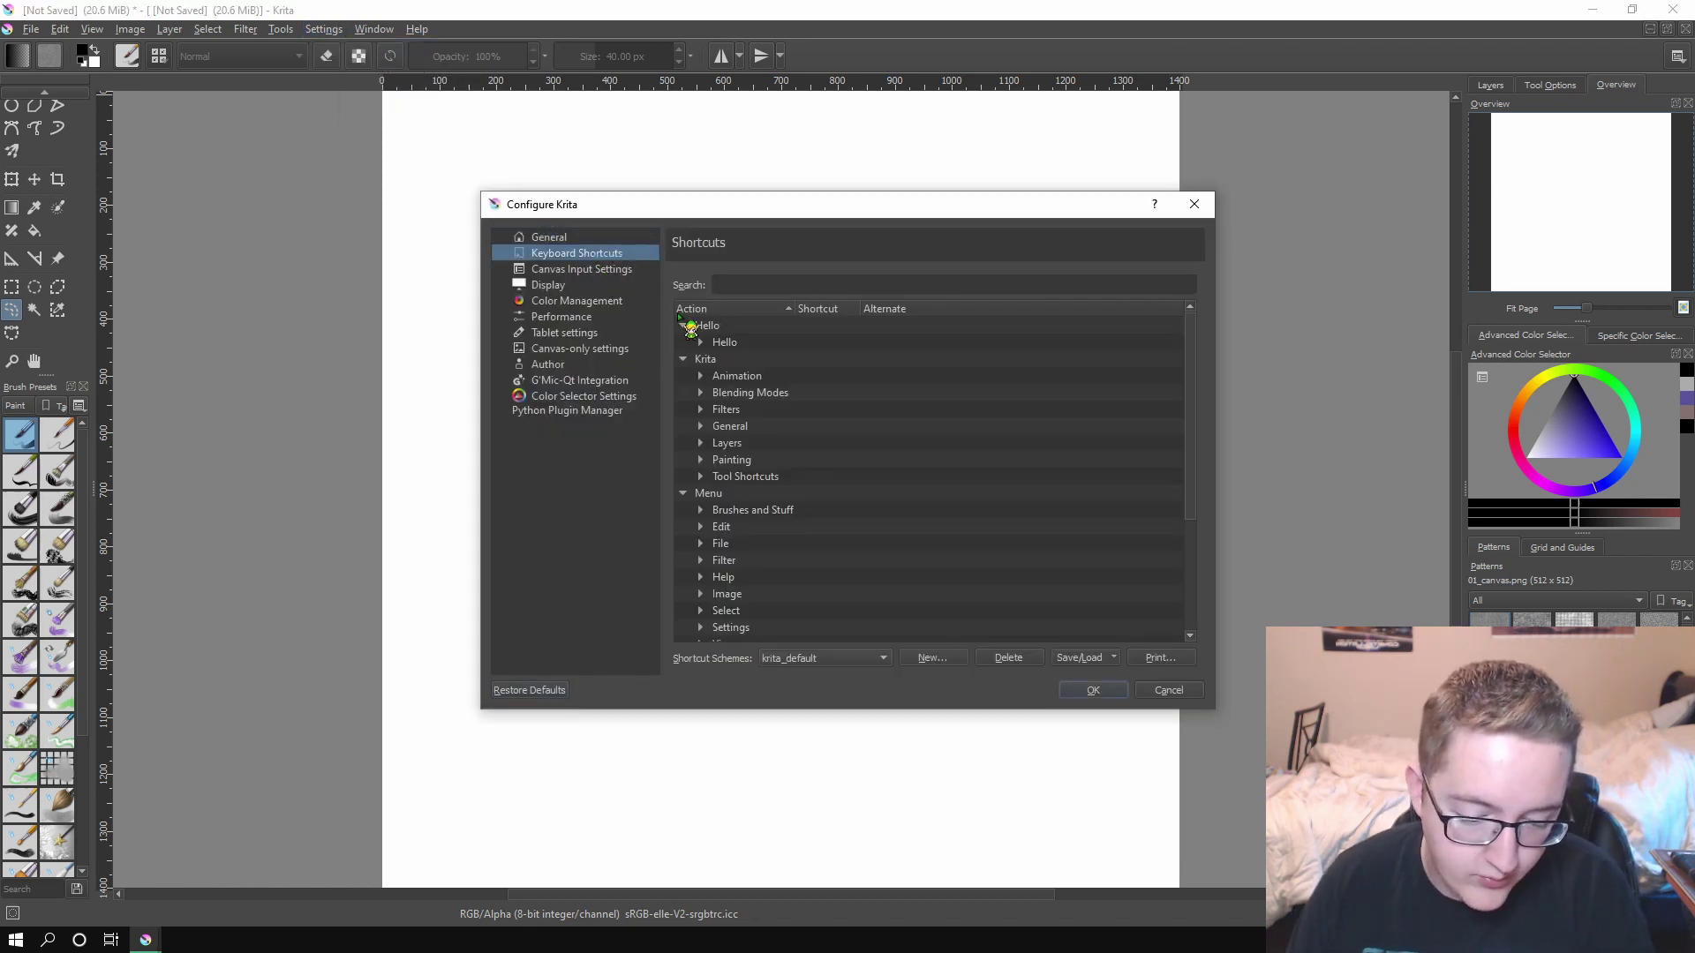
text(m)
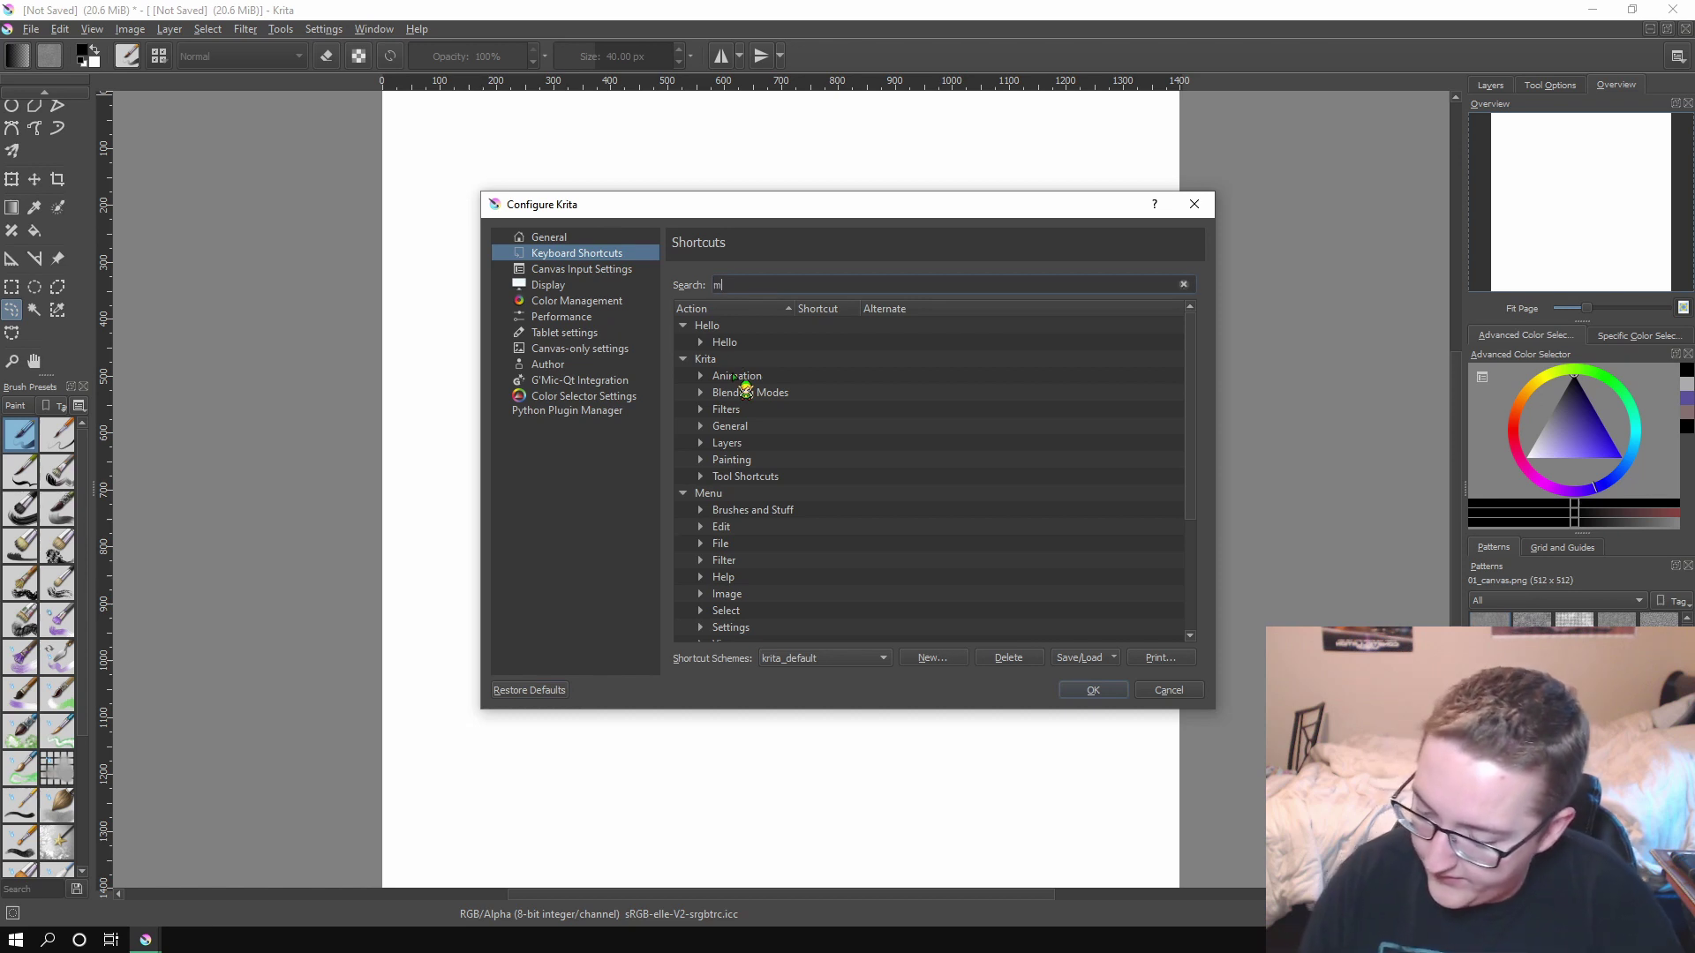
text(irro)
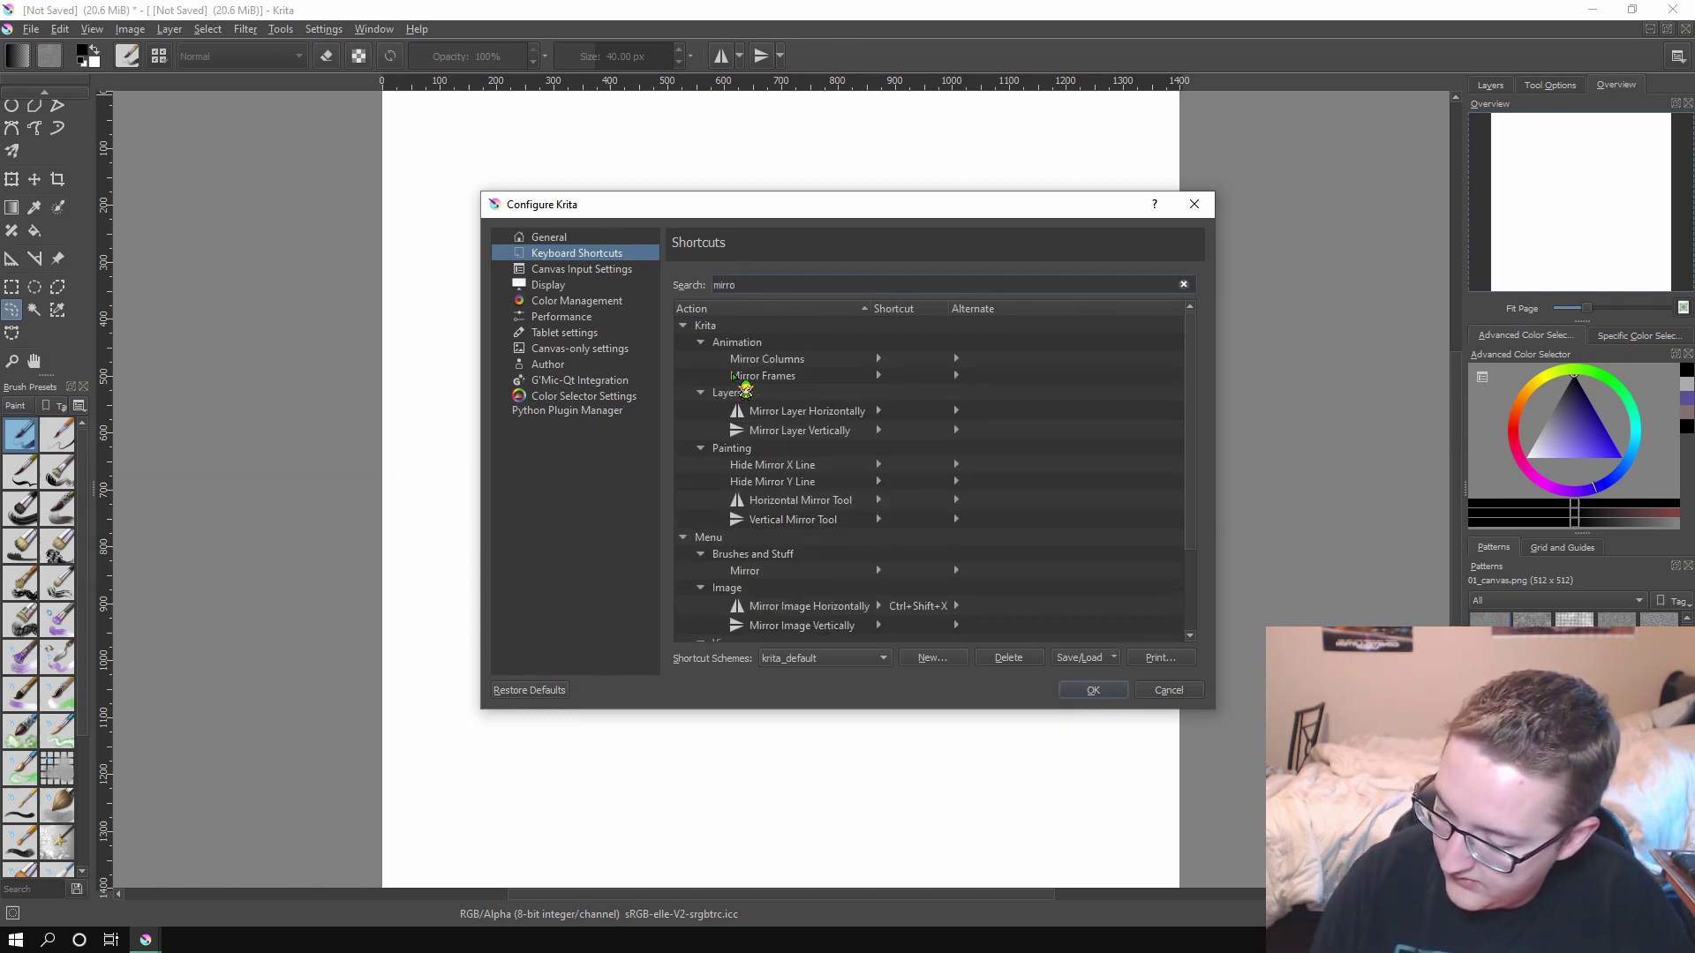
text(r )
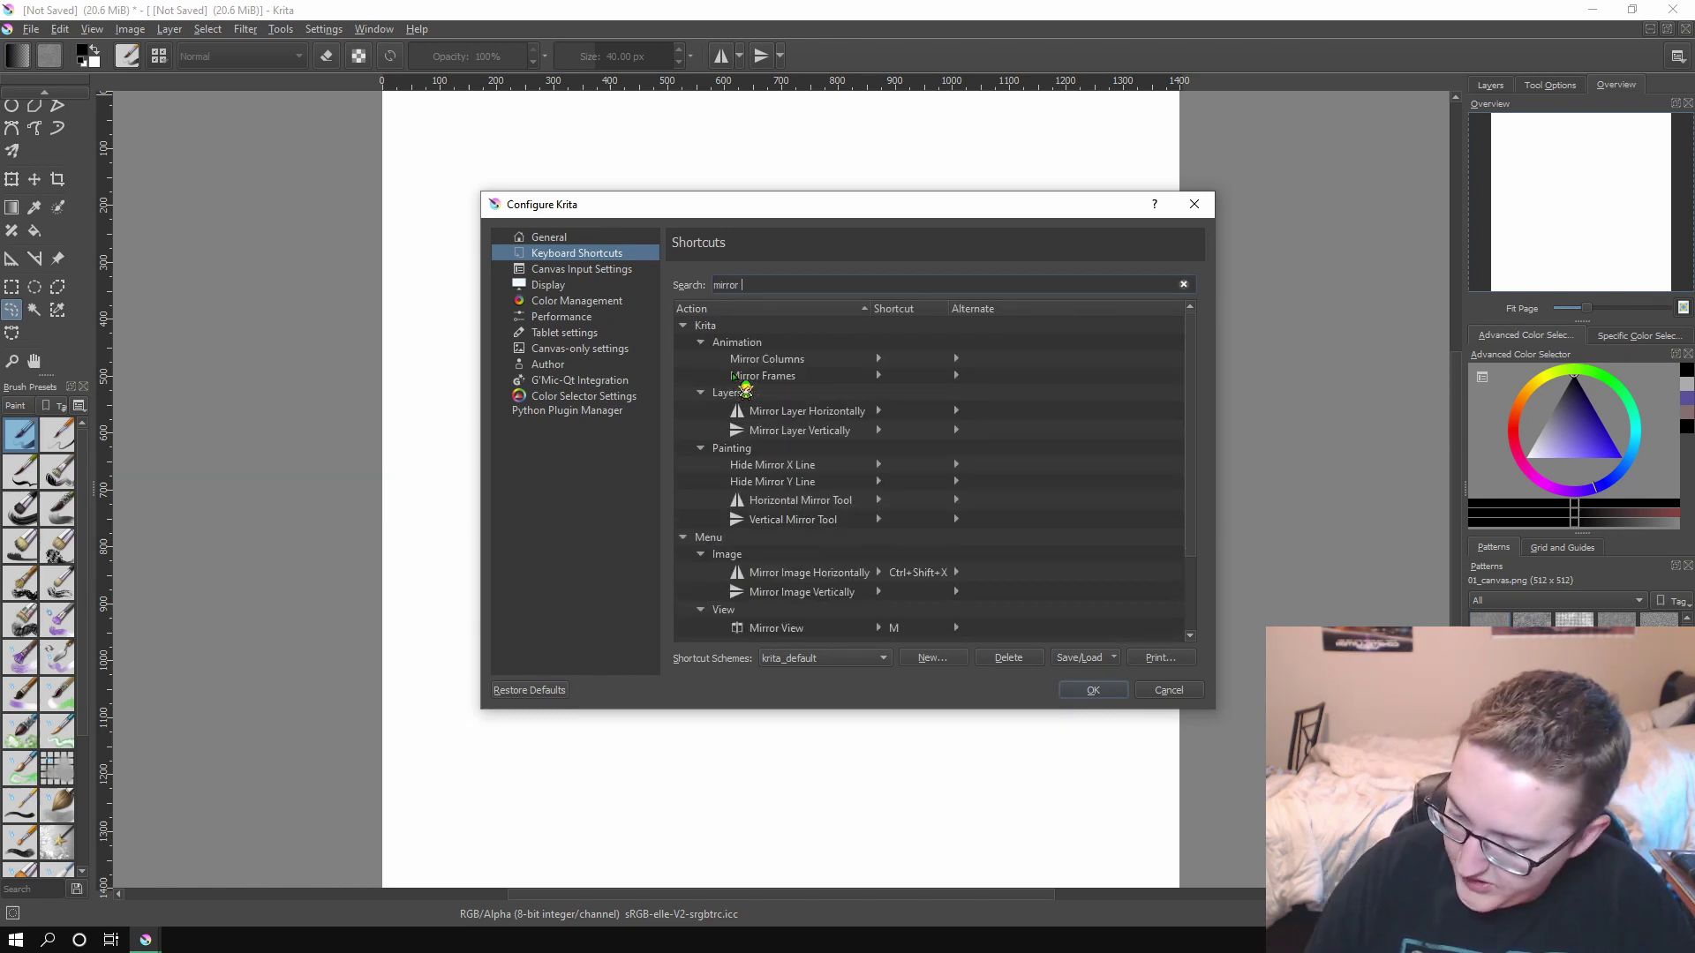
text(im)
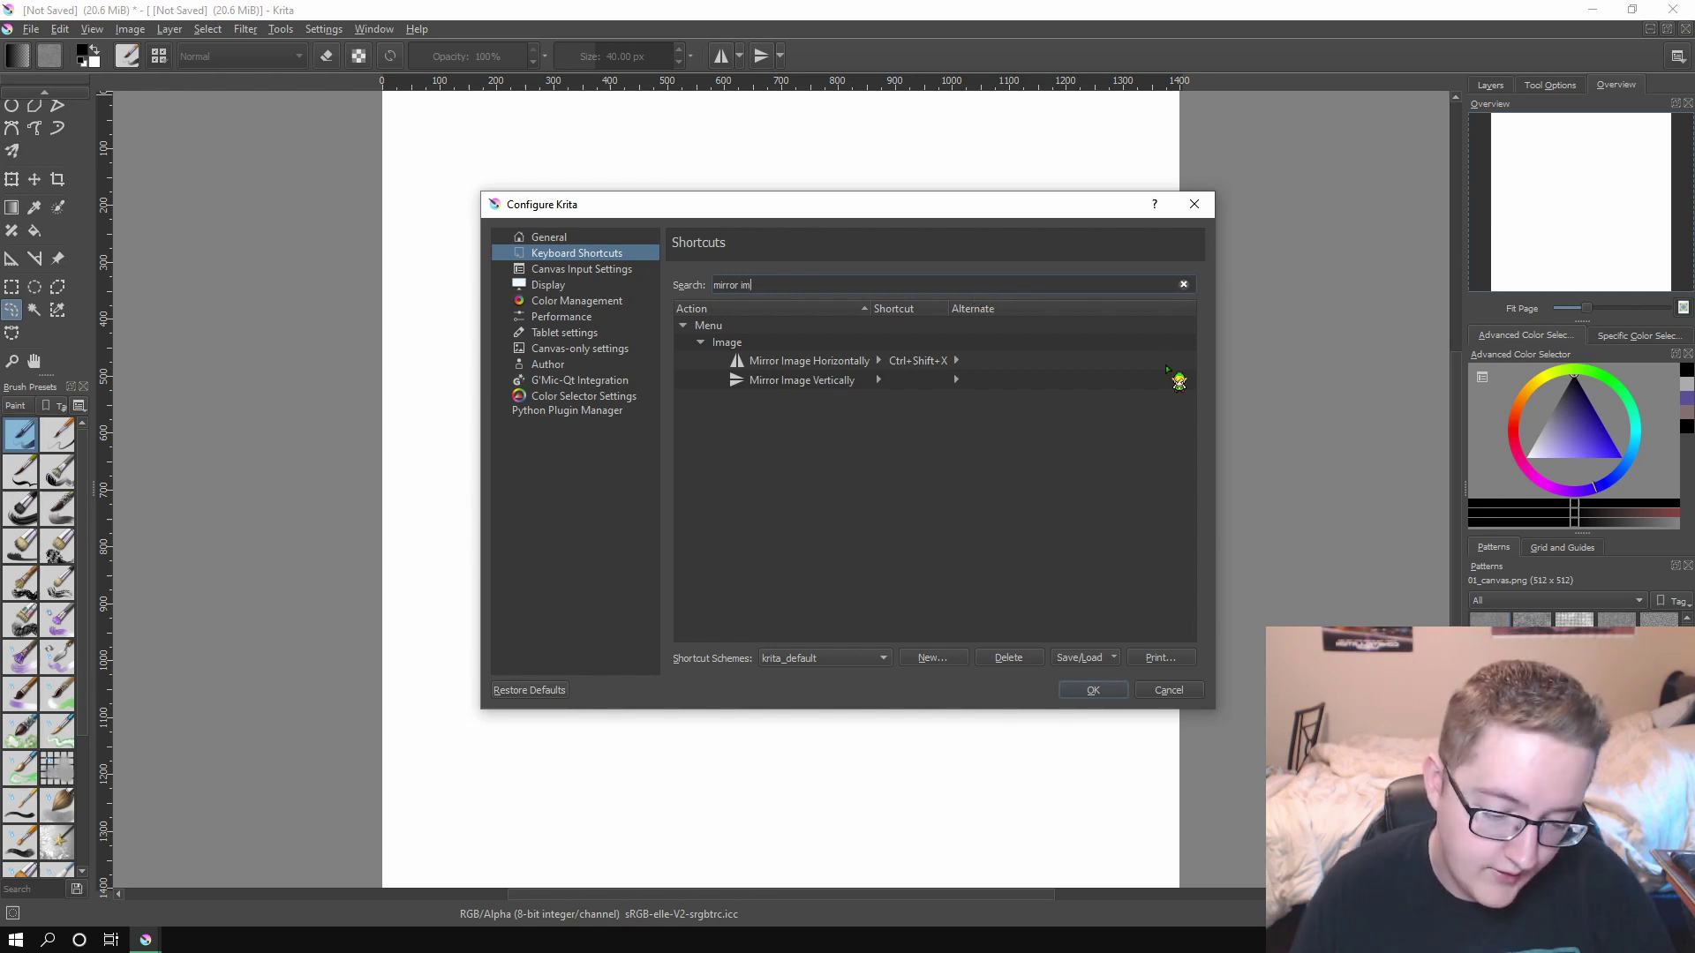
click(932, 369)
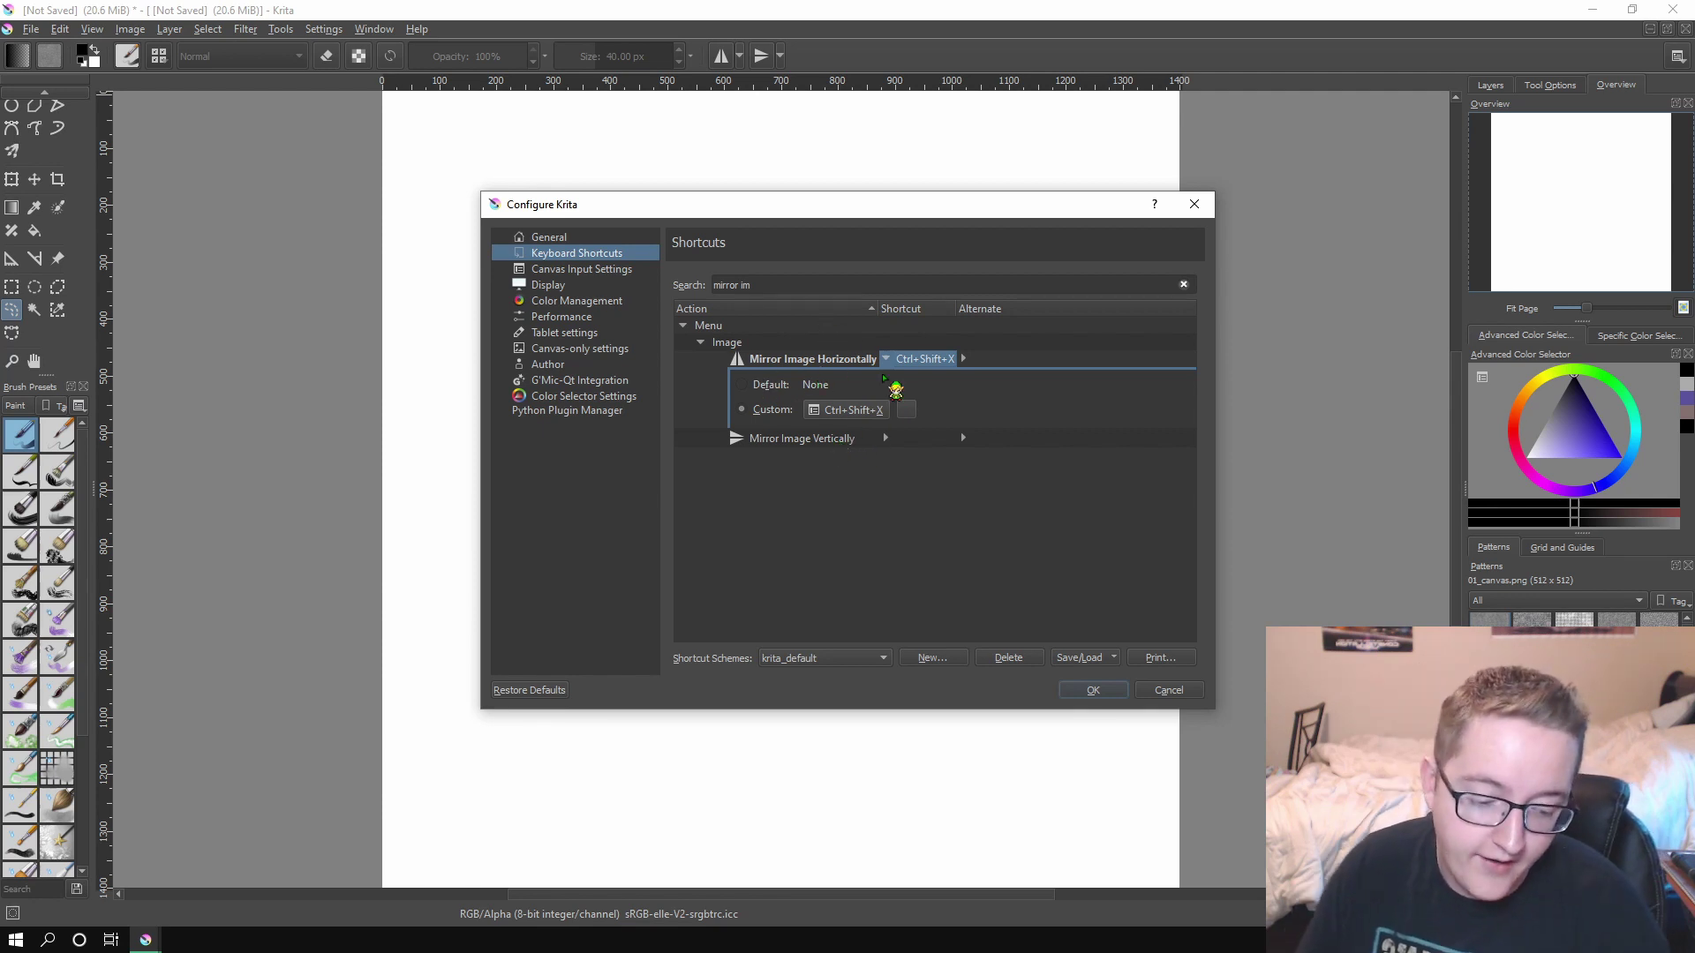
Step: Close the settings and paint a black smiley with a round outline, oval eyes, pupils and a smile
click(1194, 204)
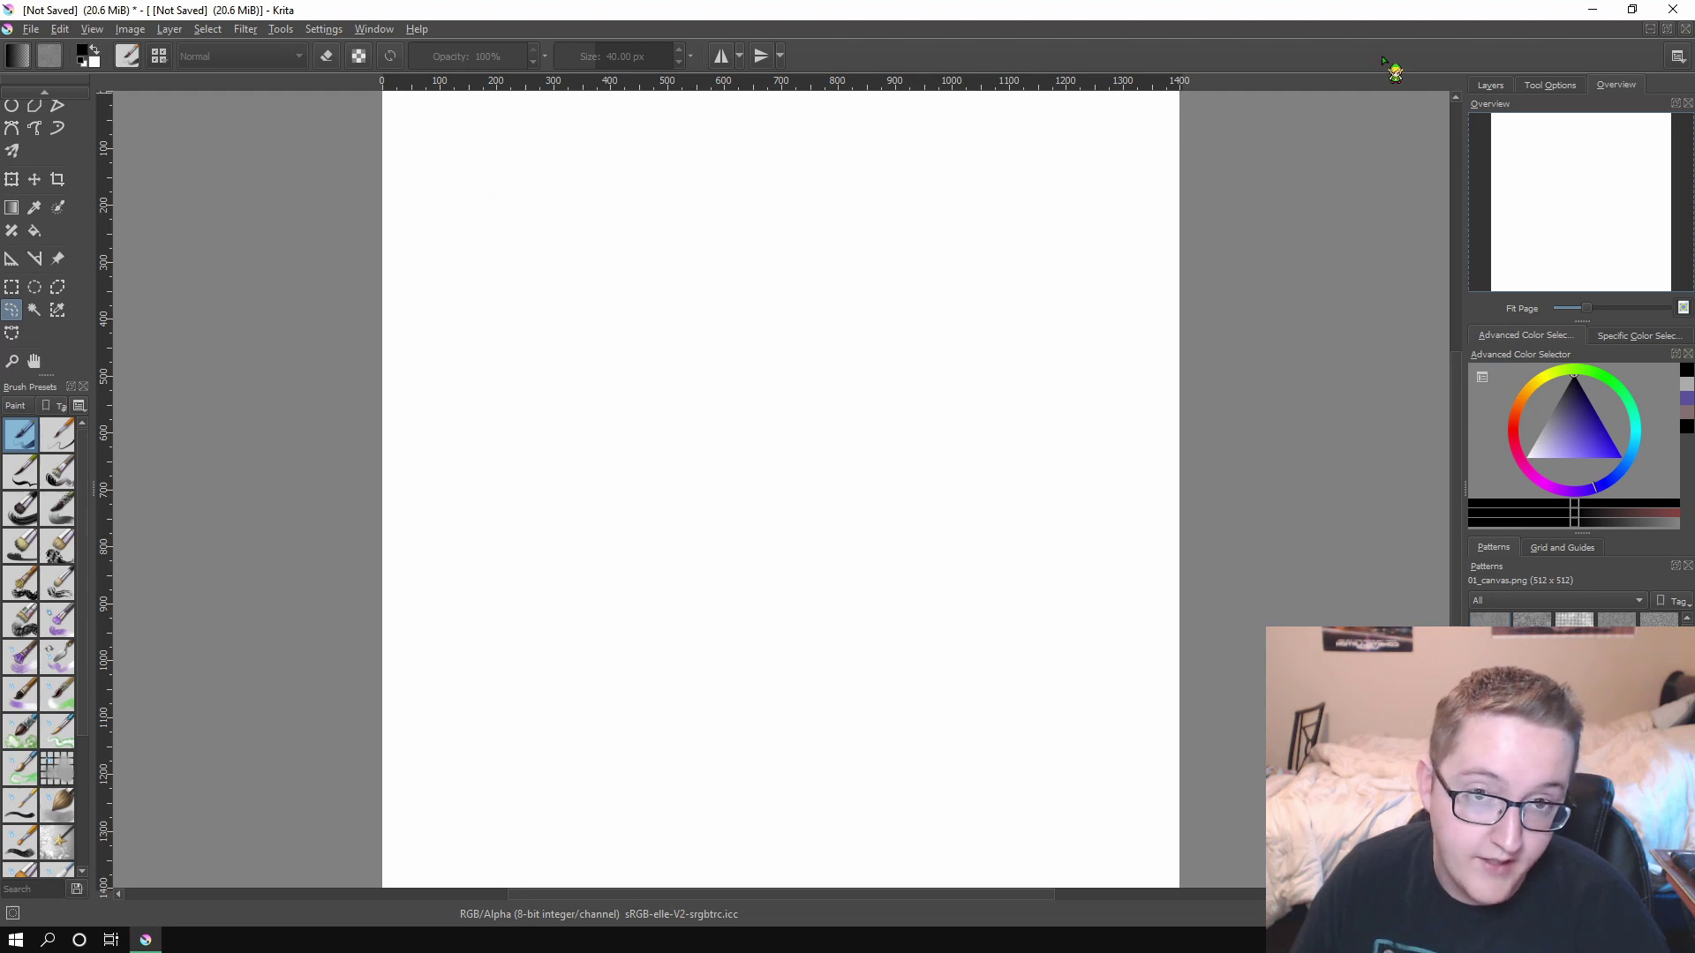
key(b)
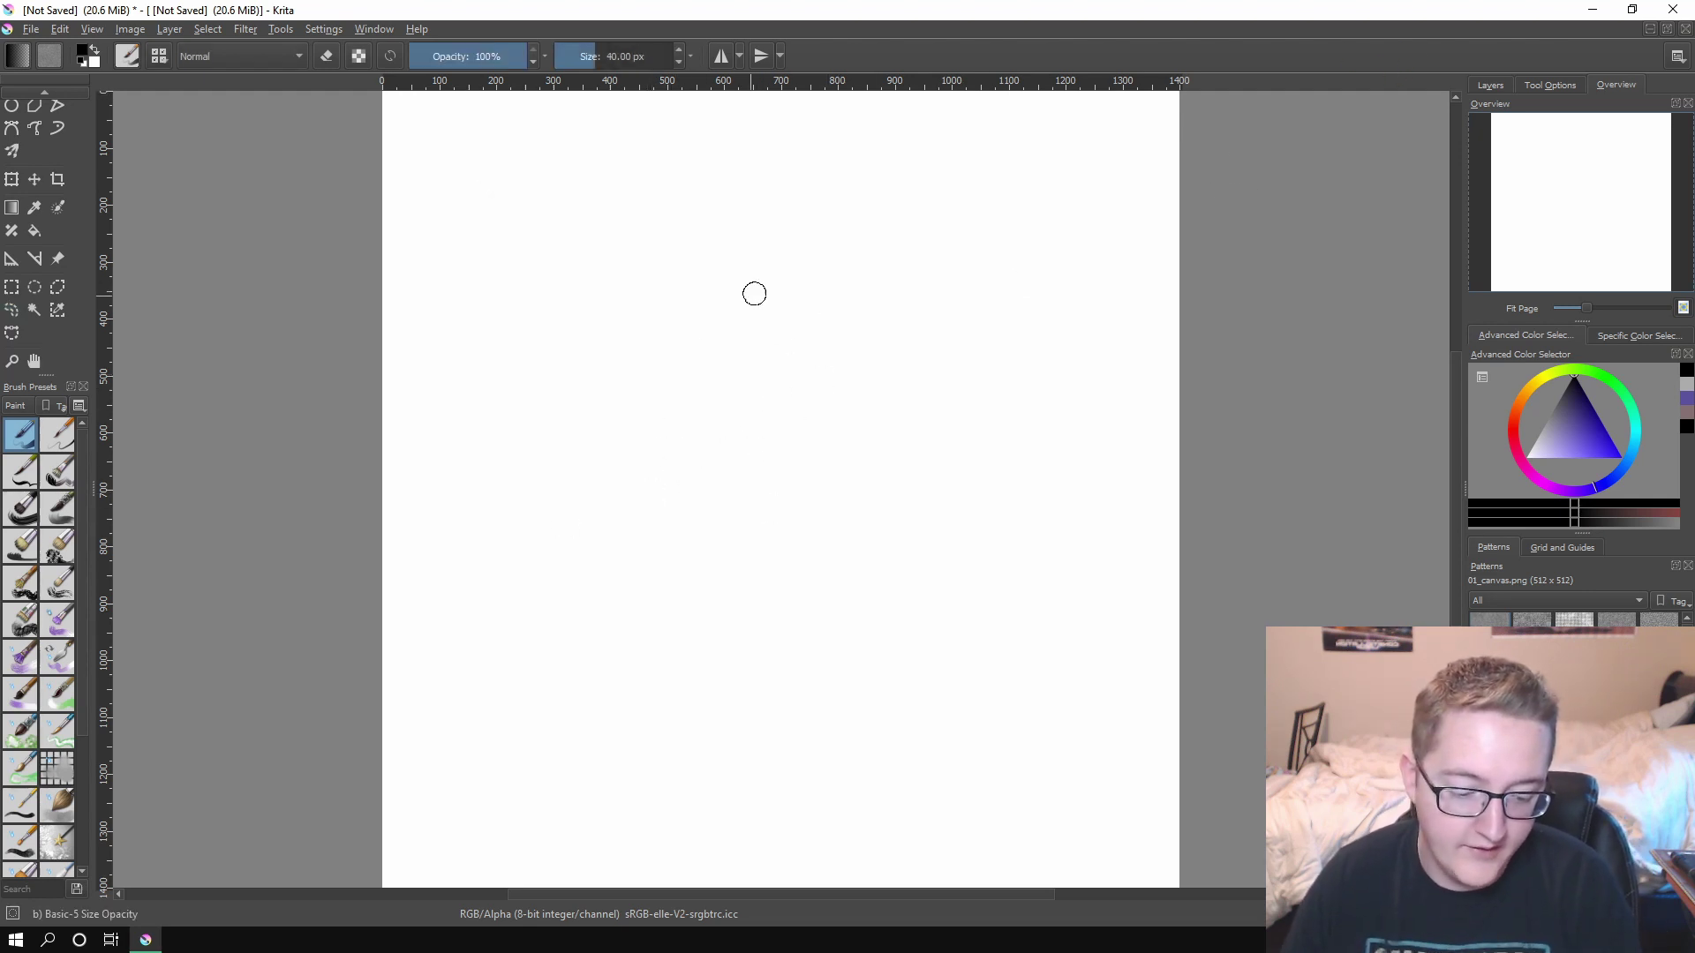
mouse_move(888, 266)
mouse_down()
mouse_move(756, 201)
mouse_move(1012, 413)
mouse_move(666, 254)
mouse_up()
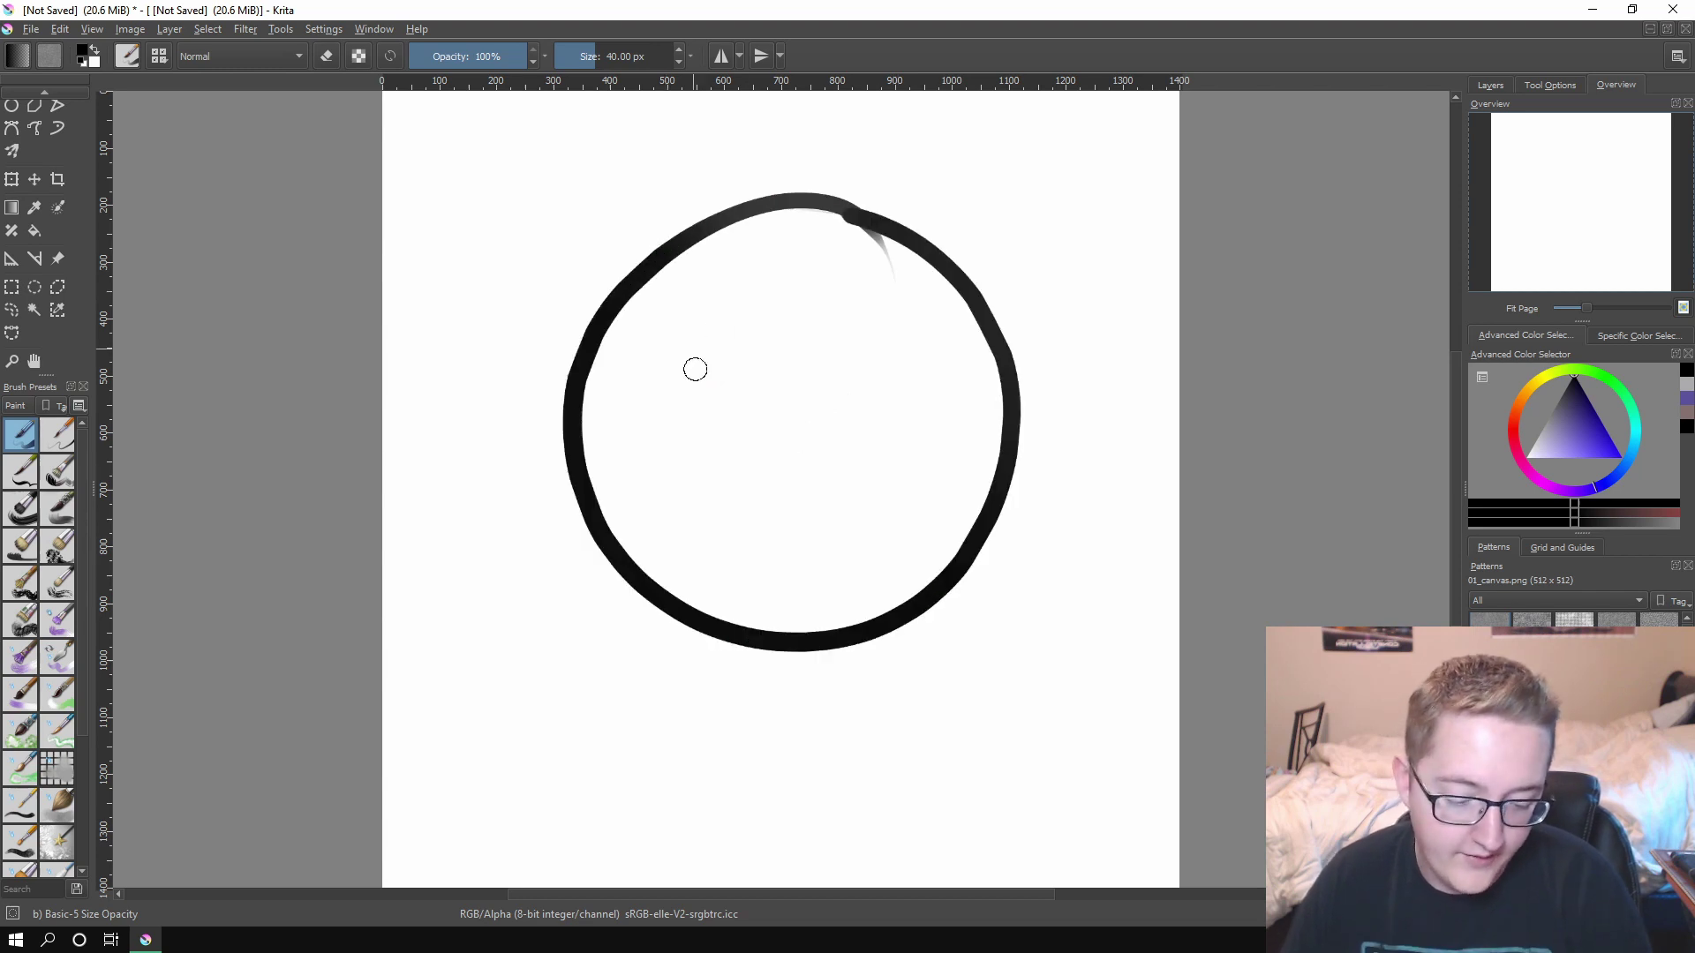
mouse_move(730, 305)
mouse_down()
mouse_move(772, 363)
mouse_move(702, 291)
mouse_up()
mouse_move(924, 325)
mouse_down()
mouse_move(857, 317)
mouse_move(836, 444)
mouse_move(923, 304)
mouse_up()
mouse_move(727, 523)
mouse_down()
mouse_move(856, 553)
mouse_move(869, 519)
mouse_up()
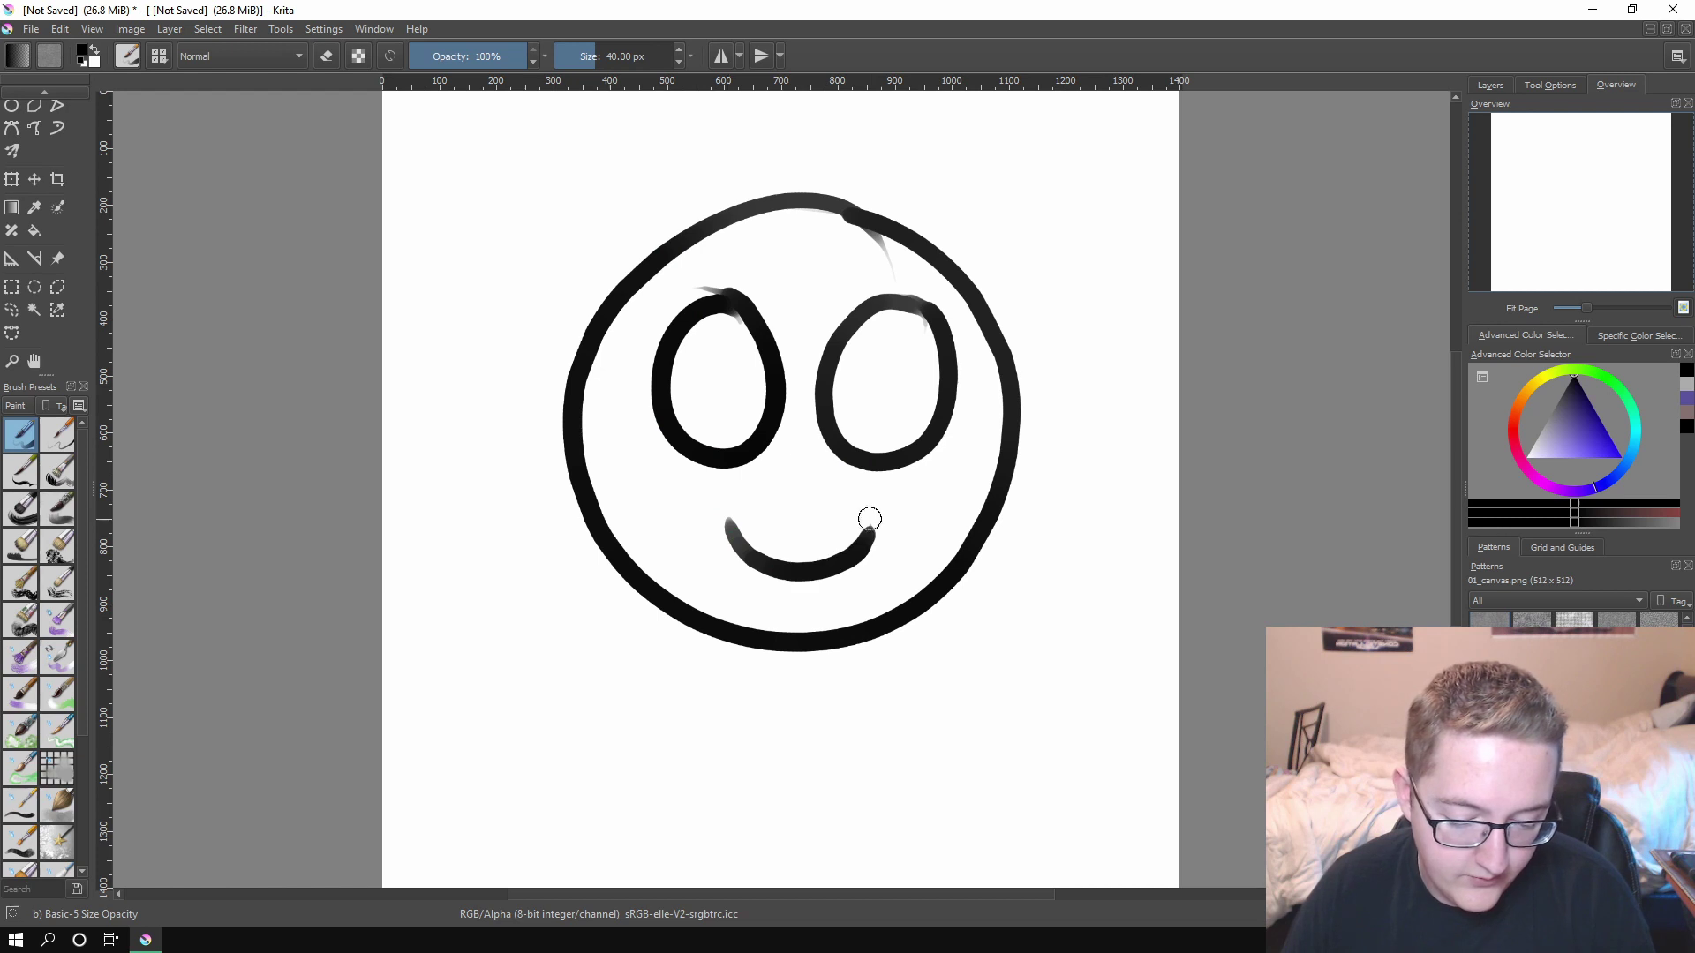
drag(715, 365, 722, 375)
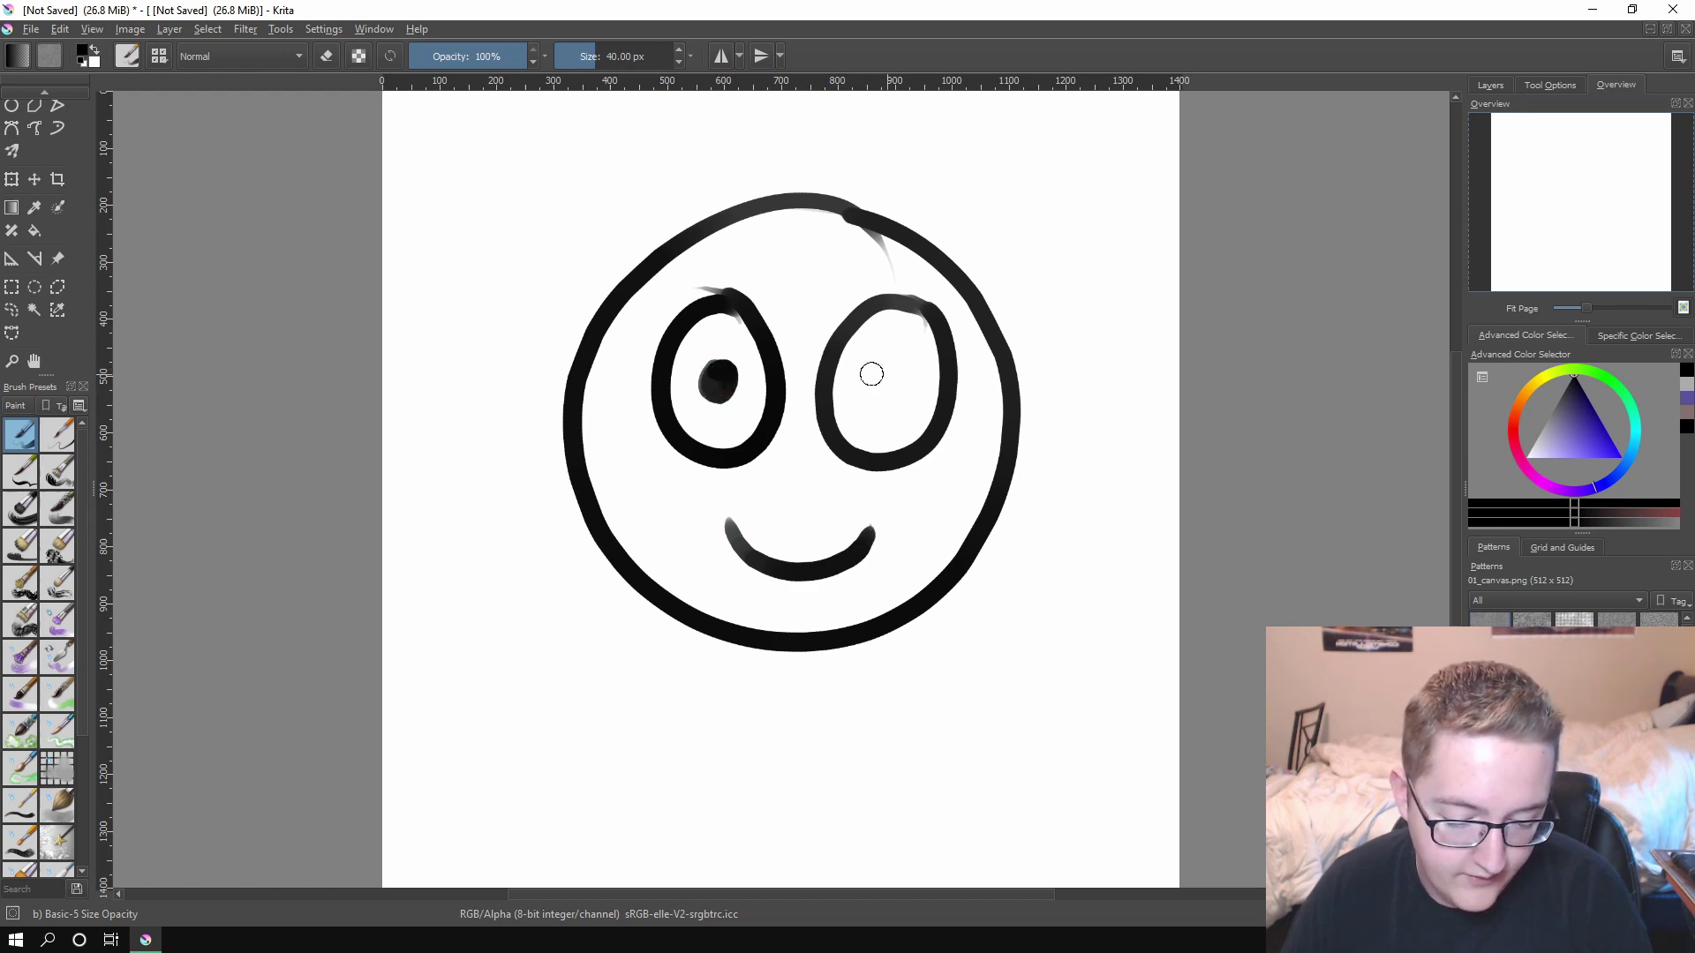
drag(870, 372, 877, 382)
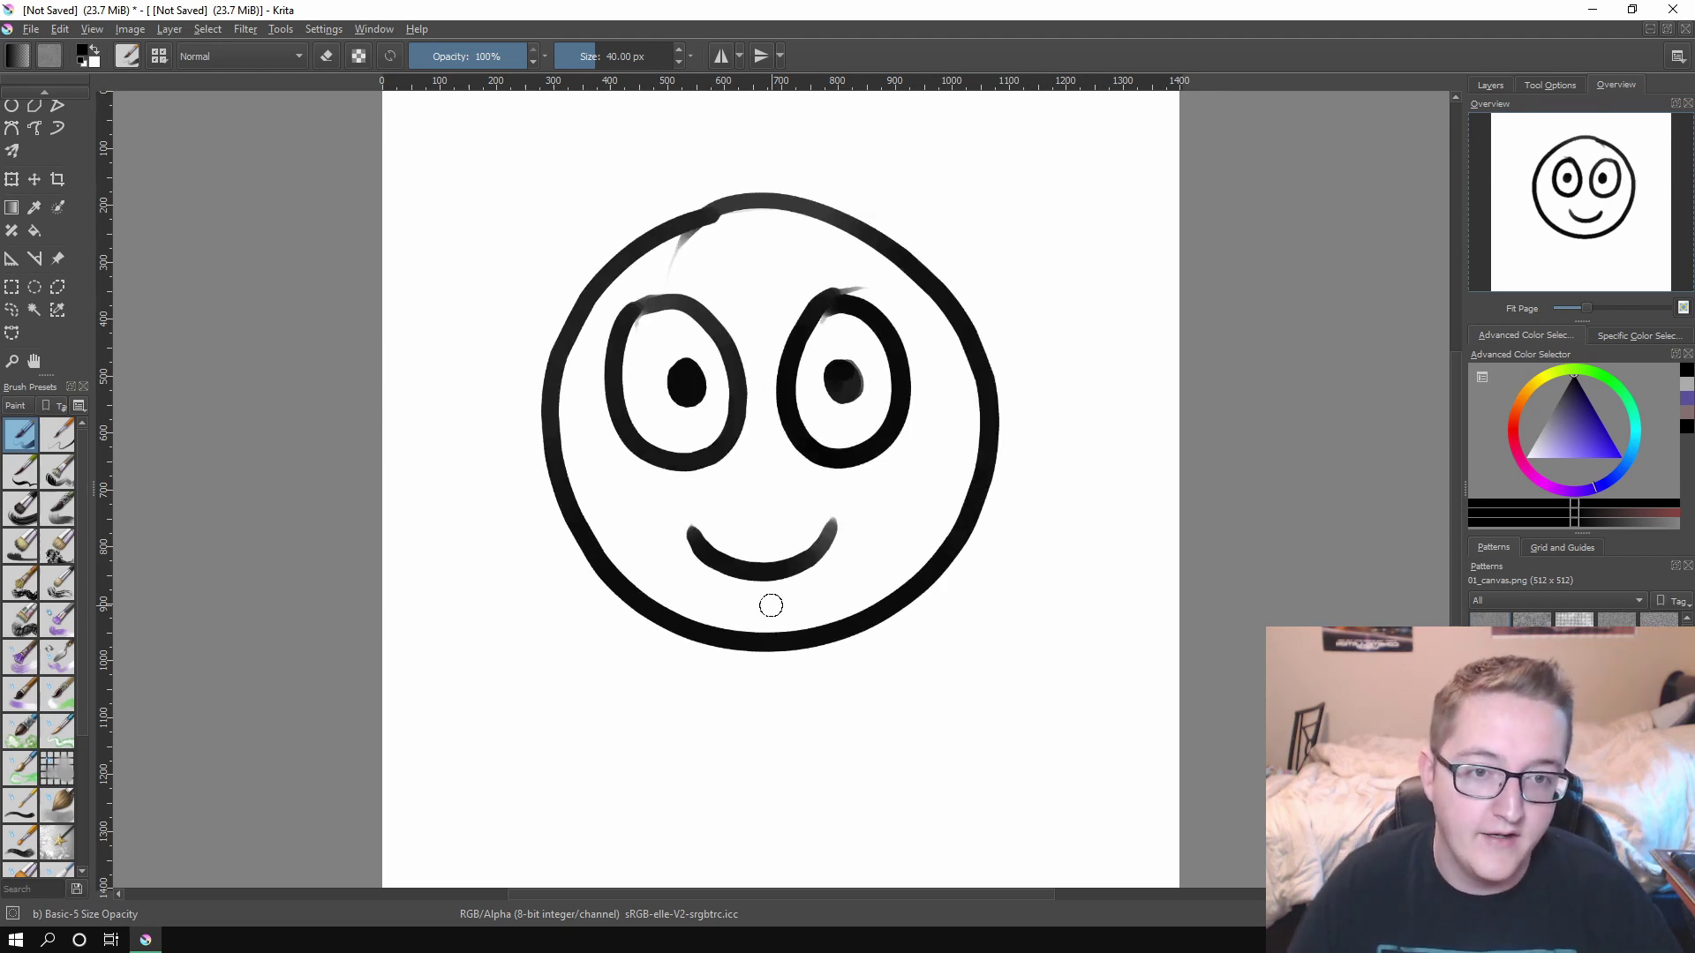
Step: Lasso the face, skew its top edge rightward with Ctrl+T, apply and deselect
key(ctrl+r)
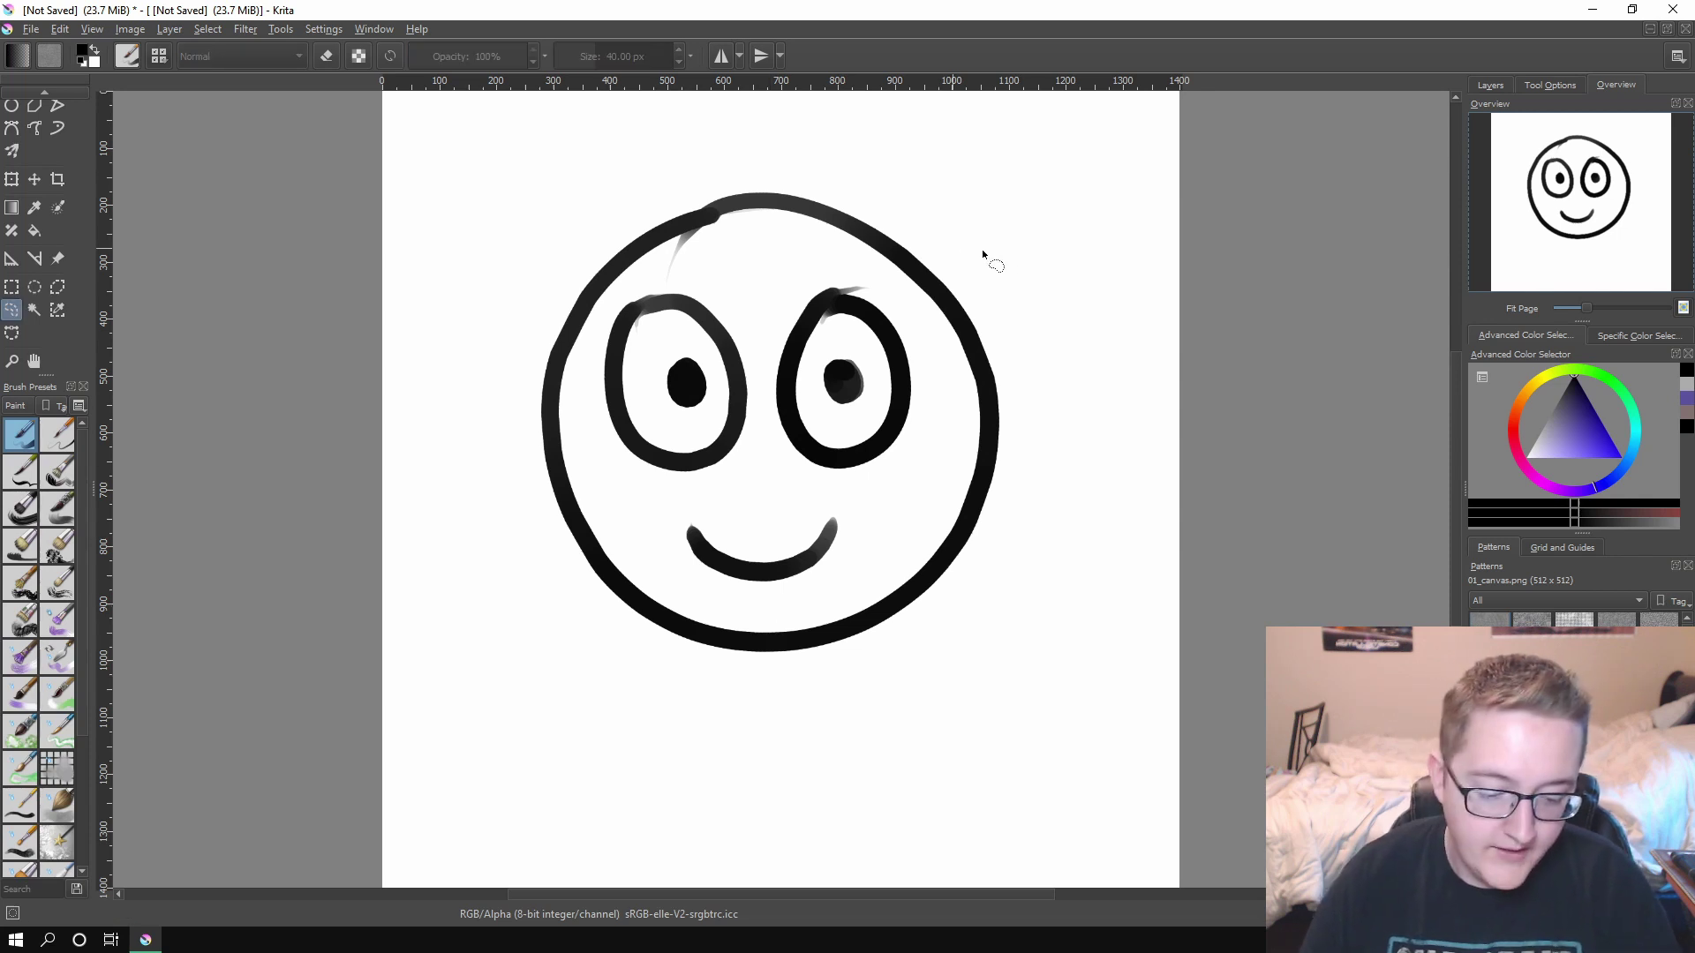
mouse_move(1018, 199)
mouse_down()
mouse_move(919, 124)
mouse_move(633, 717)
mouse_move(1092, 194)
mouse_move(1107, 349)
mouse_up()
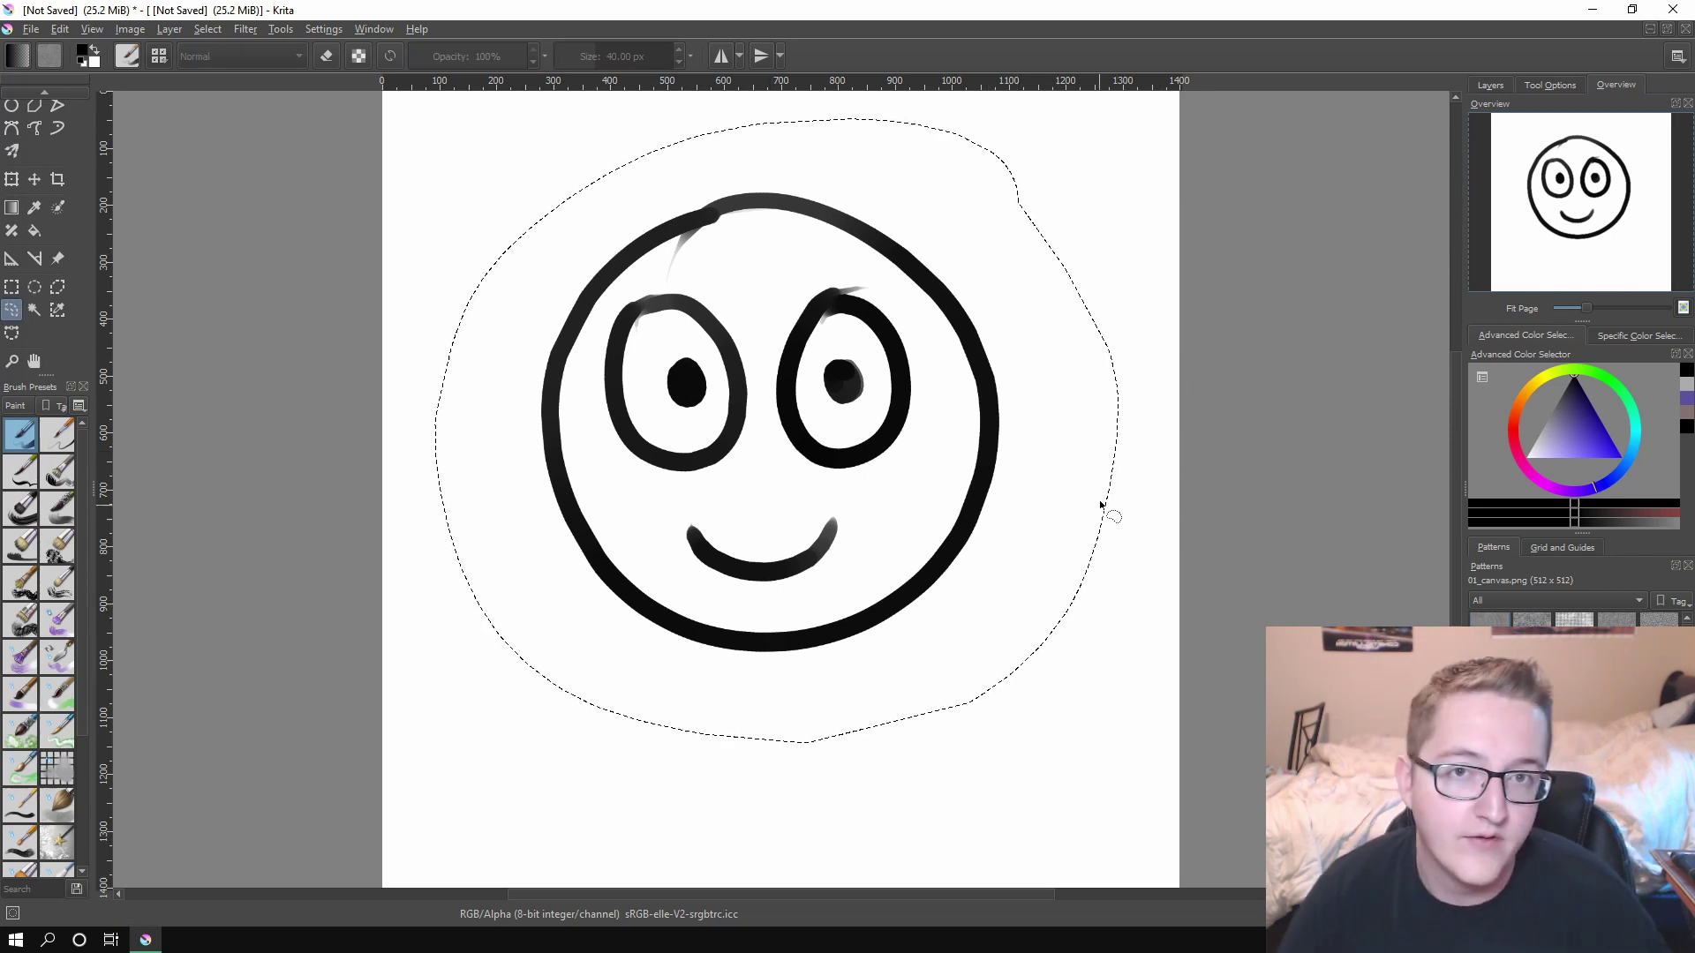
key(ctrl+t)
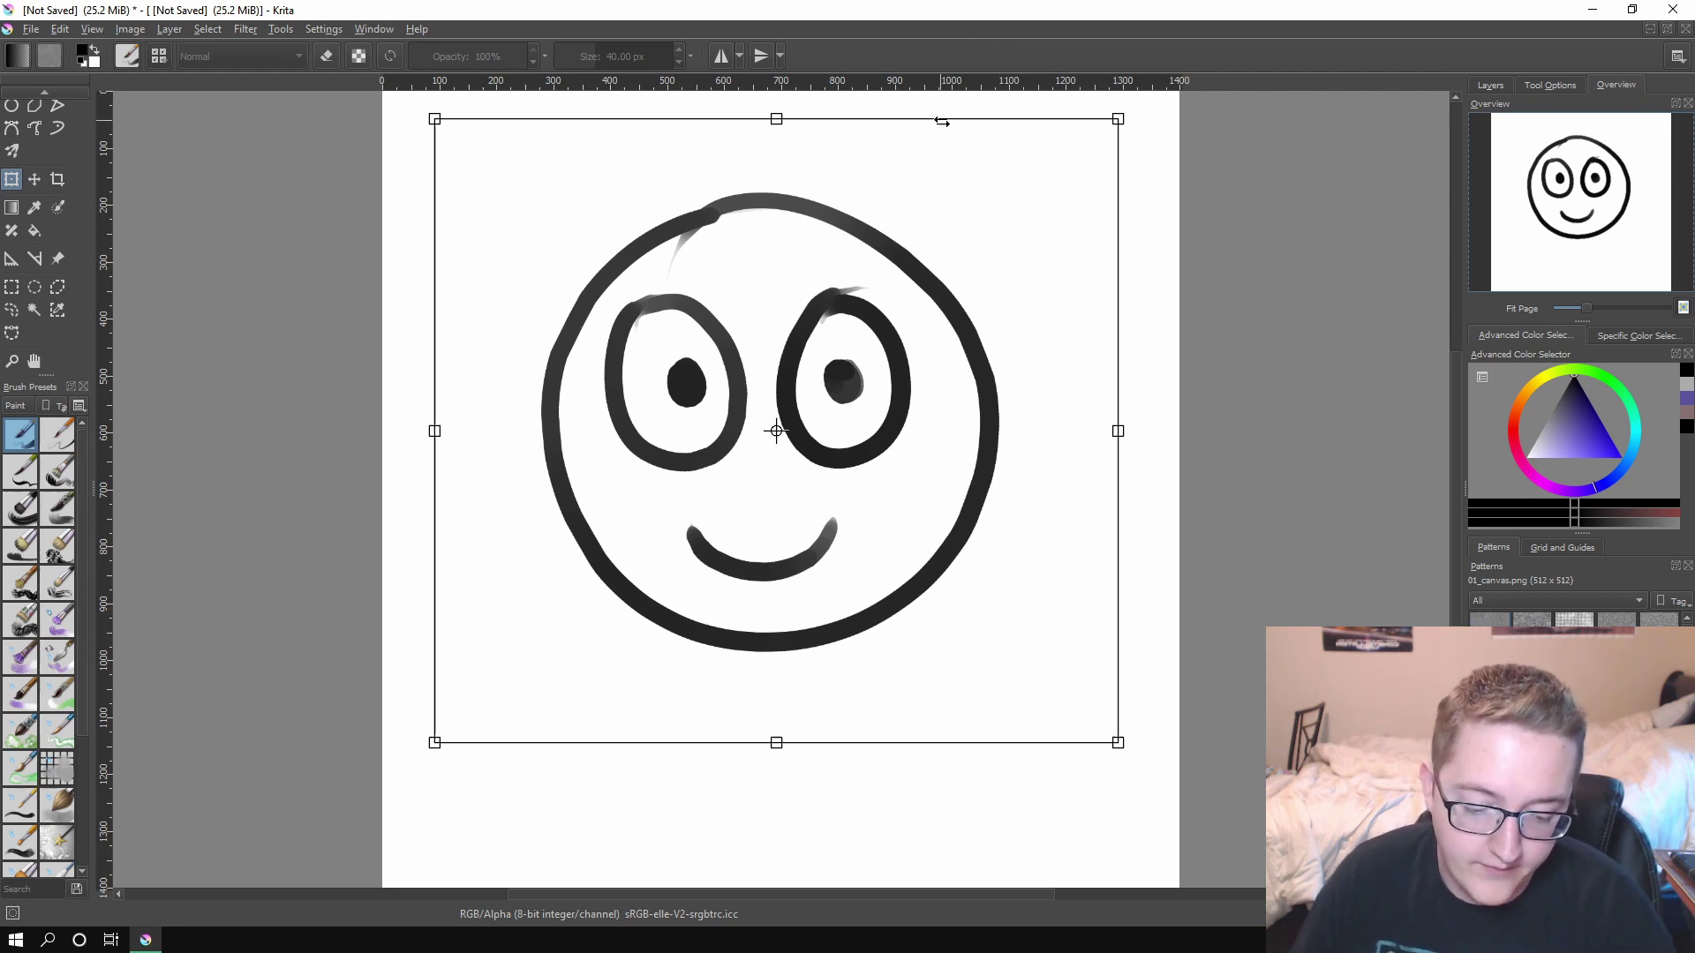
drag(942, 121, 951, 121)
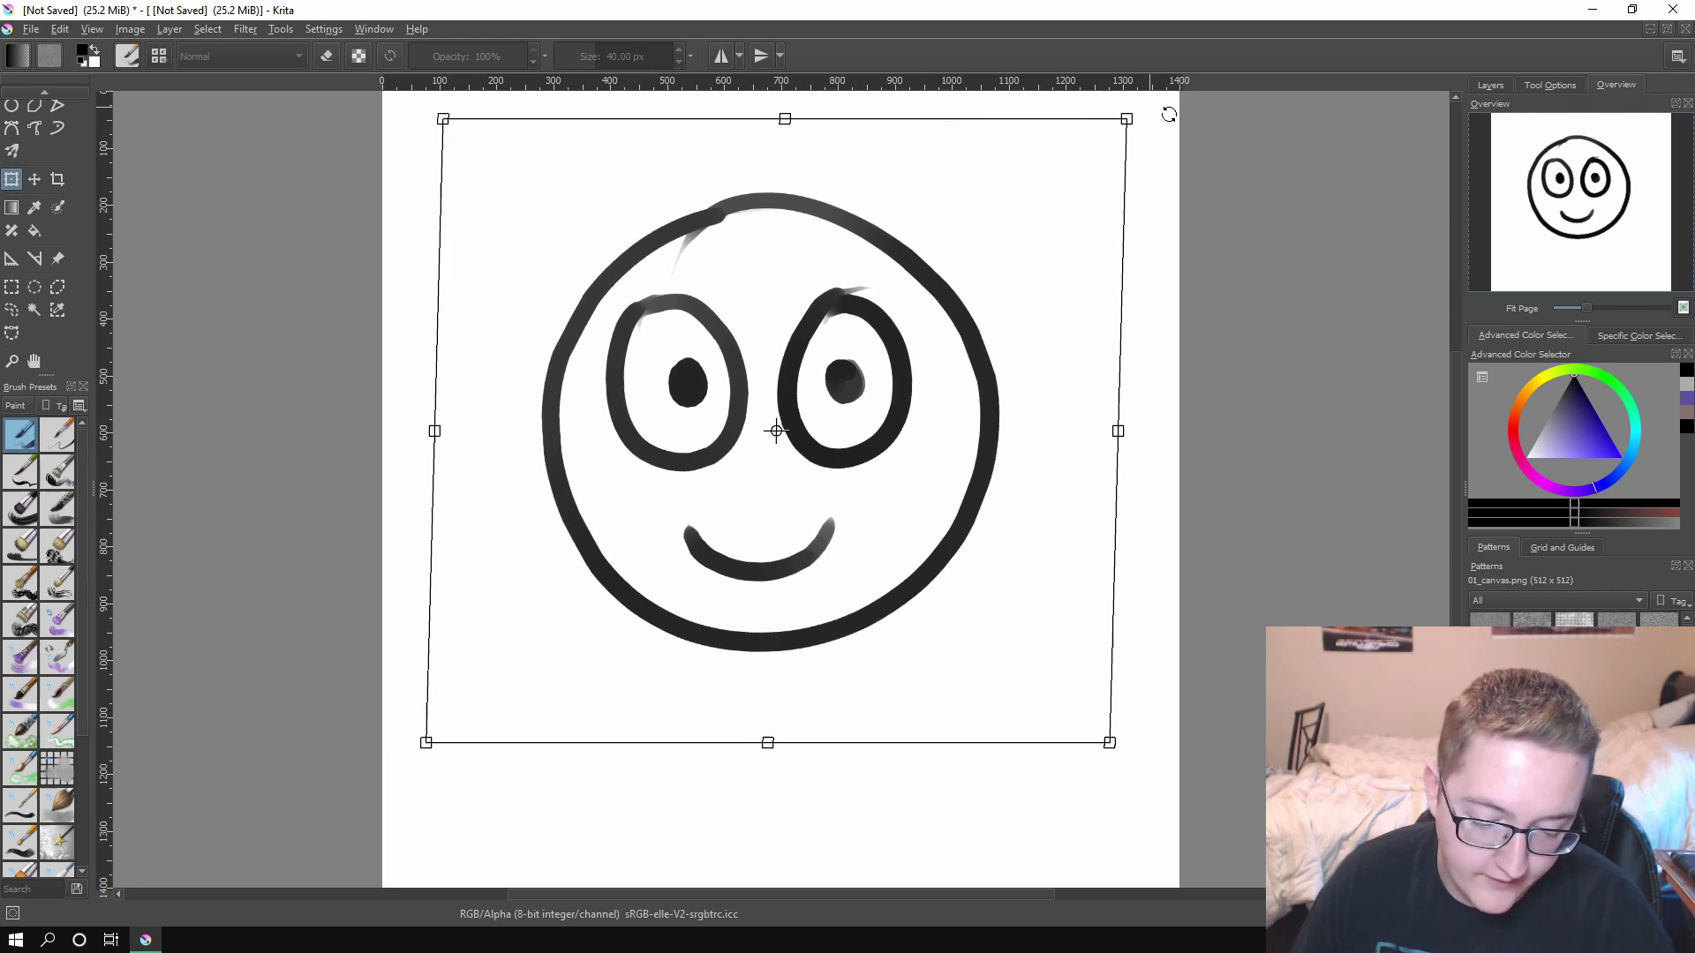
key(Return)
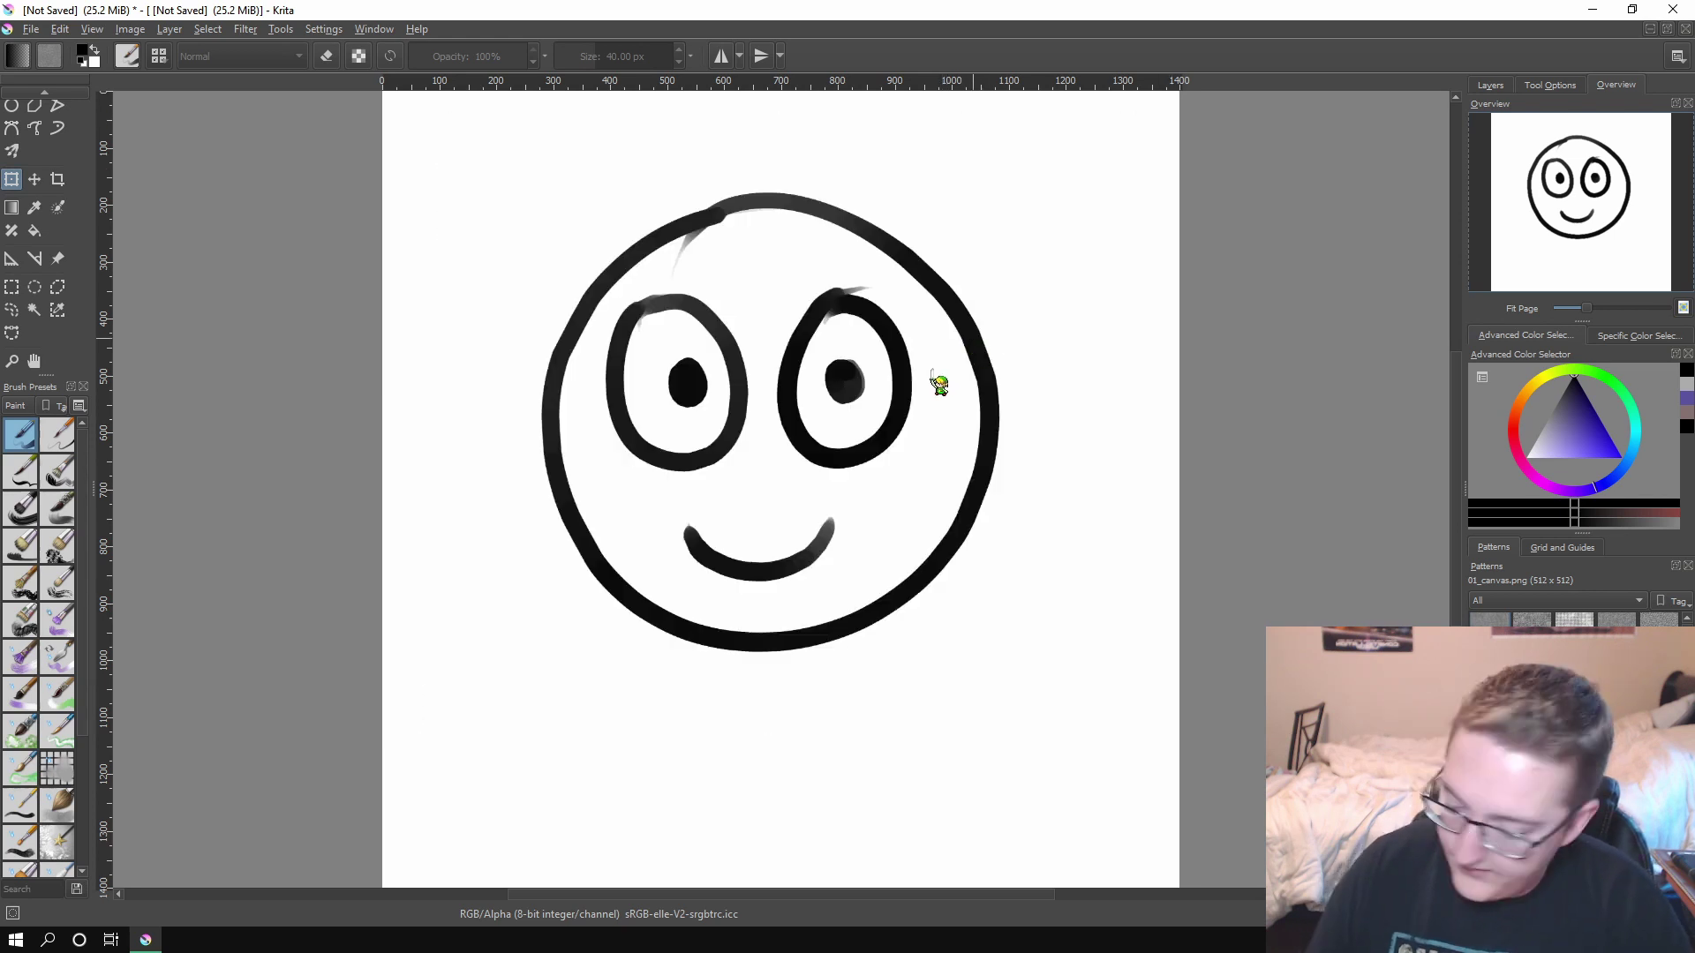
key(ctrl+shift+a)
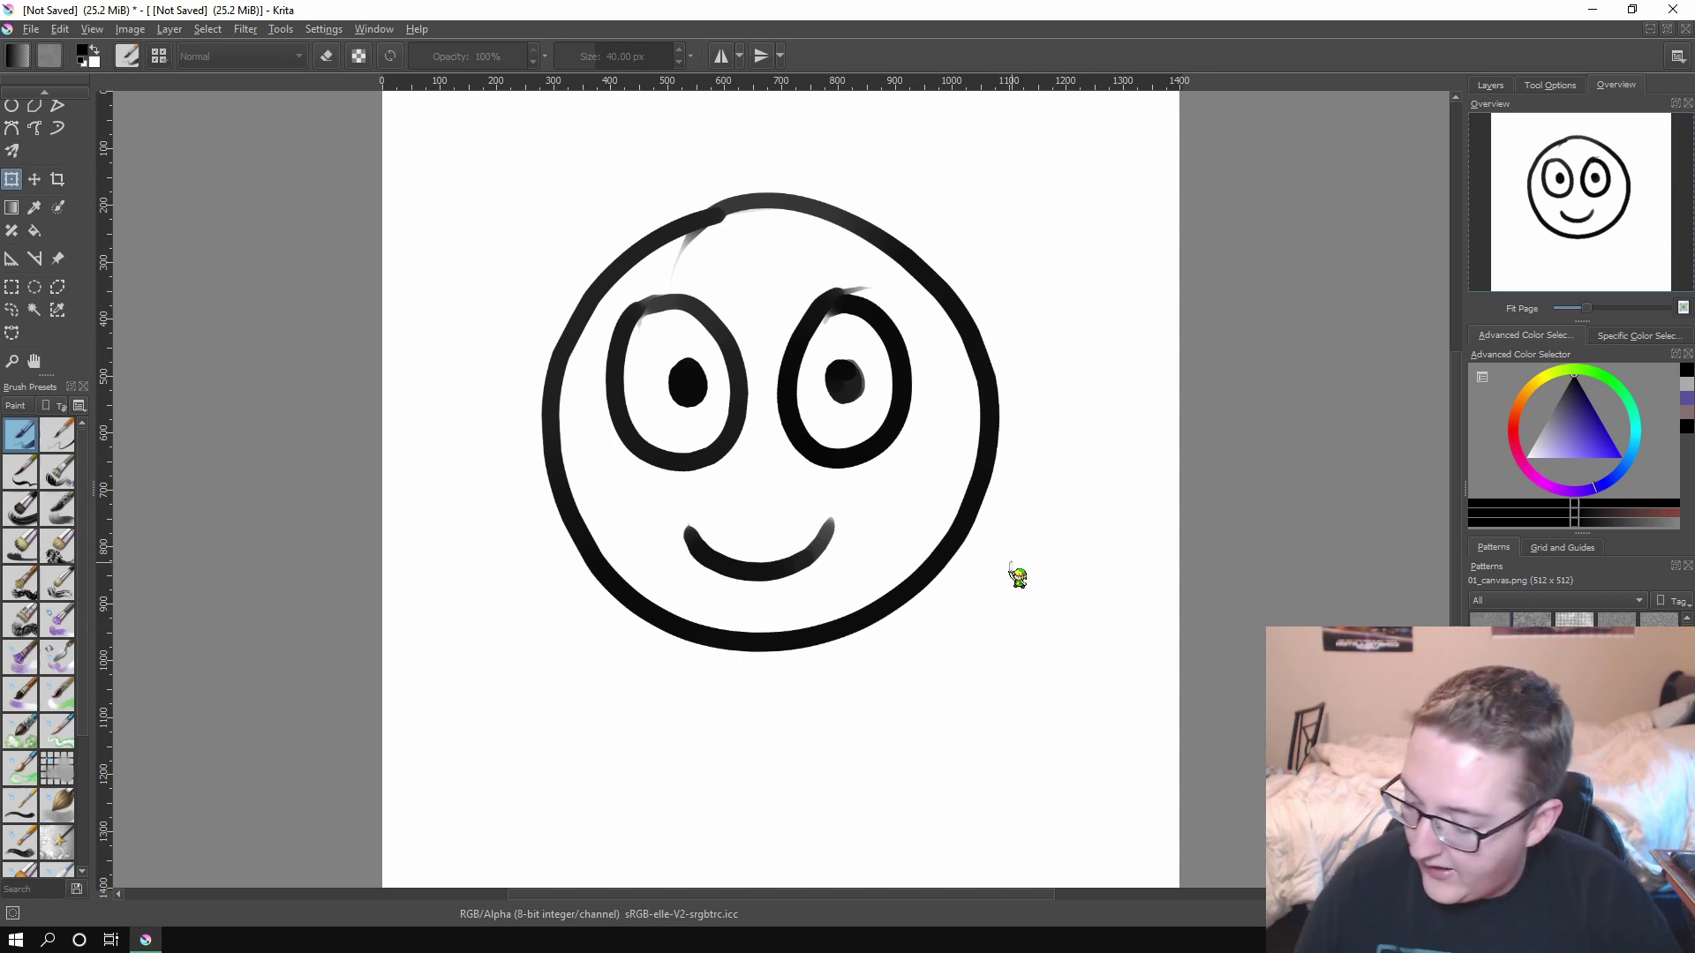
Step: Toggle undo and redo to compare, ending with the skew undone
key(ctrl+z)
key(ctrl+shift+z)
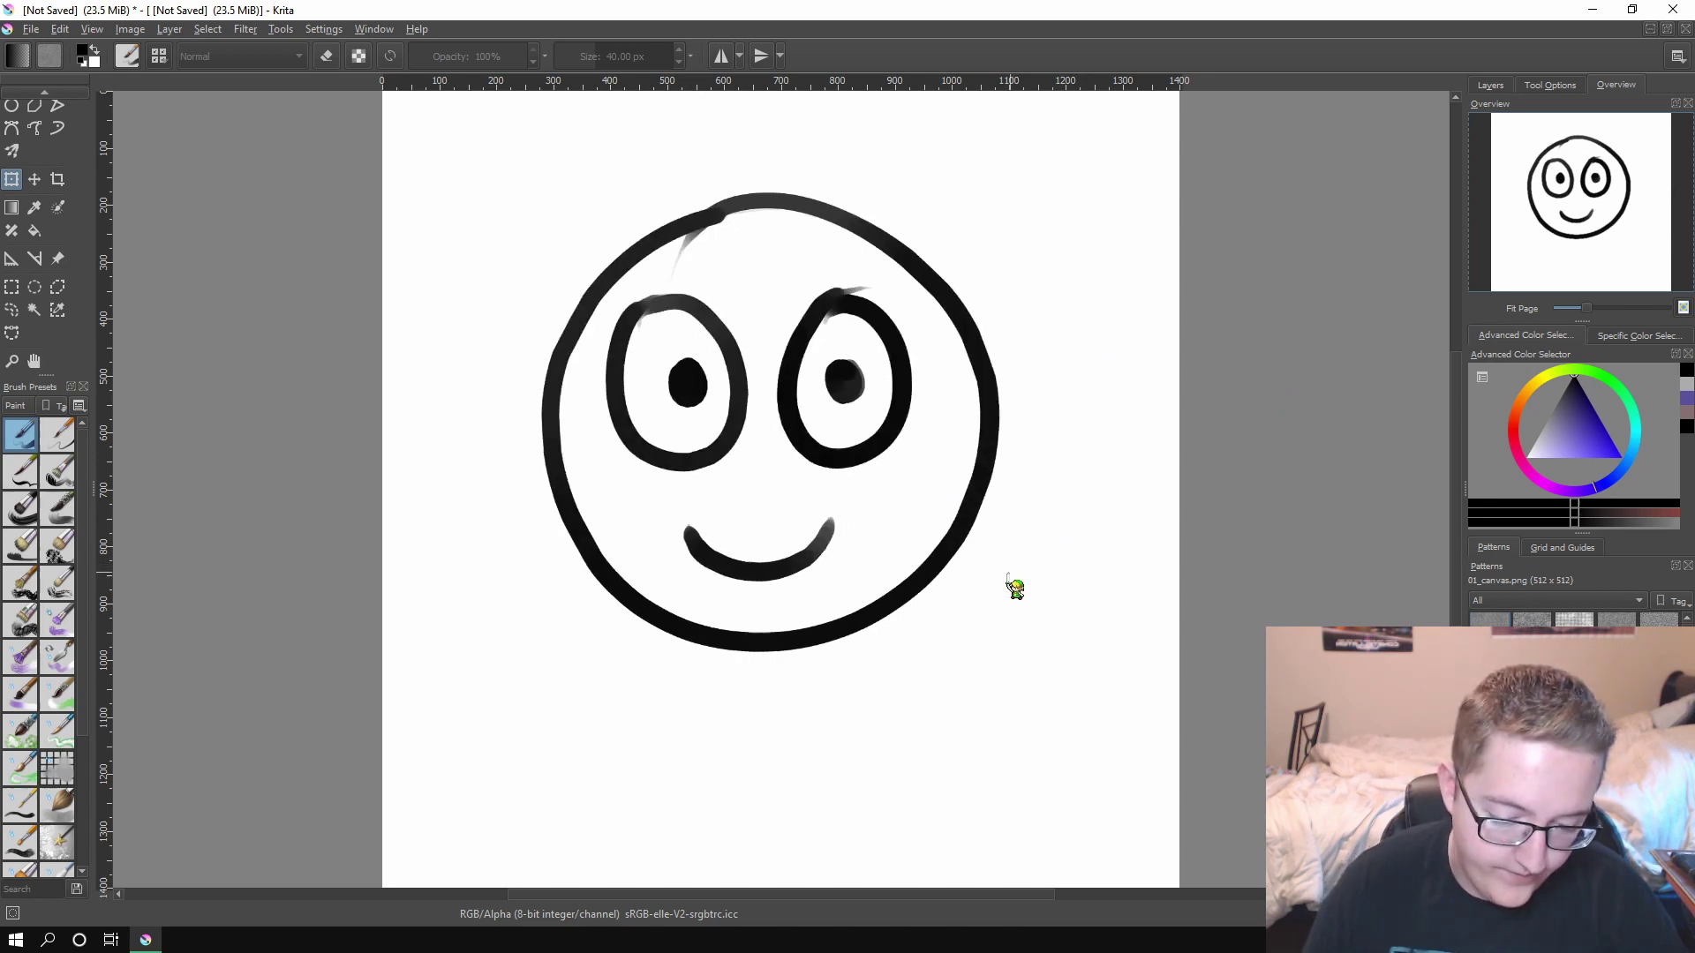
key(ctrl+z)
key(ctrl+shift+z)
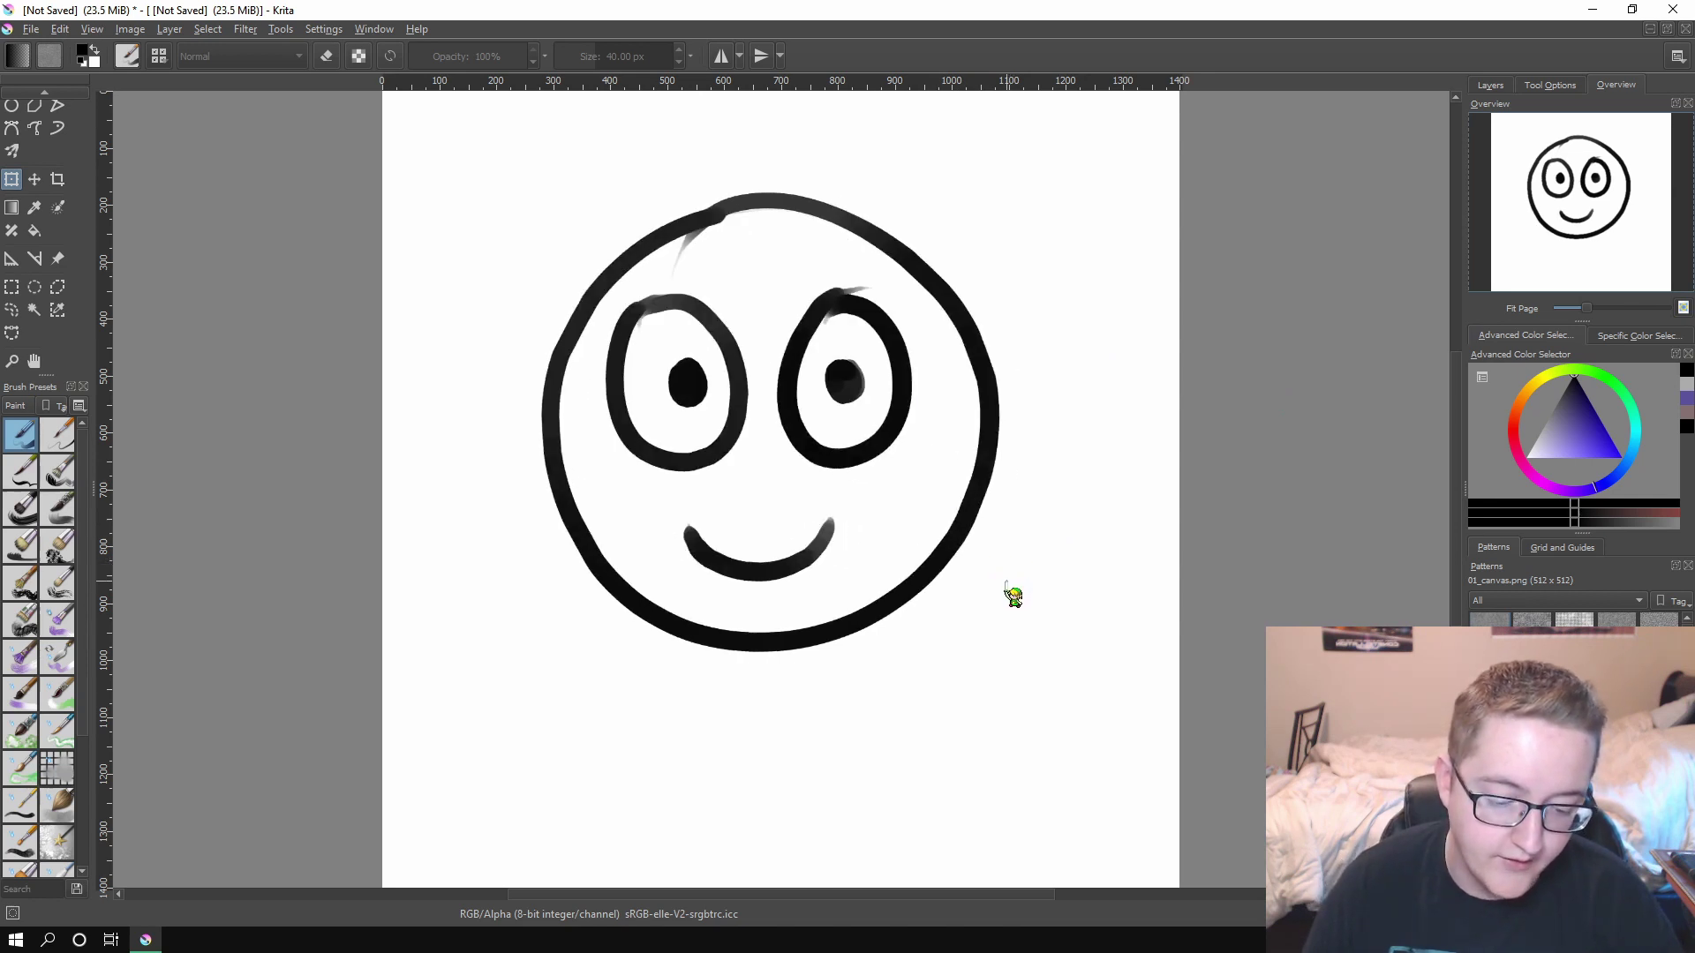
key(ctrl+z)
key(ctrl+shift+z)
key(ctrl+z)
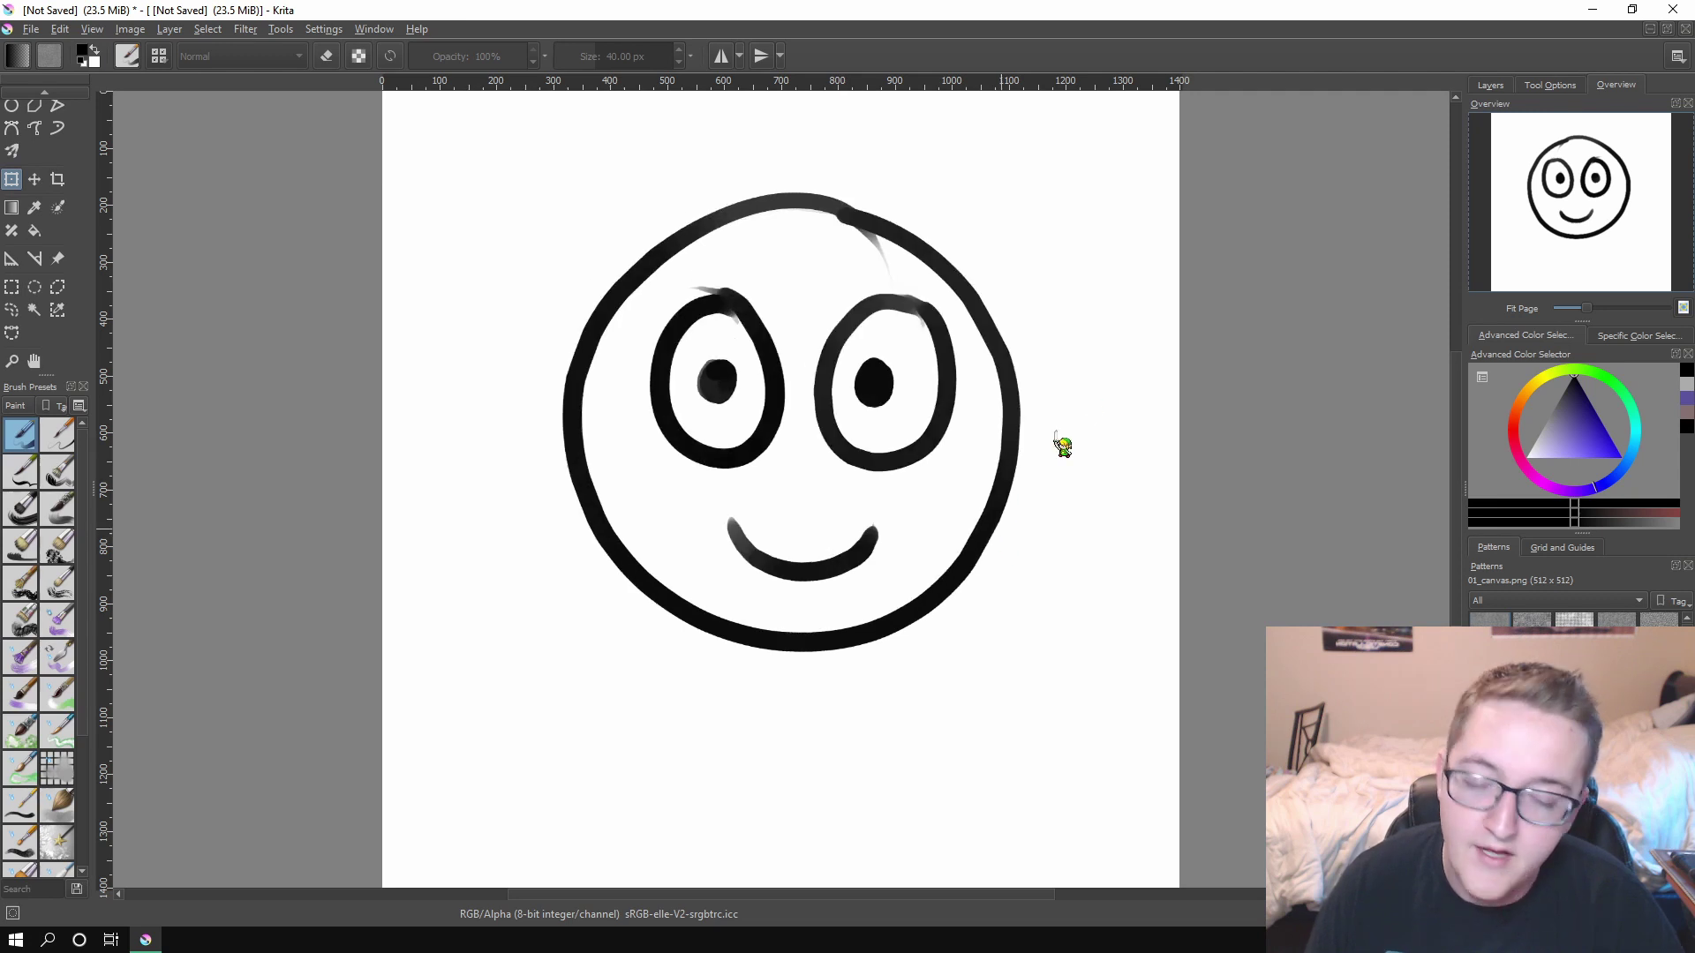
key(ctrl+shift+z)
key(ctrl+z)
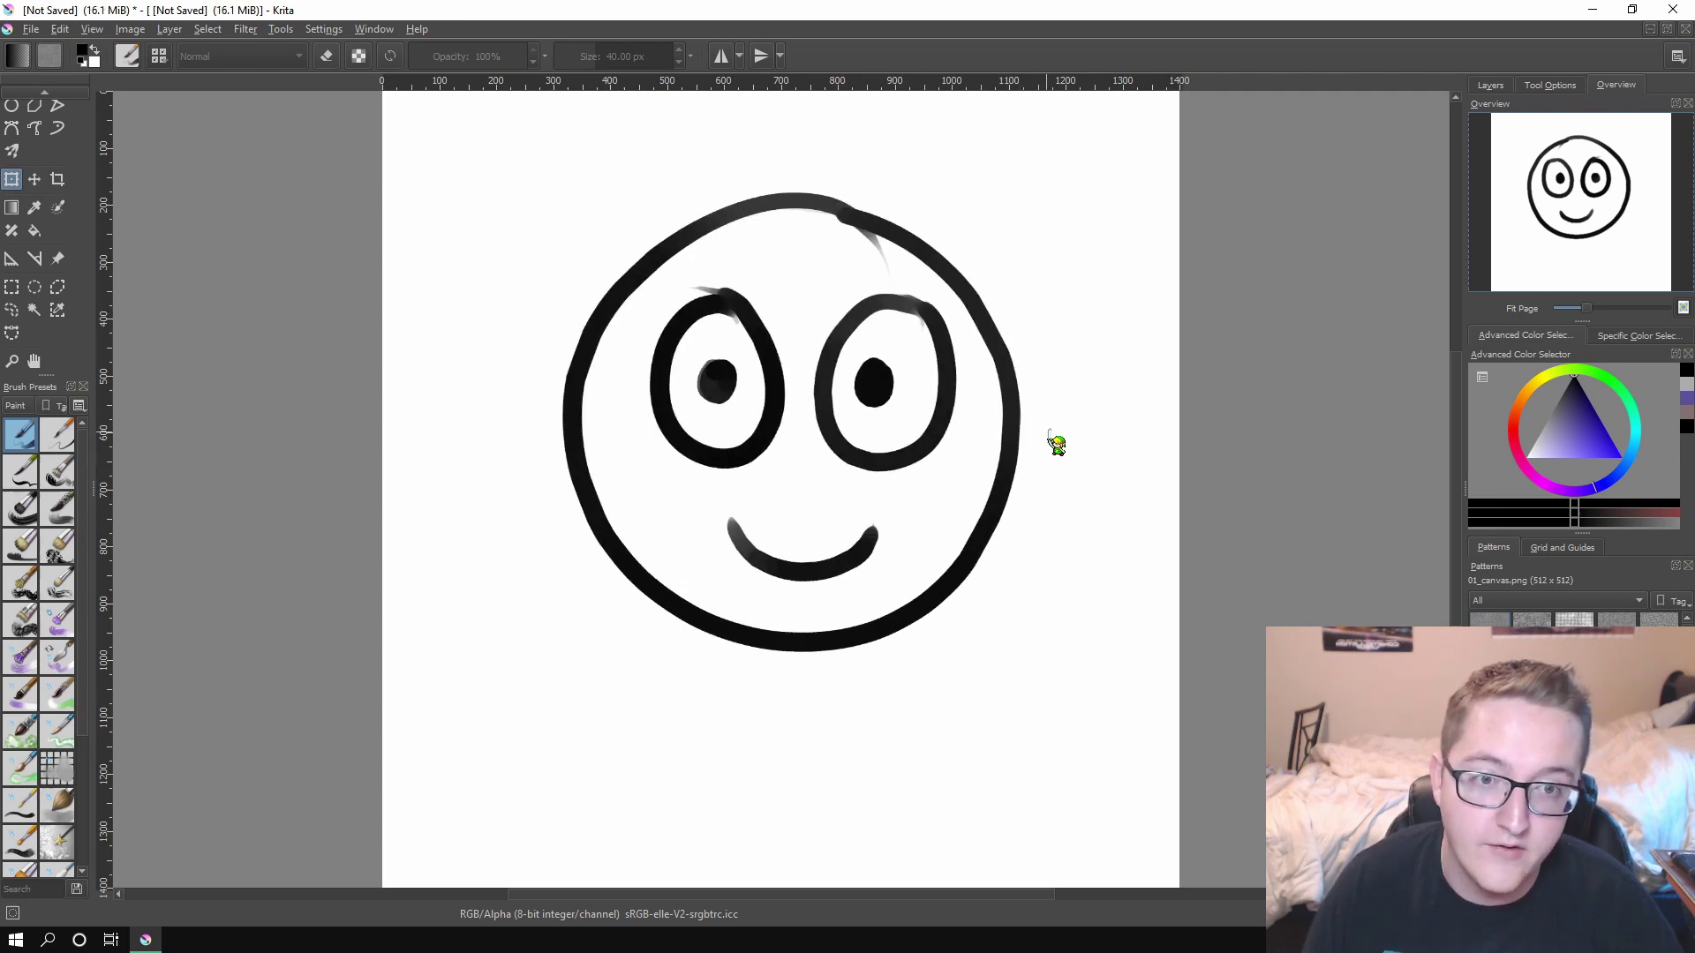
Step: Lasso the face, deselect it, and pick the Outline Selection Tool from the toolbox
key(ctrl+r)
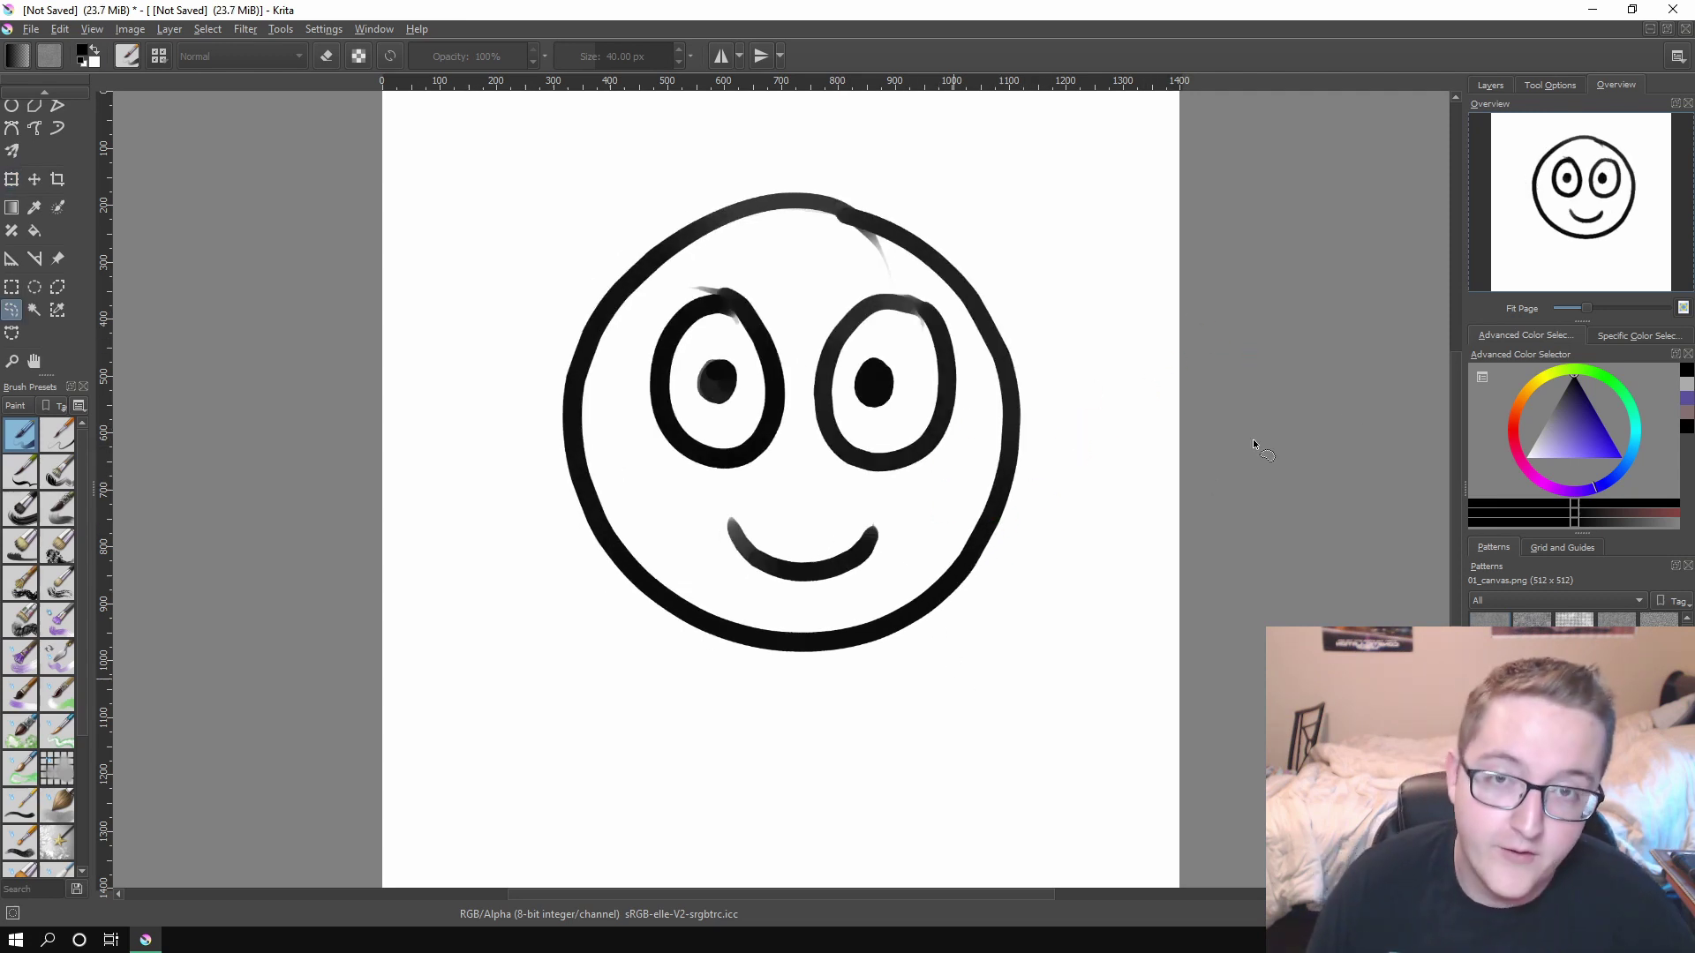
mouse_move(1024, 630)
mouse_down()
mouse_move(500, 311)
mouse_move(962, 148)
mouse_move(1084, 629)
mouse_up()
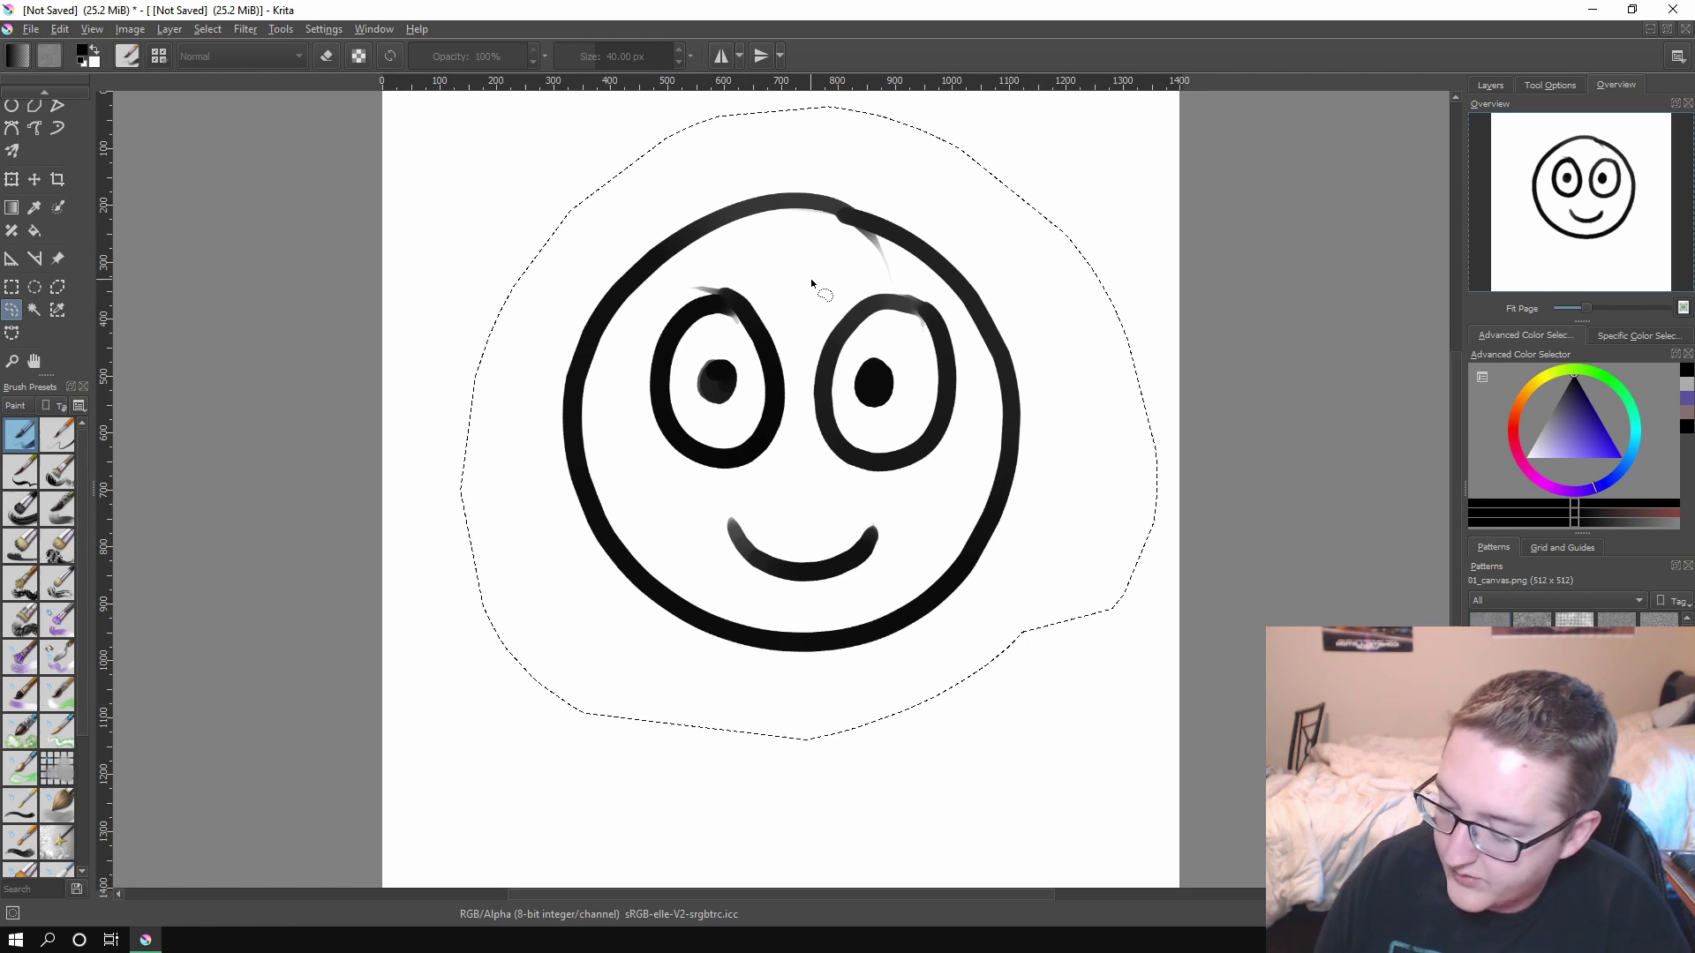
key(ctrl+shift+a)
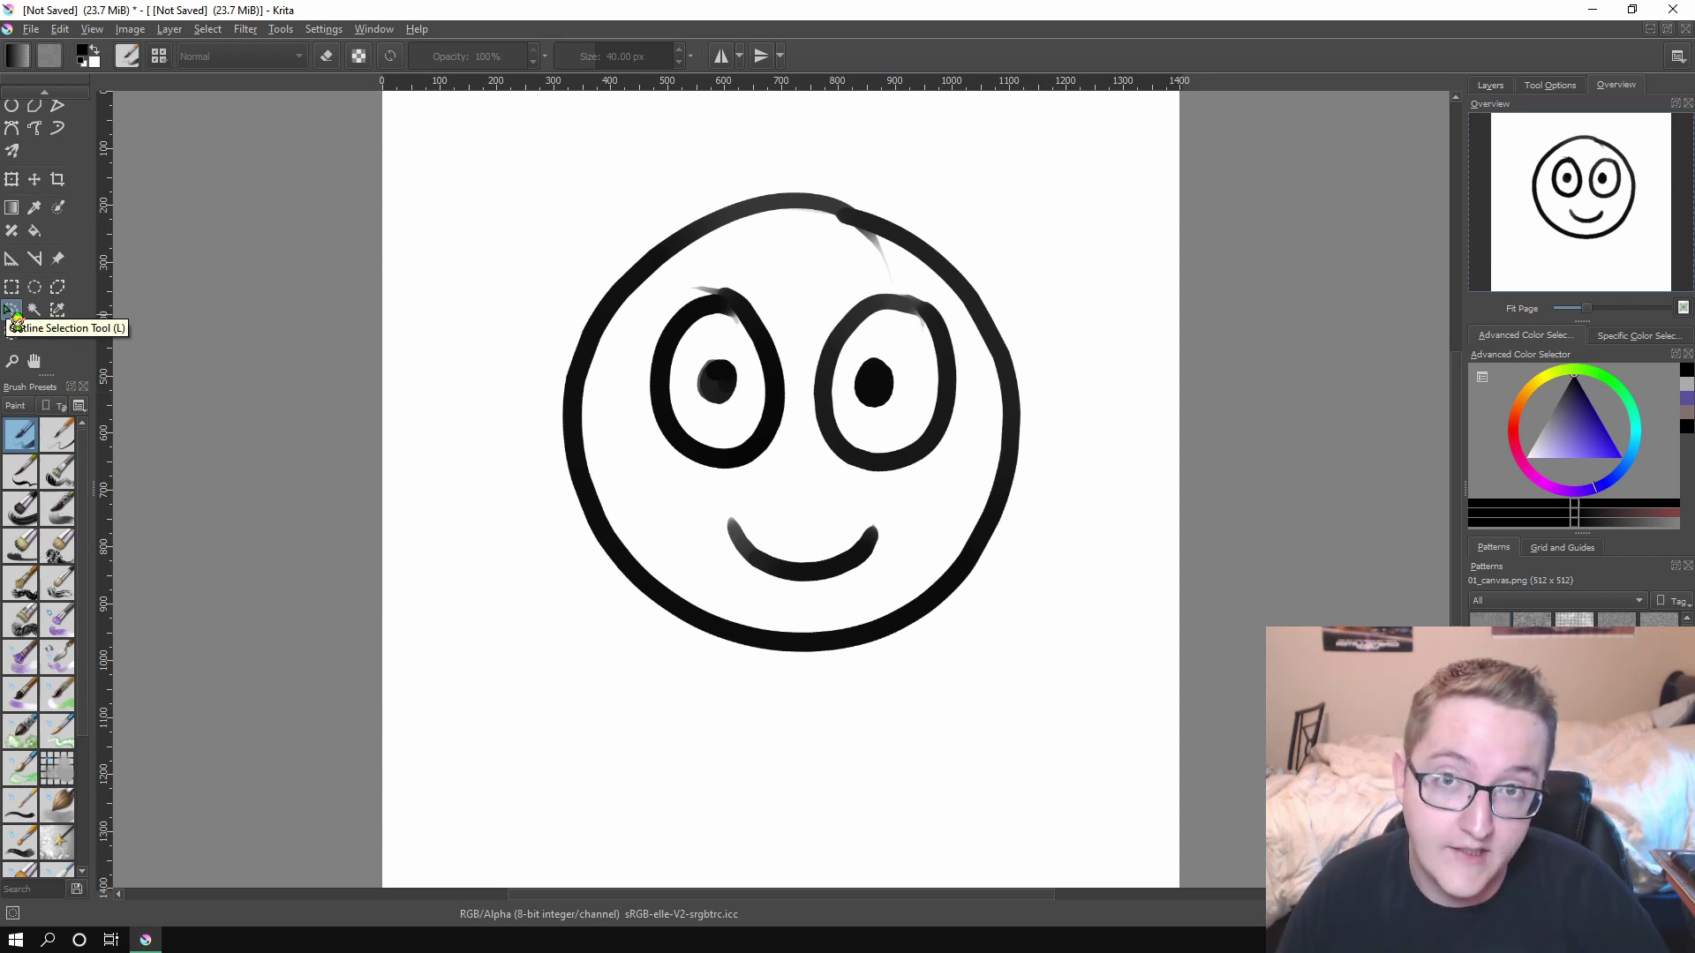
click(13, 311)
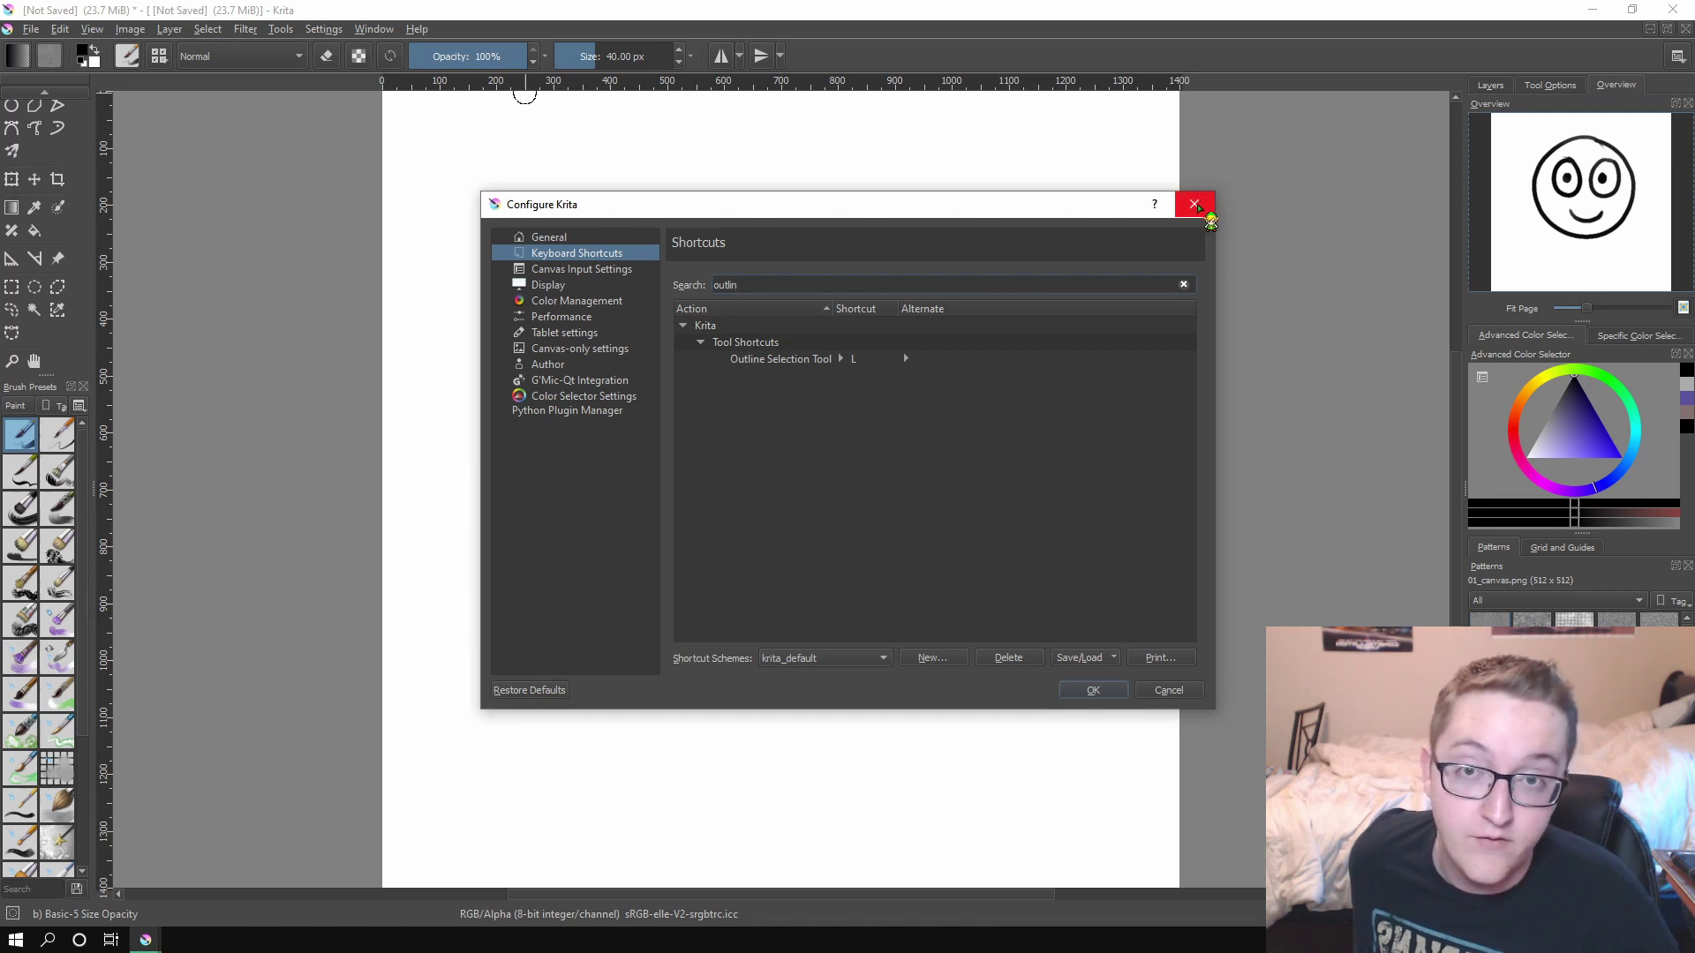
Step: Close the settings and shift the selected right eye slightly right with a transform
click(1194, 205)
key(ctrl+t)
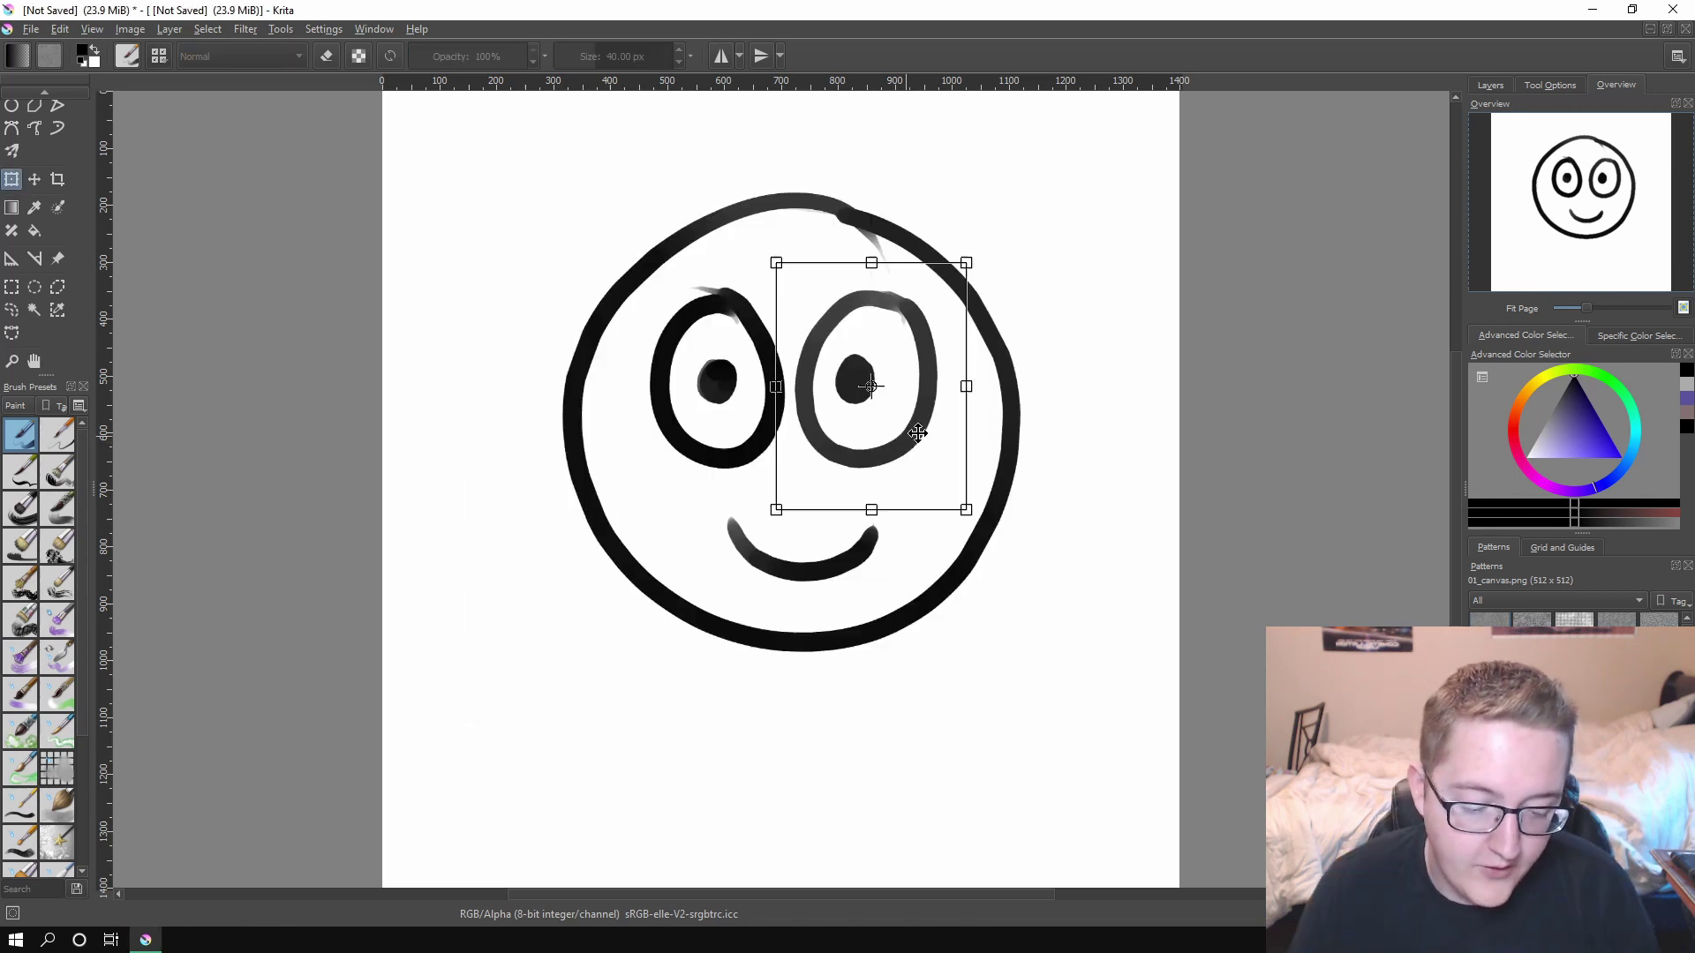
mouse_move(913, 436)
mouse_down()
mouse_move(959, 435)
mouse_move(917, 437)
mouse_move(905, 462)
mouse_move(915, 438)
mouse_up()
key(Return)
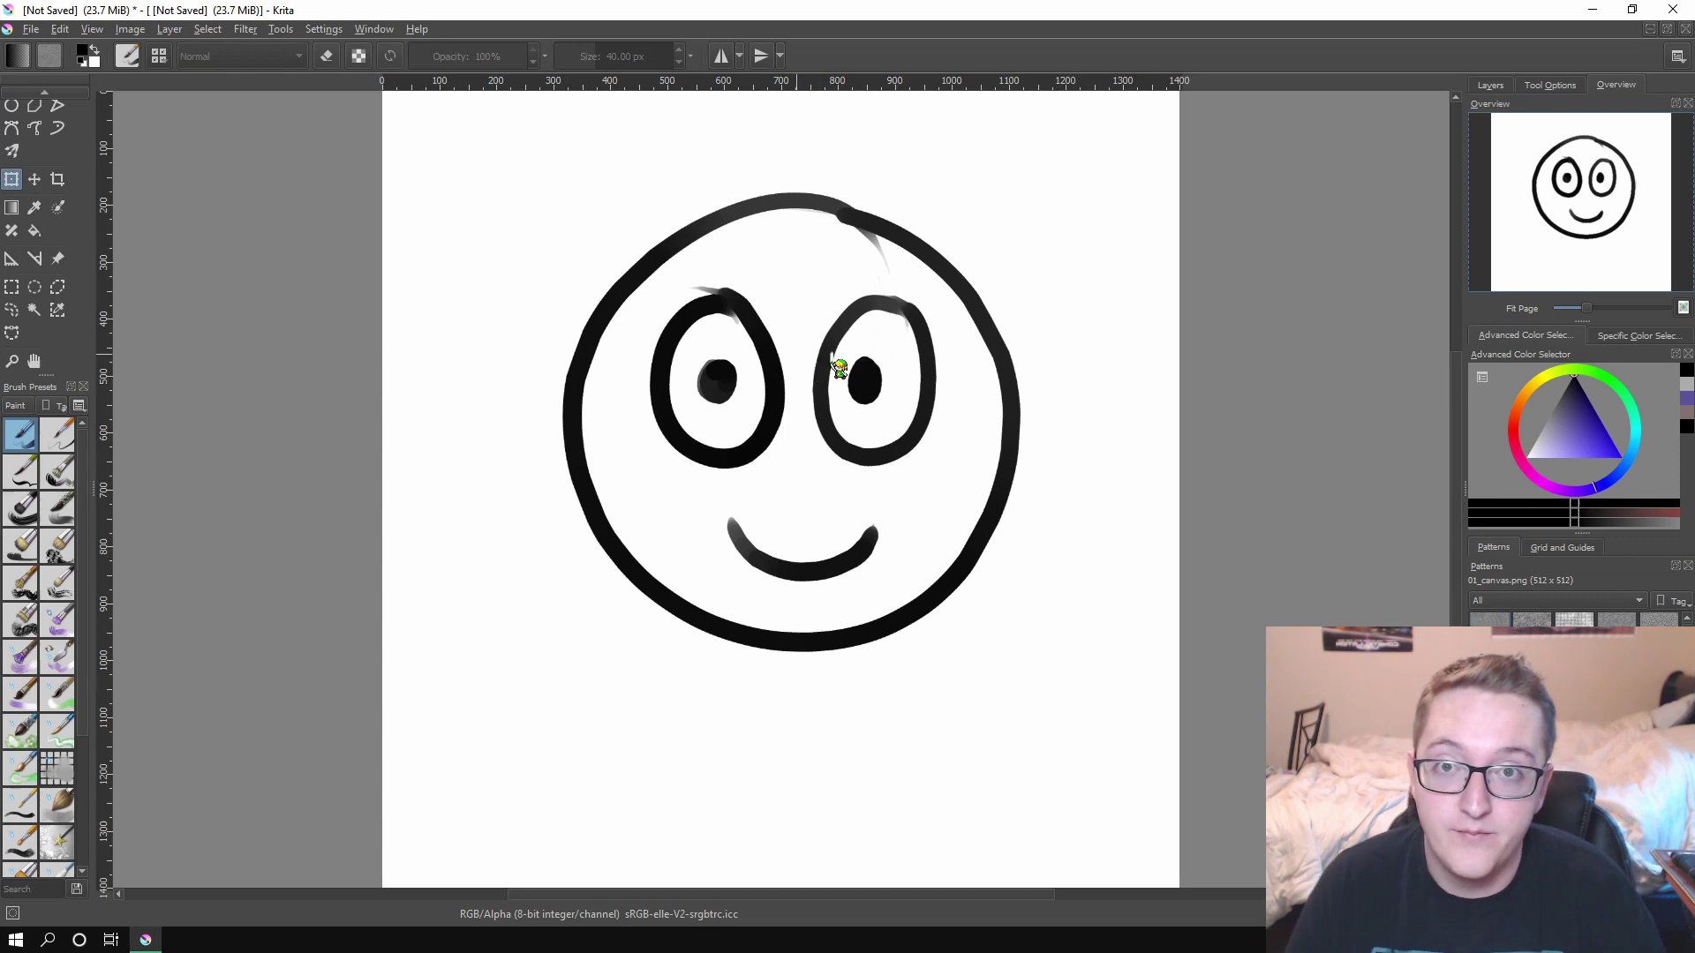
Step: Lasso the right eye and slant it by shearing its side
key(ctrl+r)
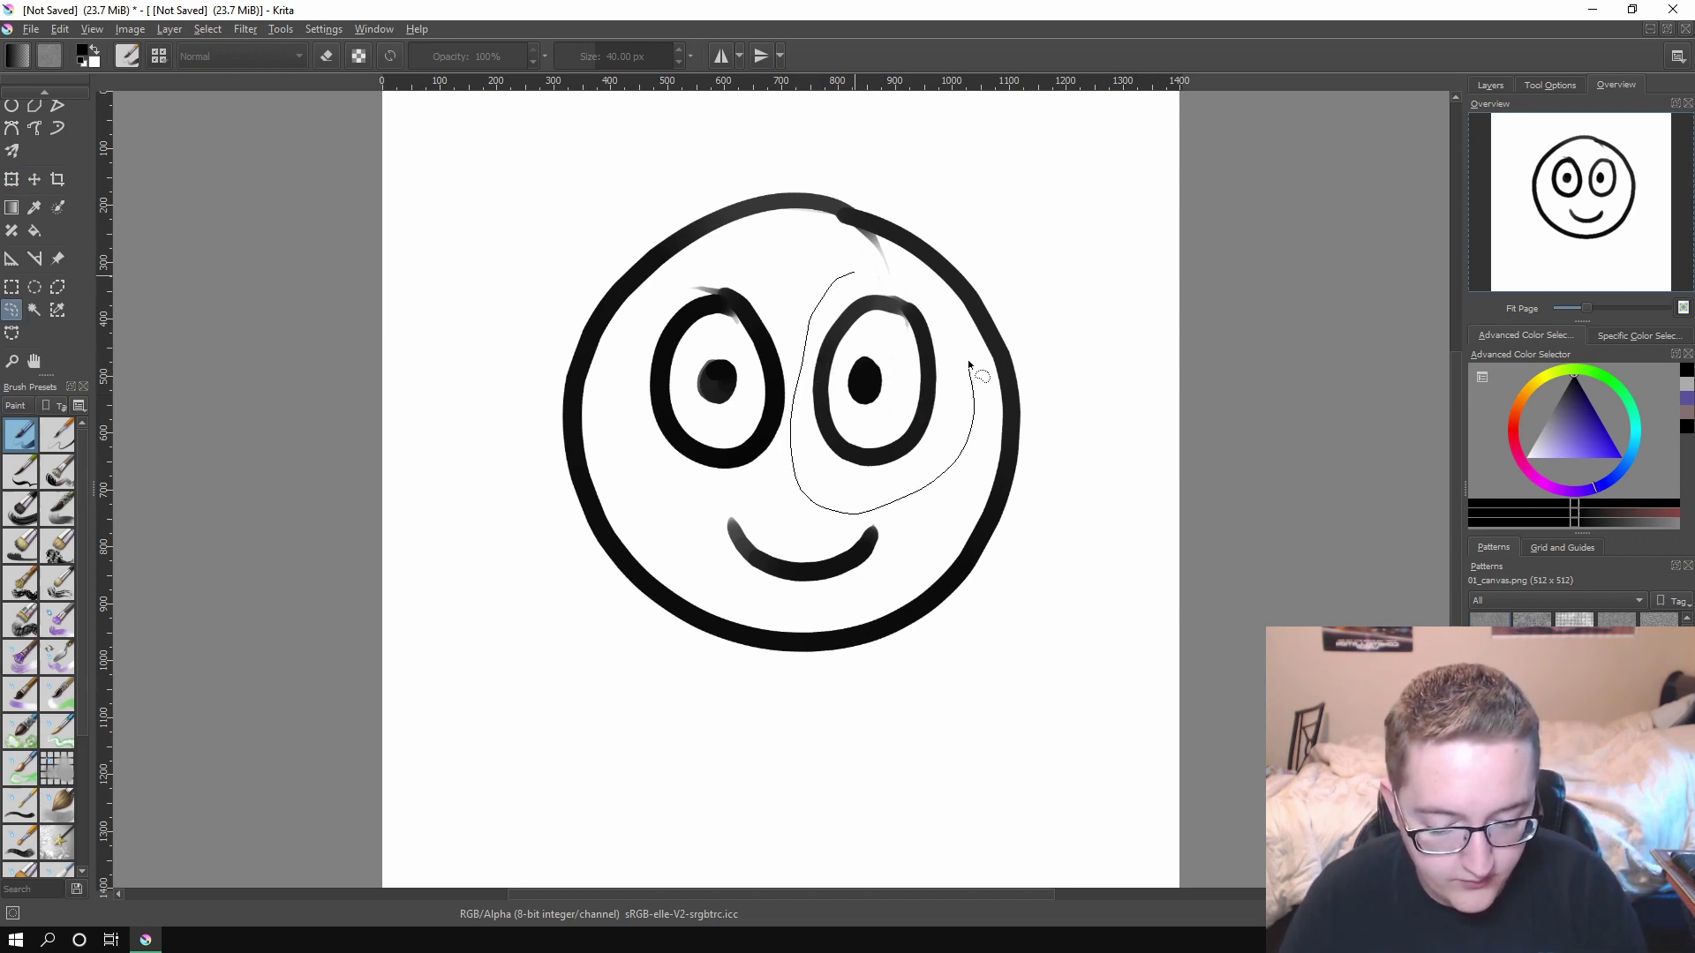
mouse_move(969, 363)
mouse_down()
mouse_move(897, 243)
mouse_move(854, 273)
mouse_up()
key(ctrl+t)
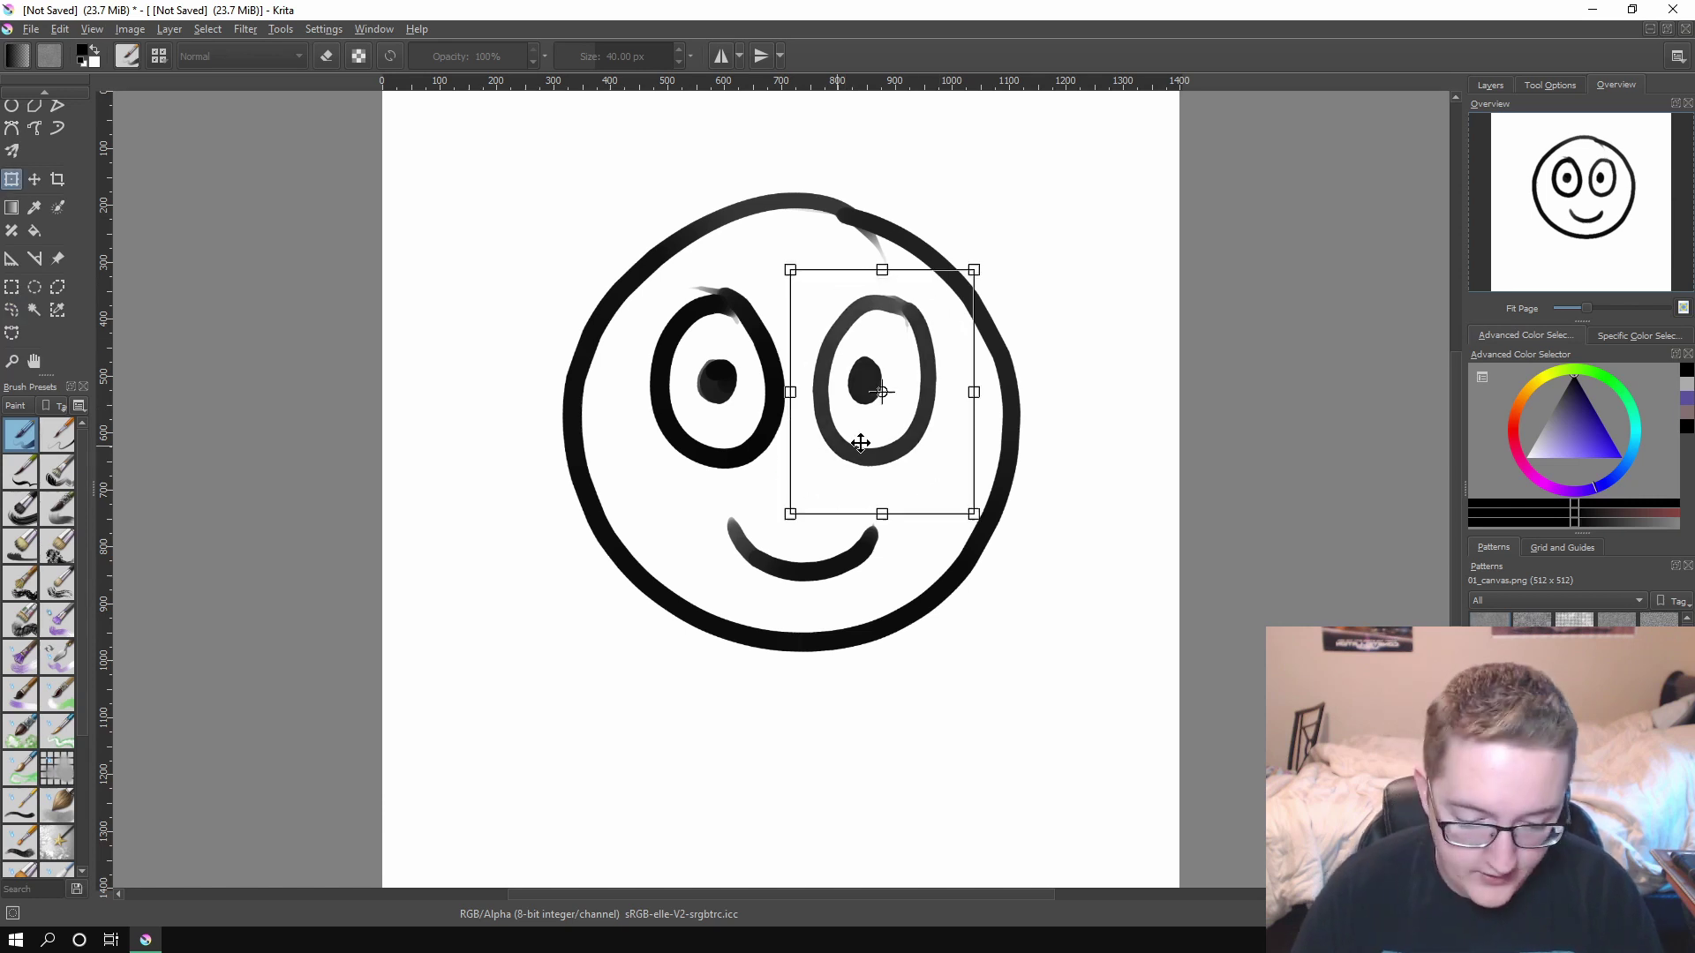
drag(972, 481, 916, 498)
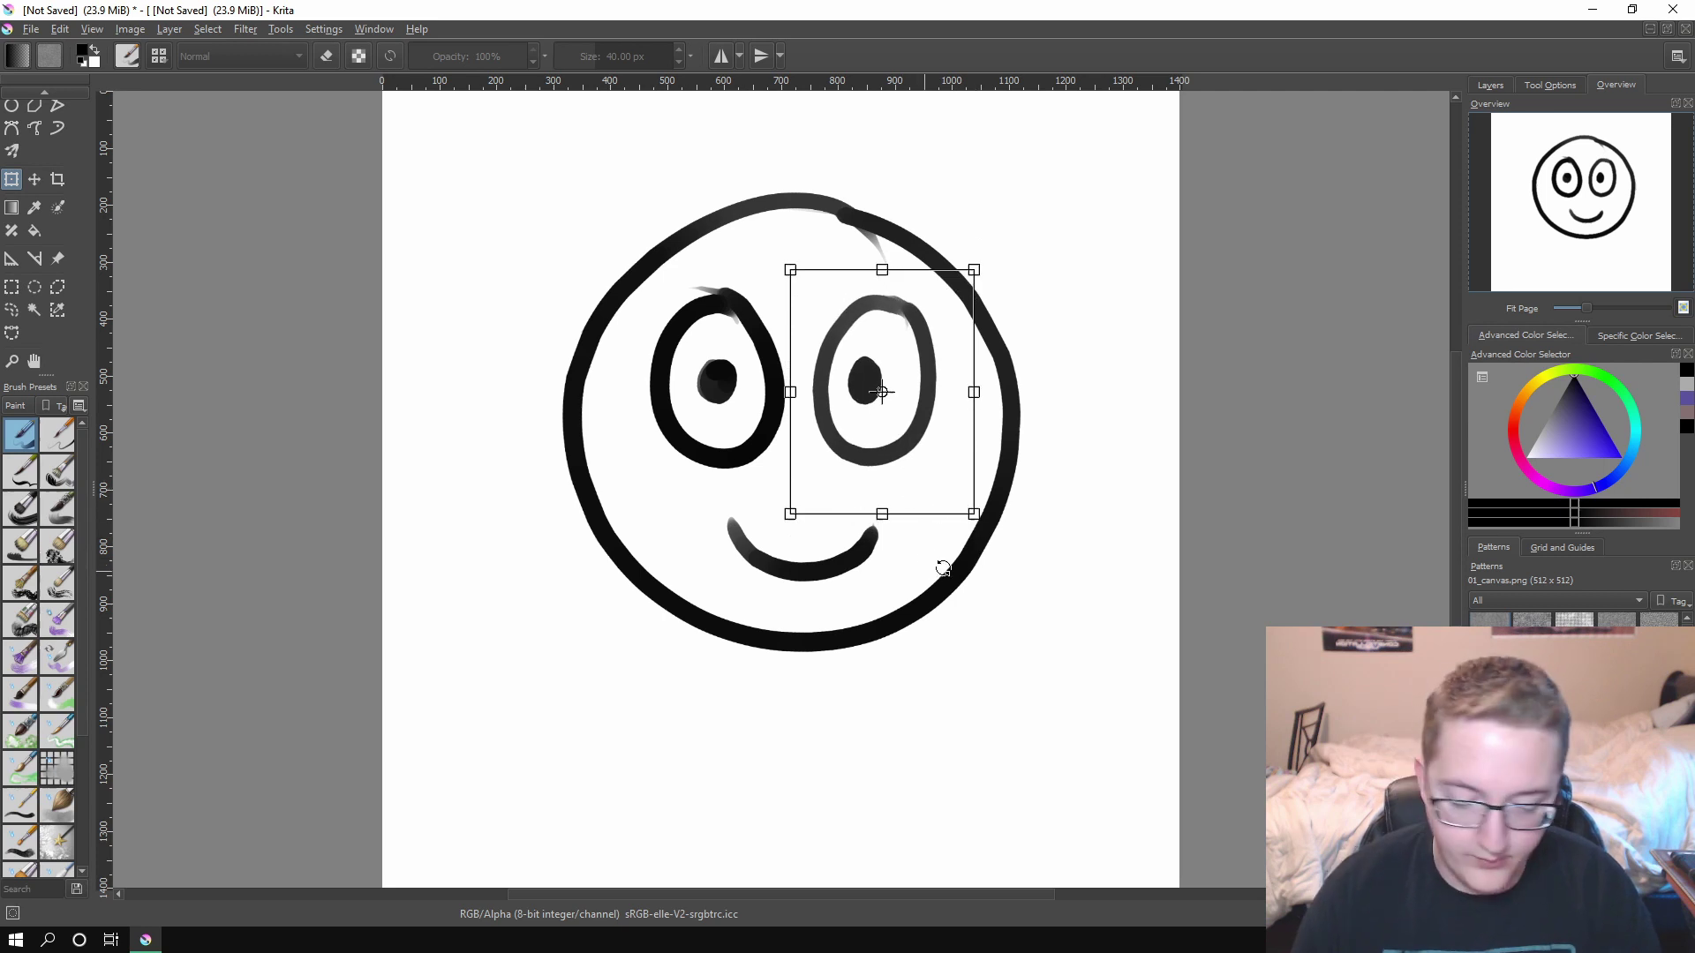
key(Return)
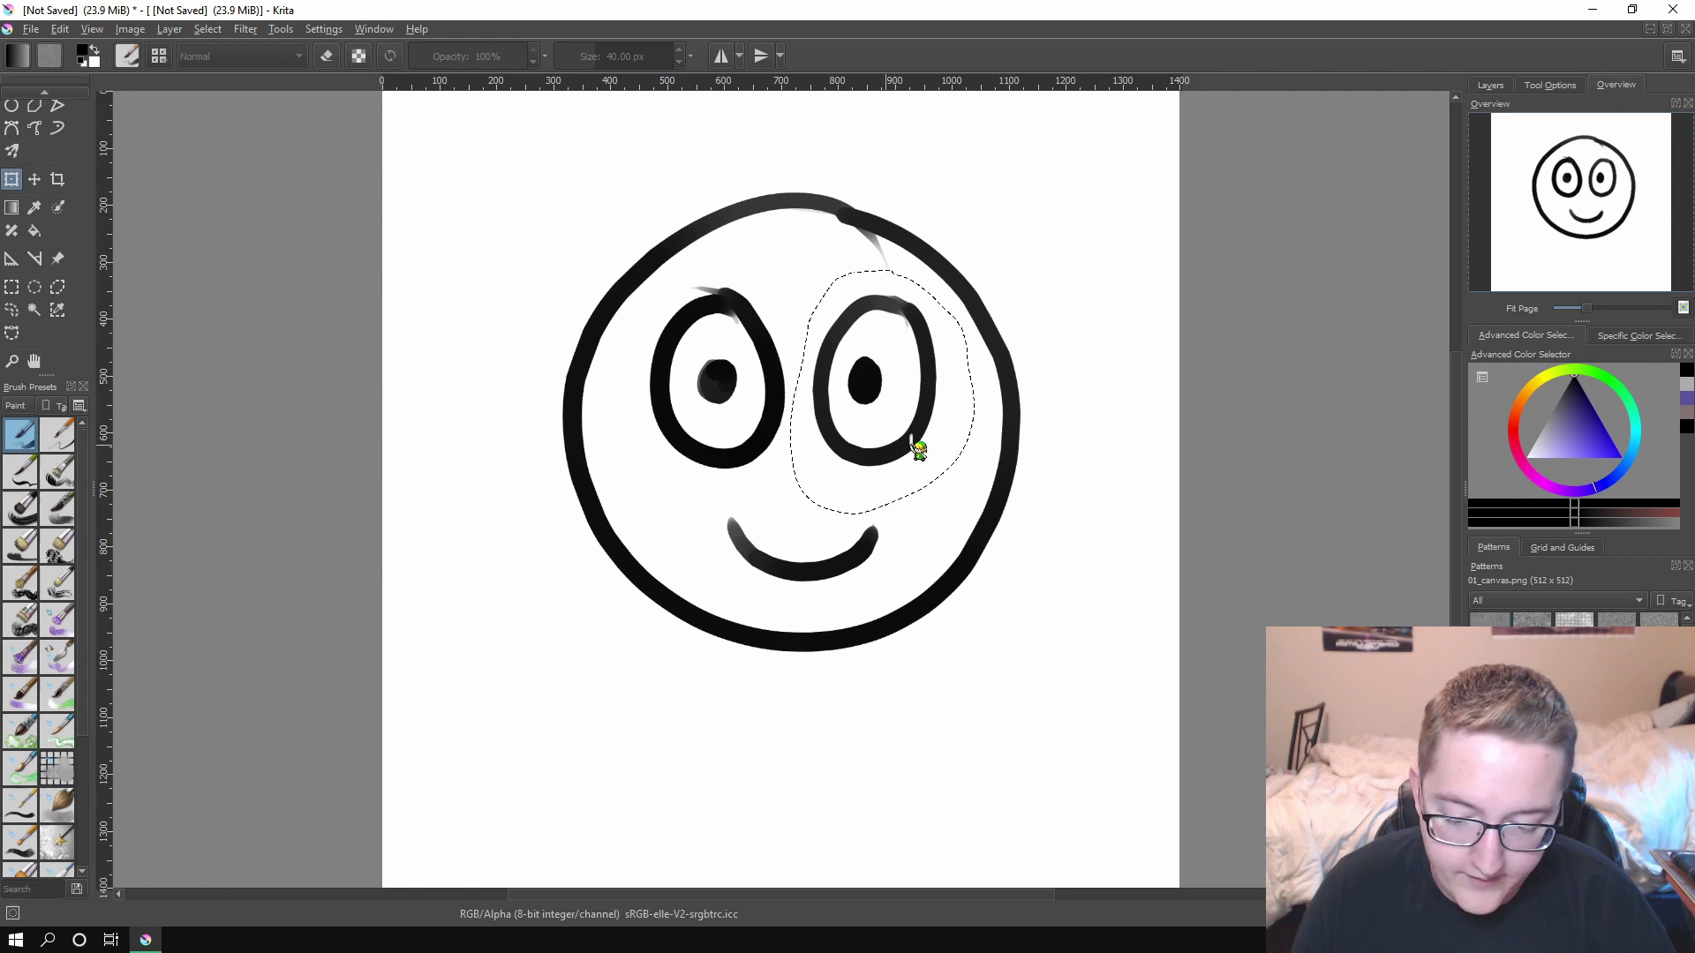
Step: Nudge the right eye up and right, slant it further, apply and deselect
click(910, 437)
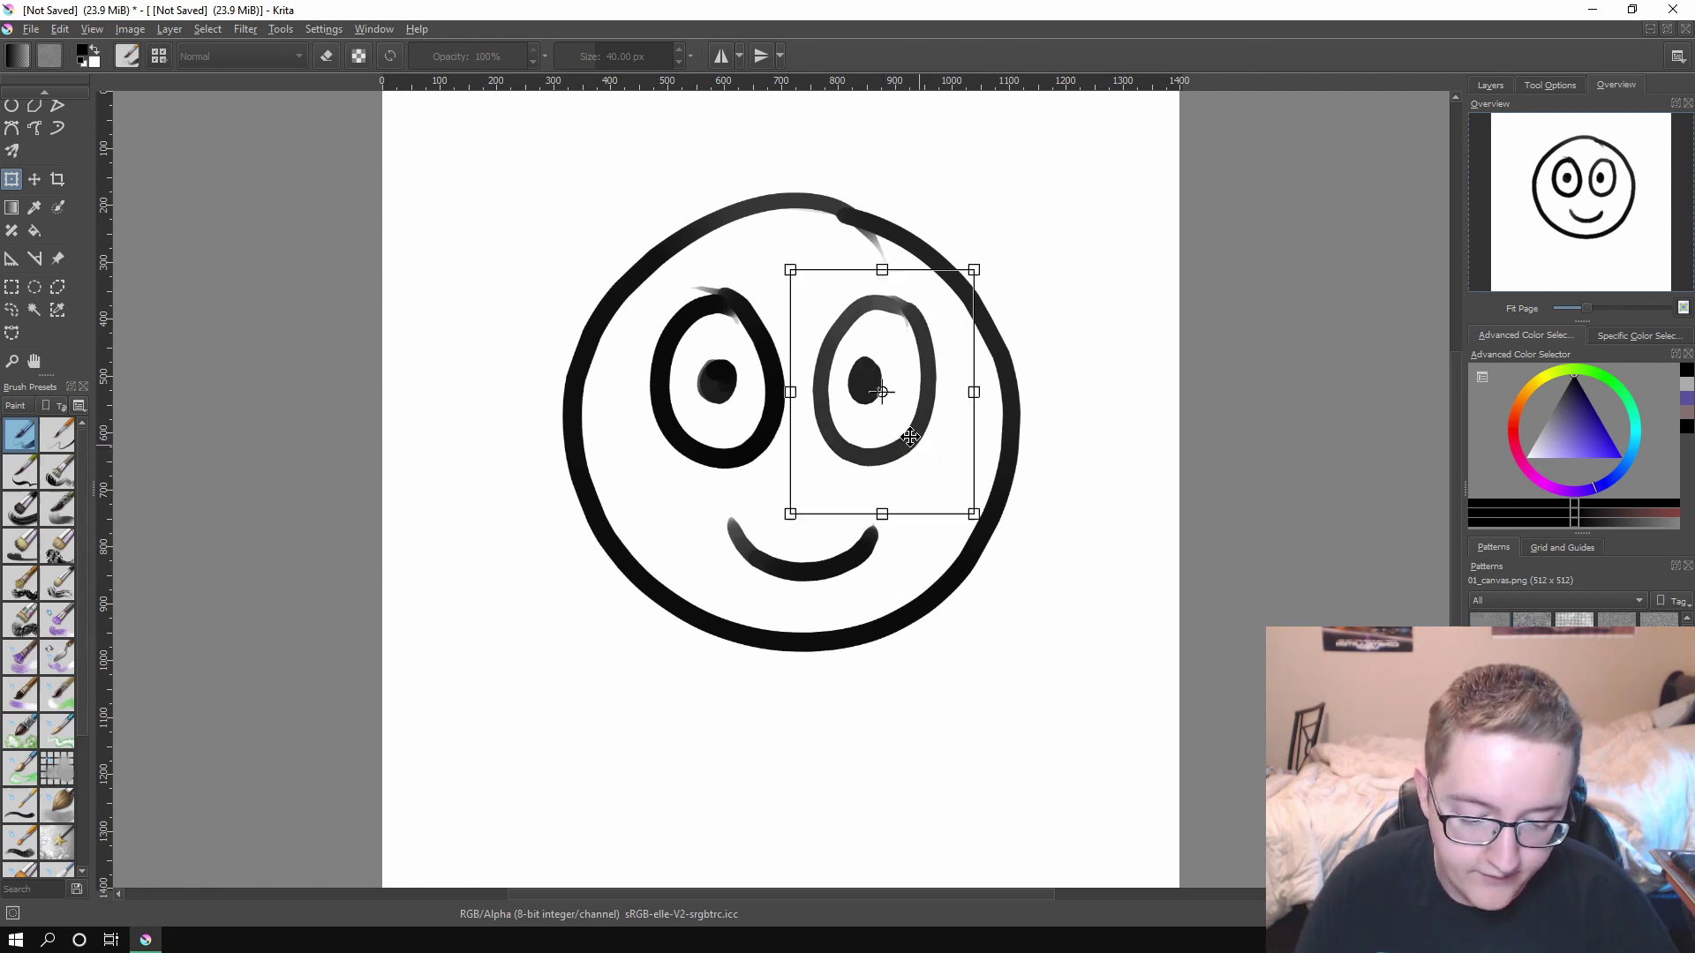
drag(910, 436, 914, 430)
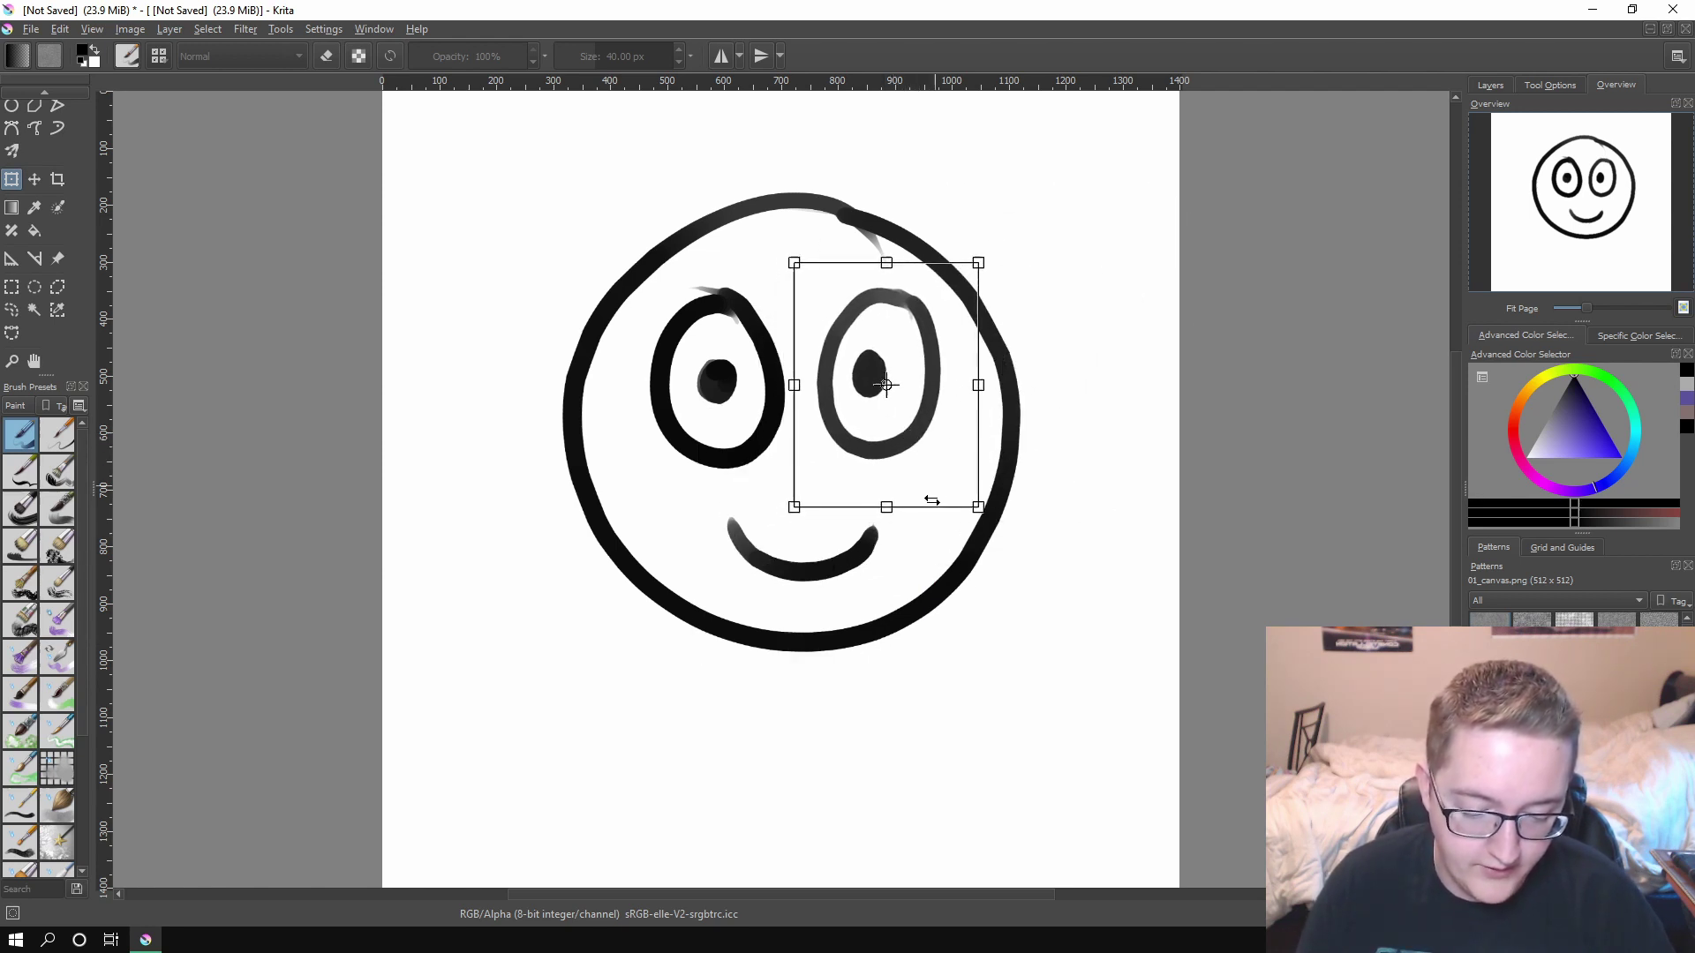
drag(910, 507, 919, 505)
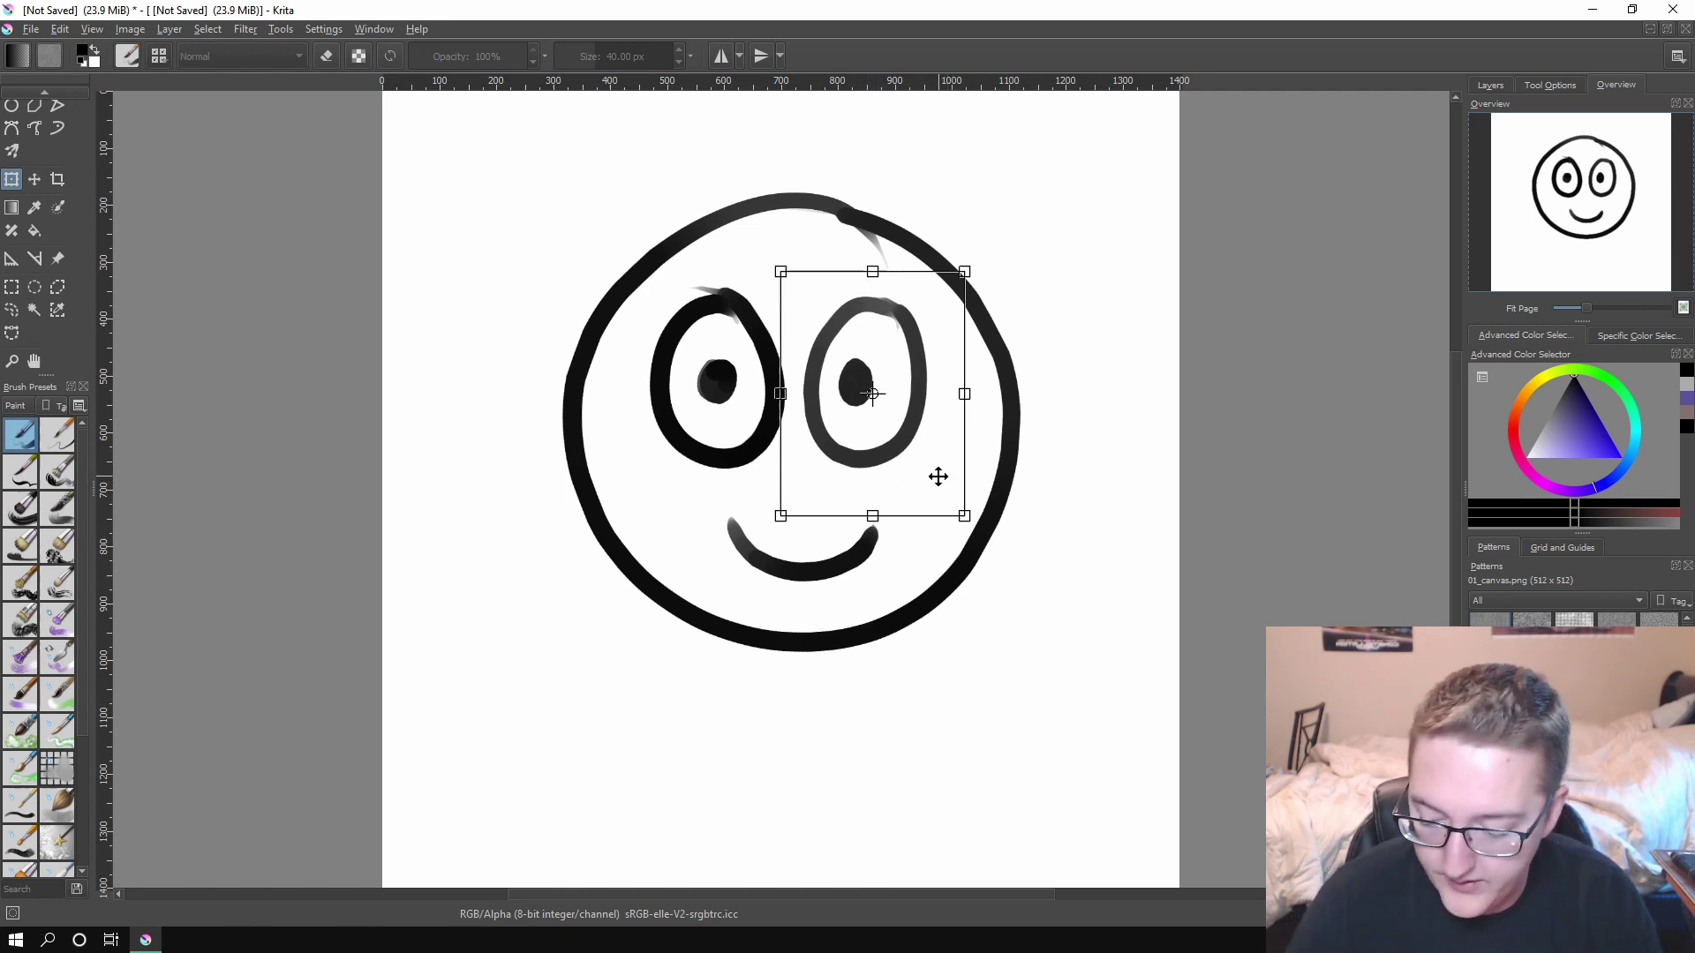
key(Return)
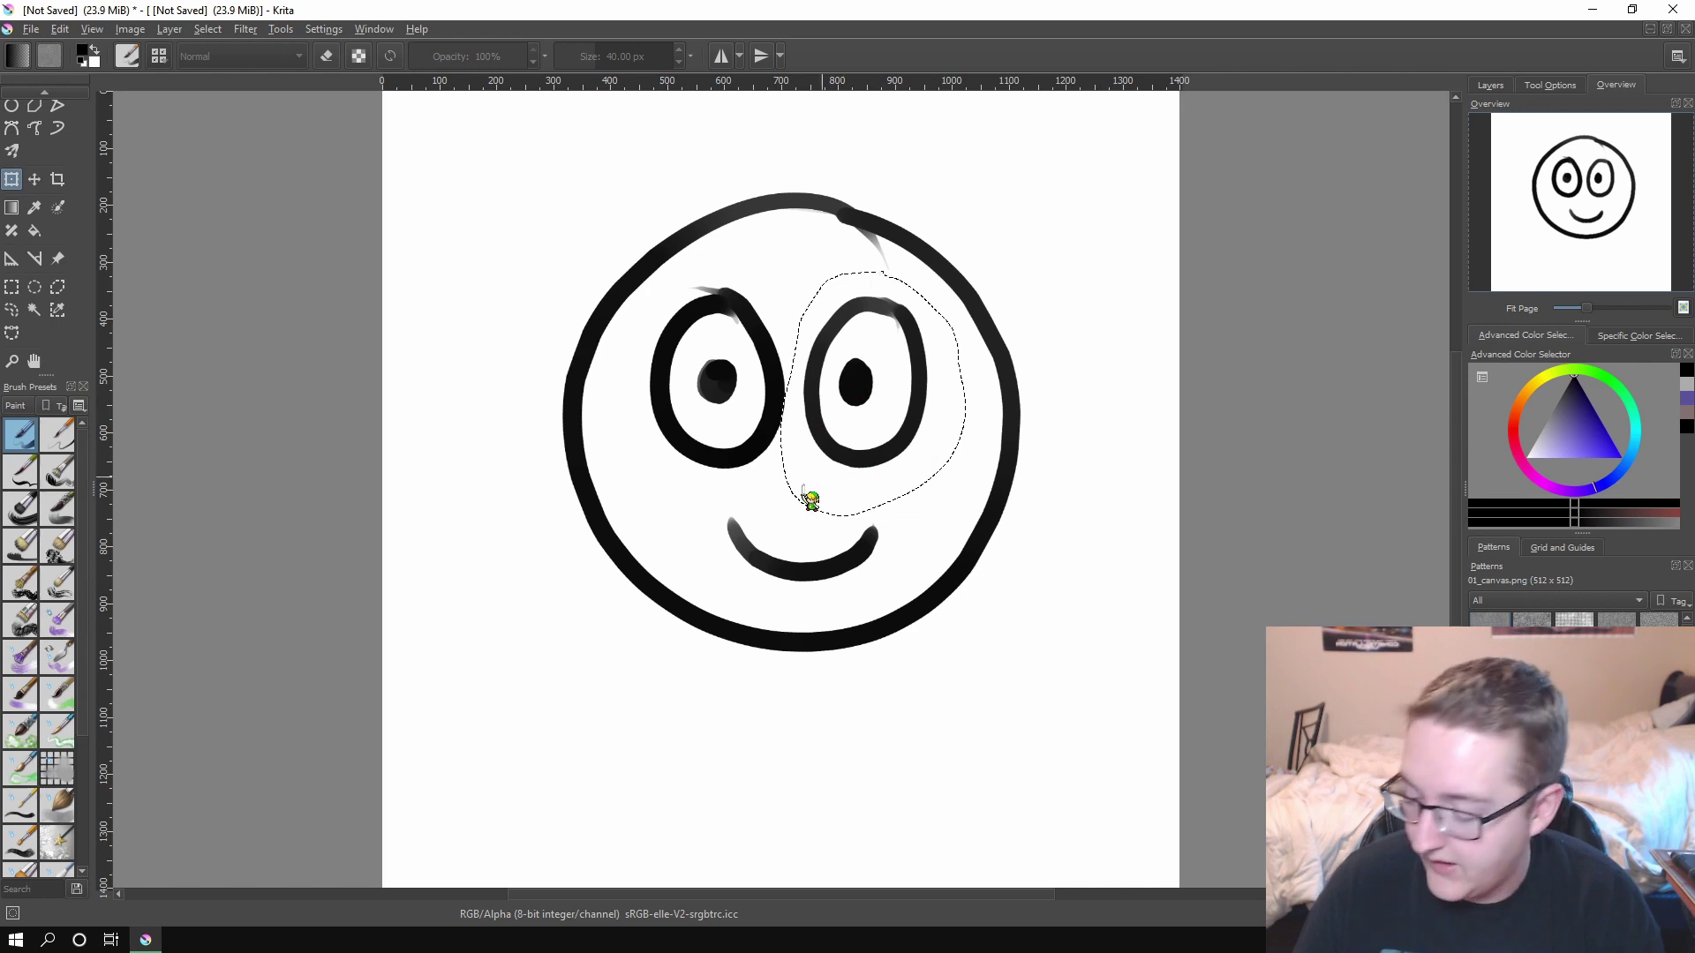
key(ctrl+shift+a)
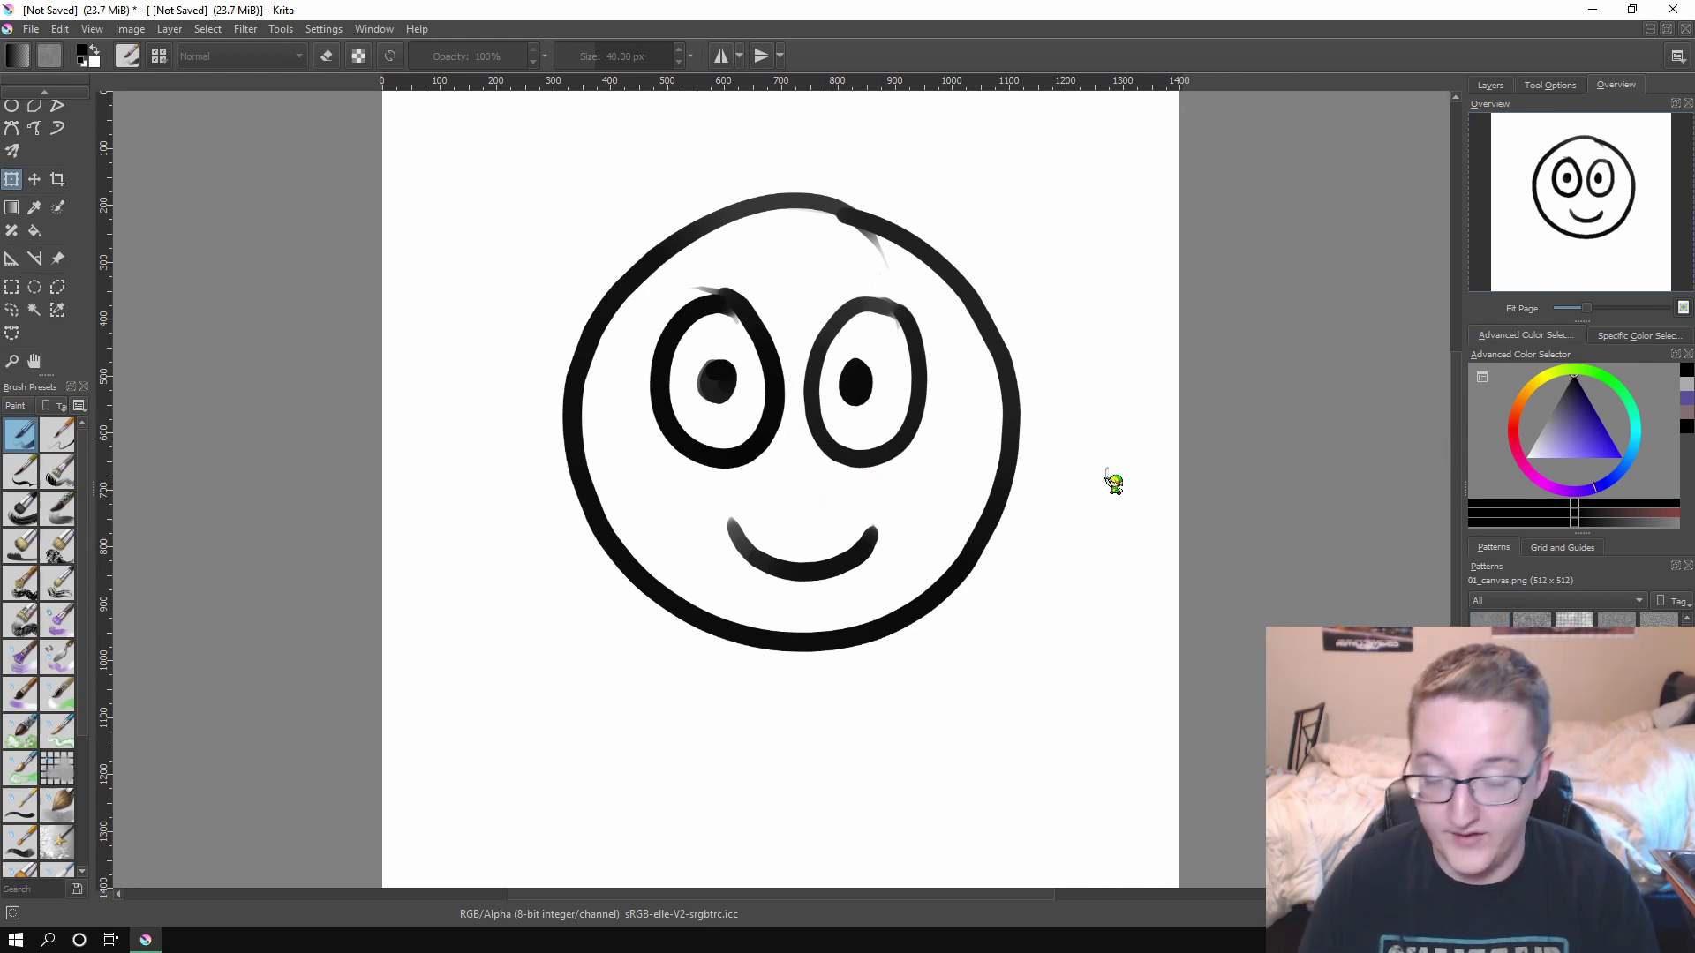
Step: Shift the right eye slightly up and right and apply the move
click(900, 452)
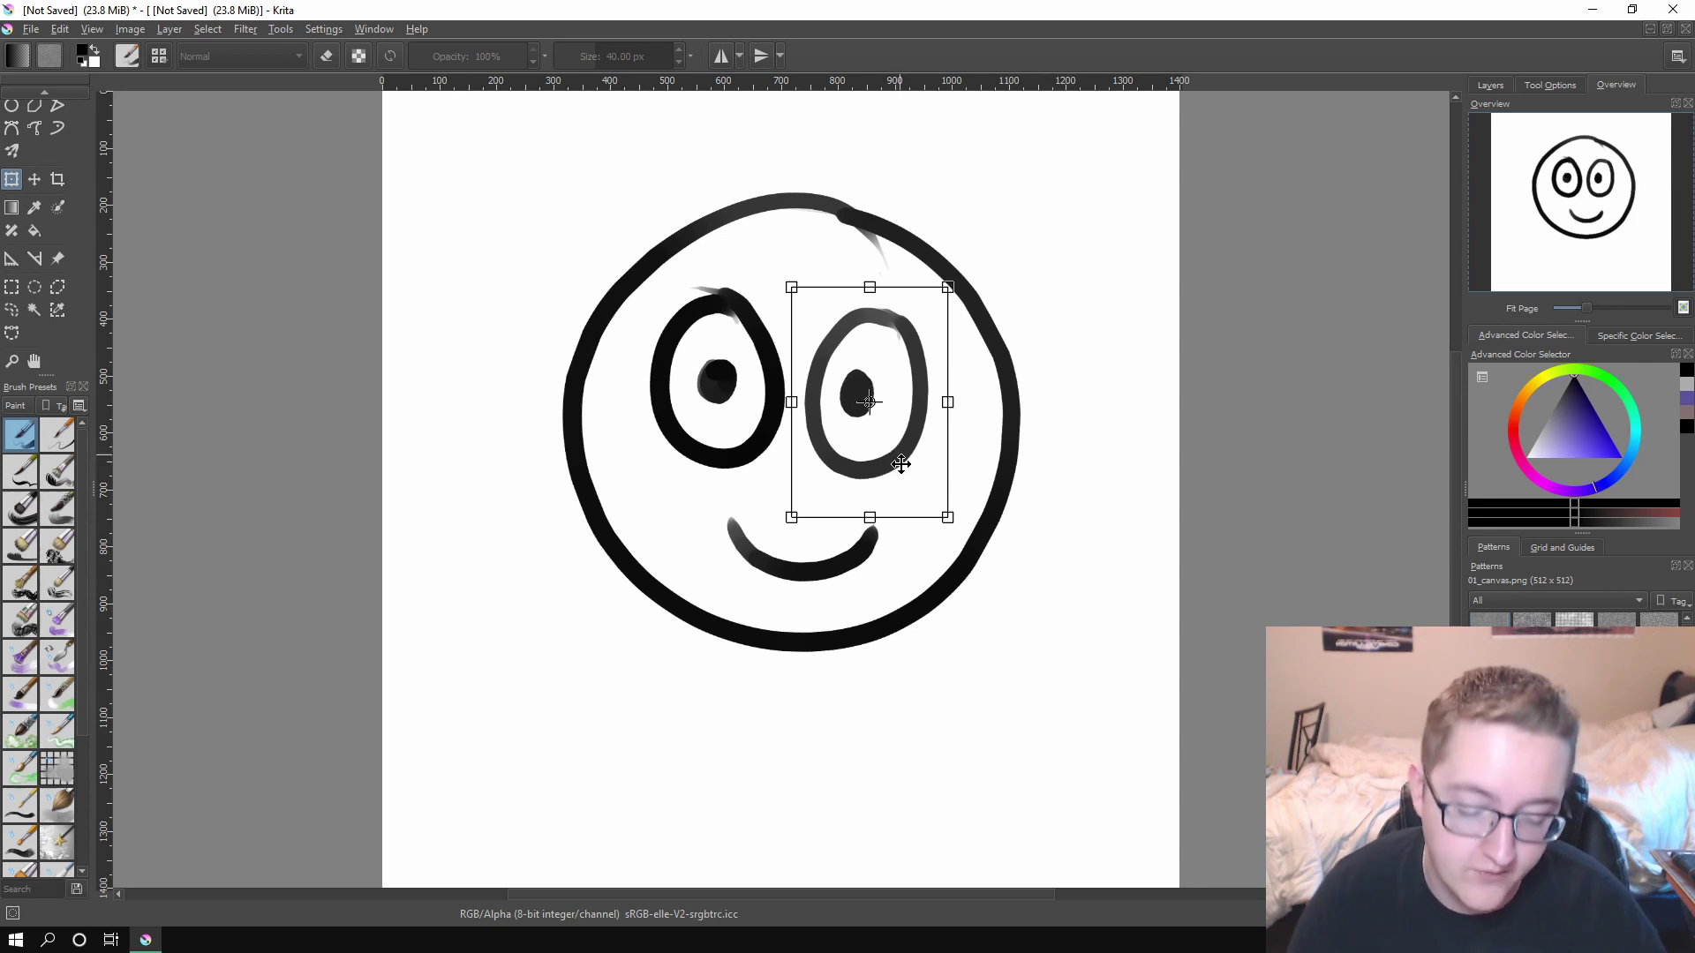
drag(900, 464, 993, 422)
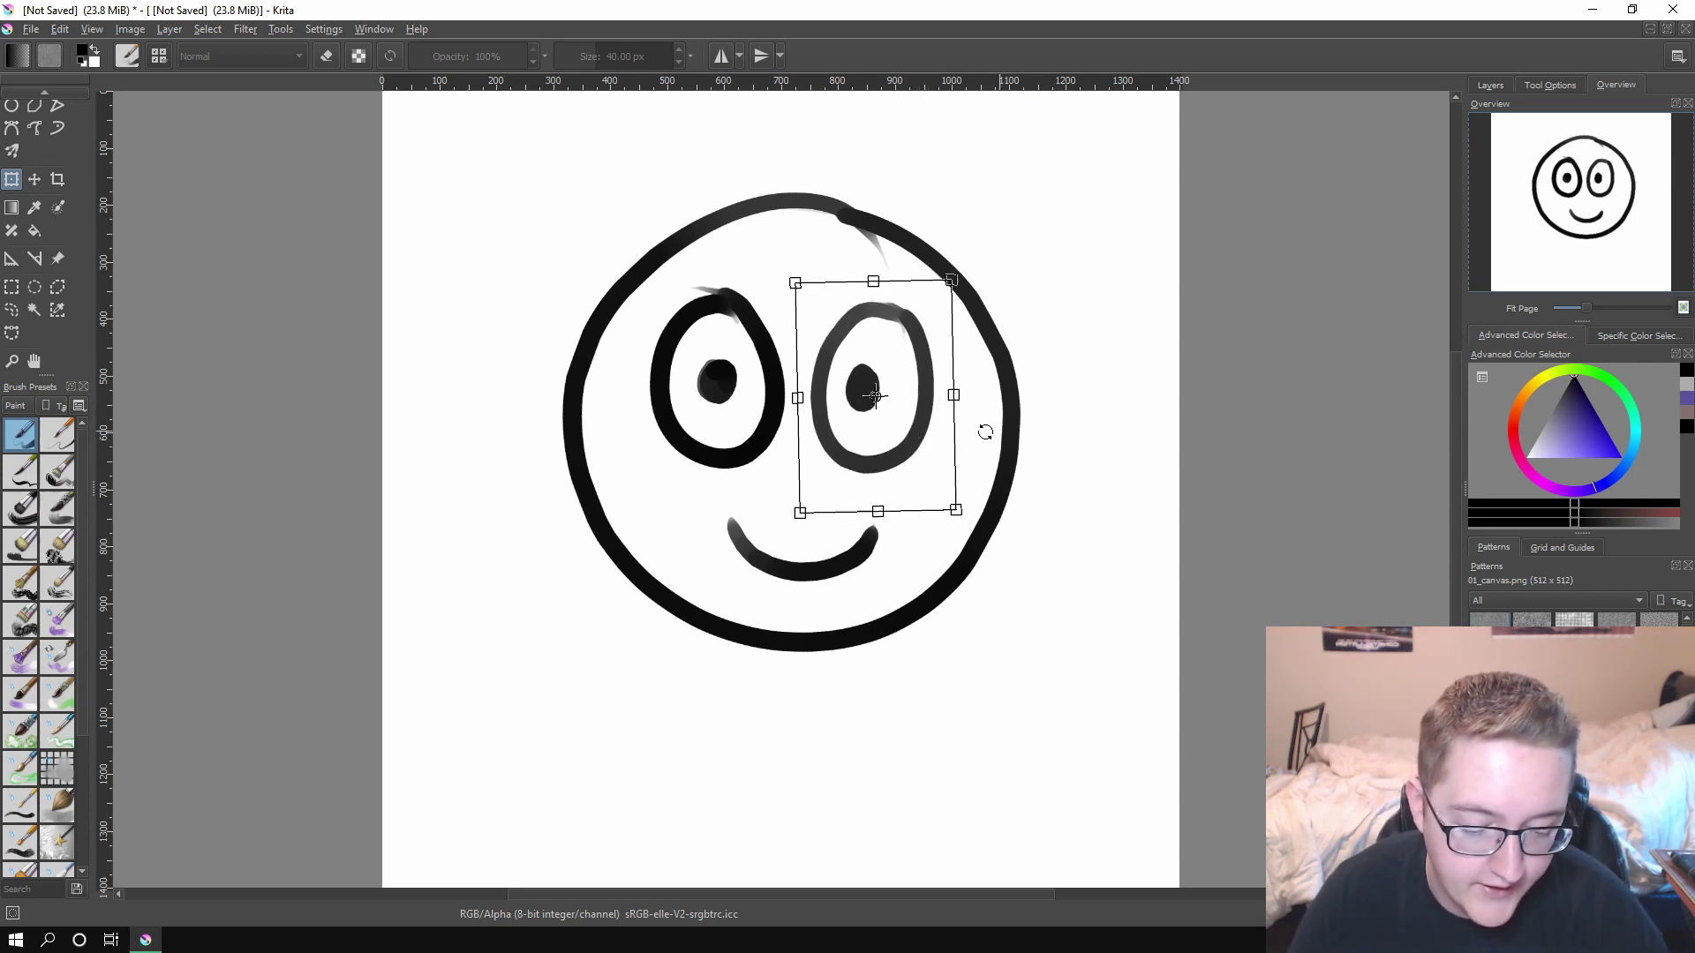
key(Return)
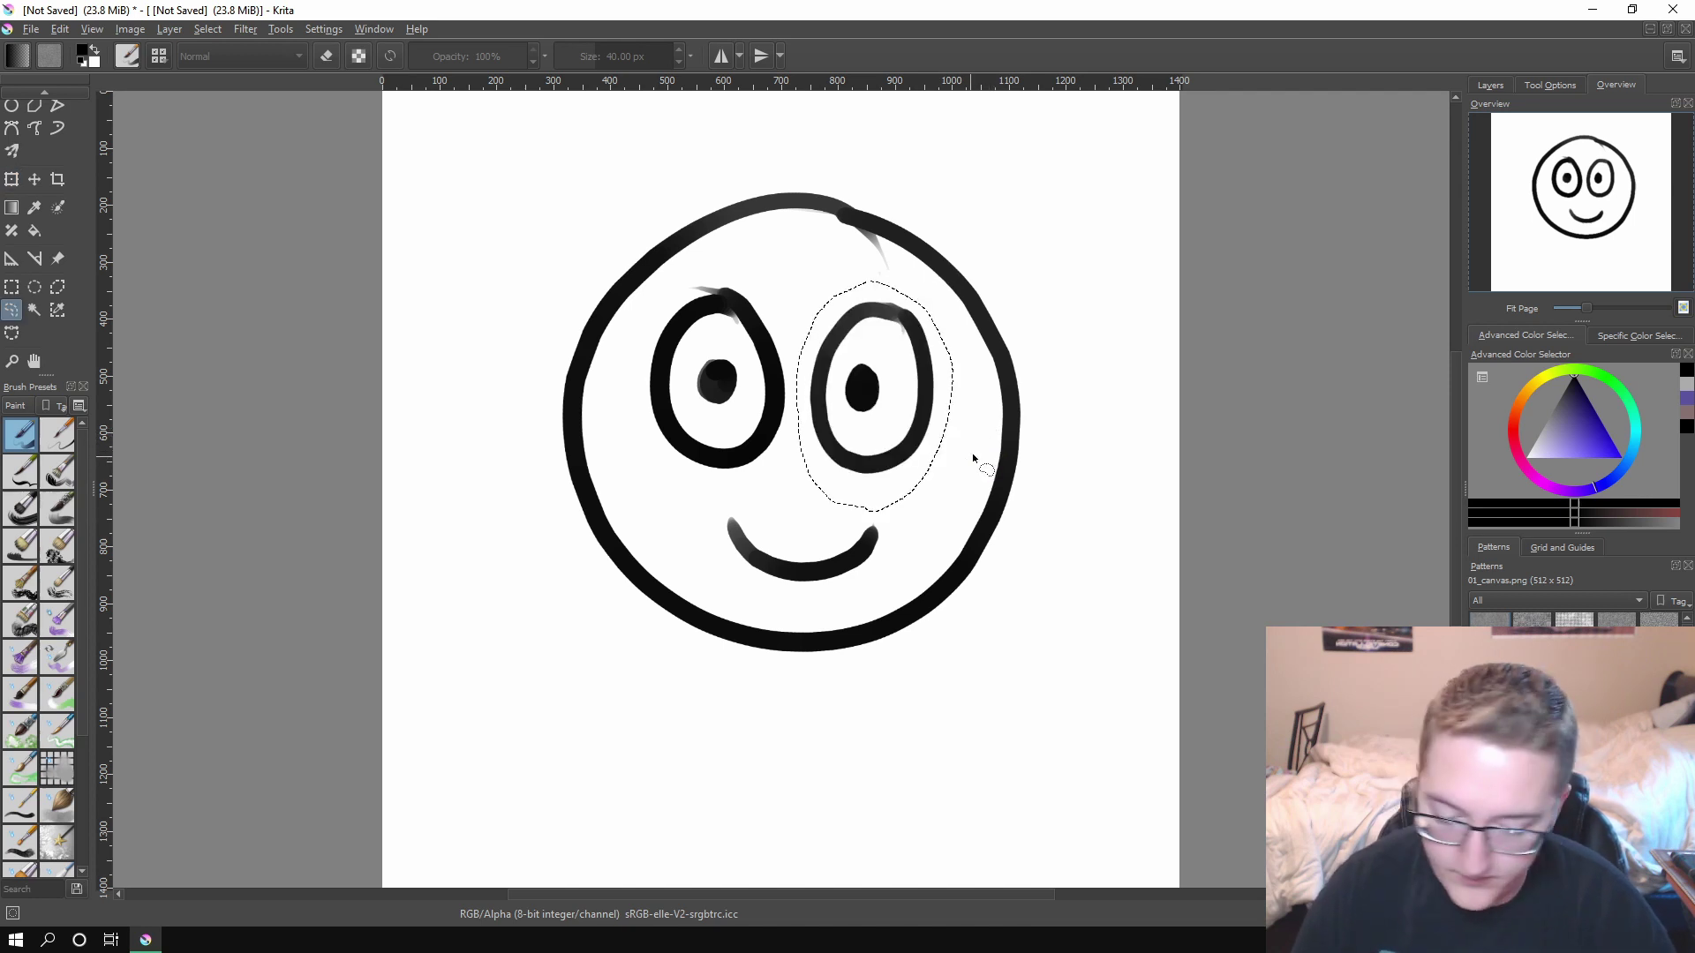
Step: Lasso the whole face and flatten it into a wide oval with a perspective transform
mouse_move(997, 199)
mouse_down()
mouse_move(921, 132)
mouse_move(572, 637)
mouse_move(1079, 319)
mouse_move(1064, 257)
mouse_up()
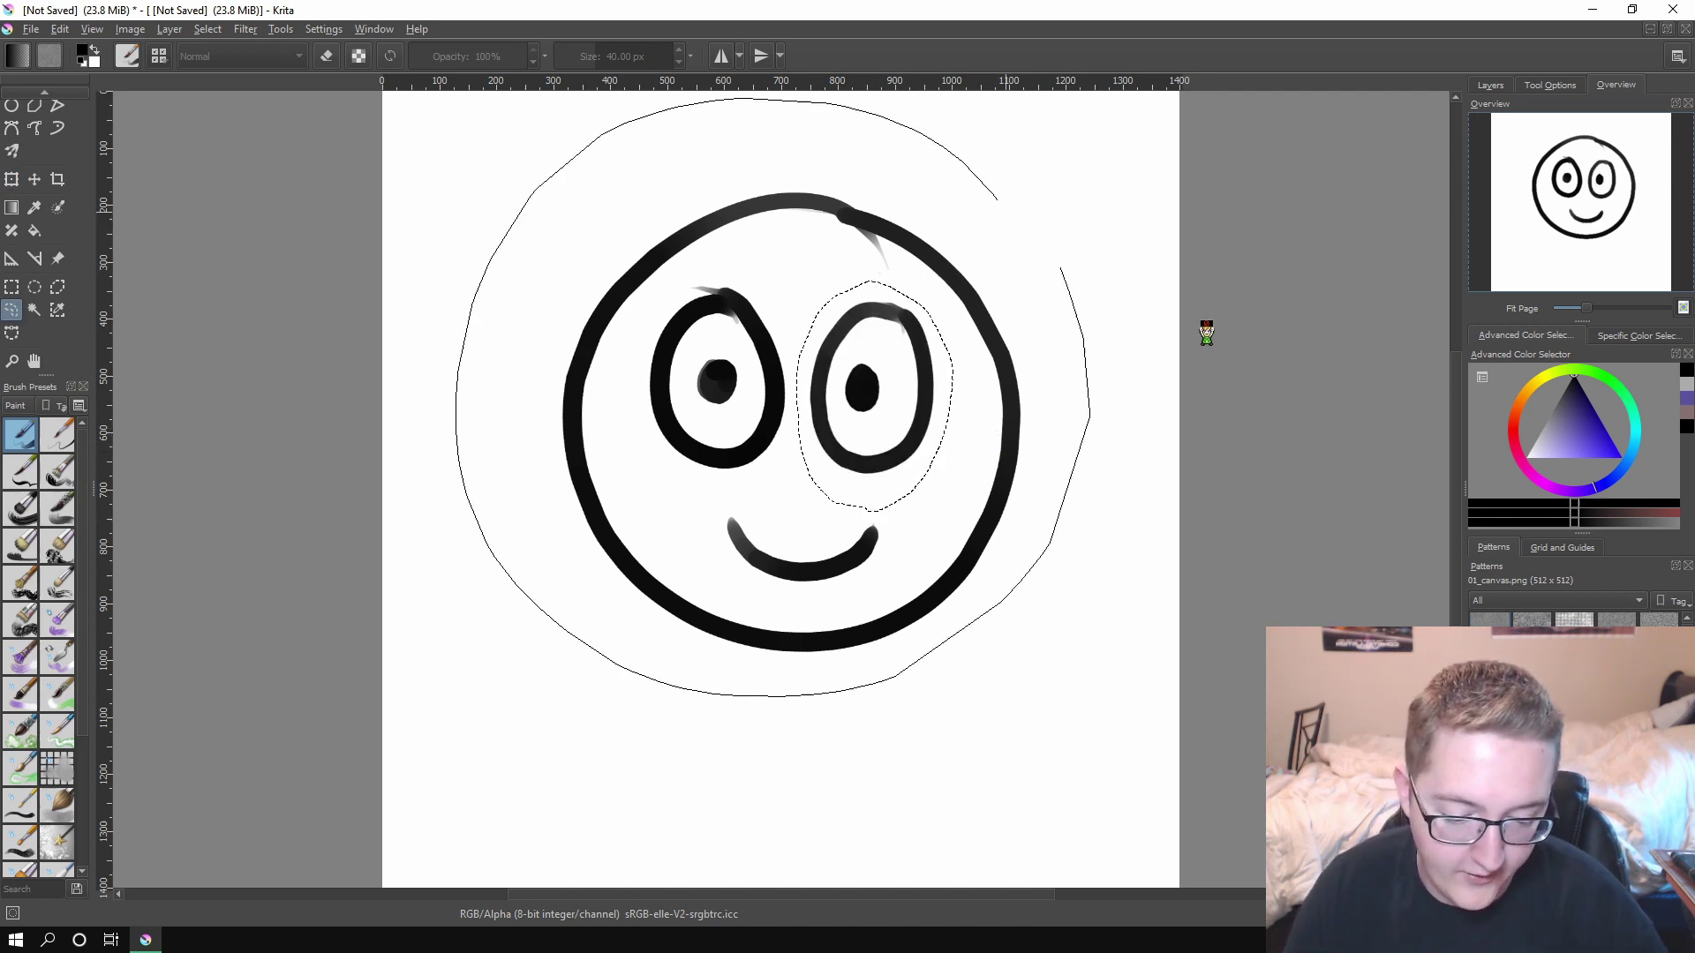
key(ctrl+t)
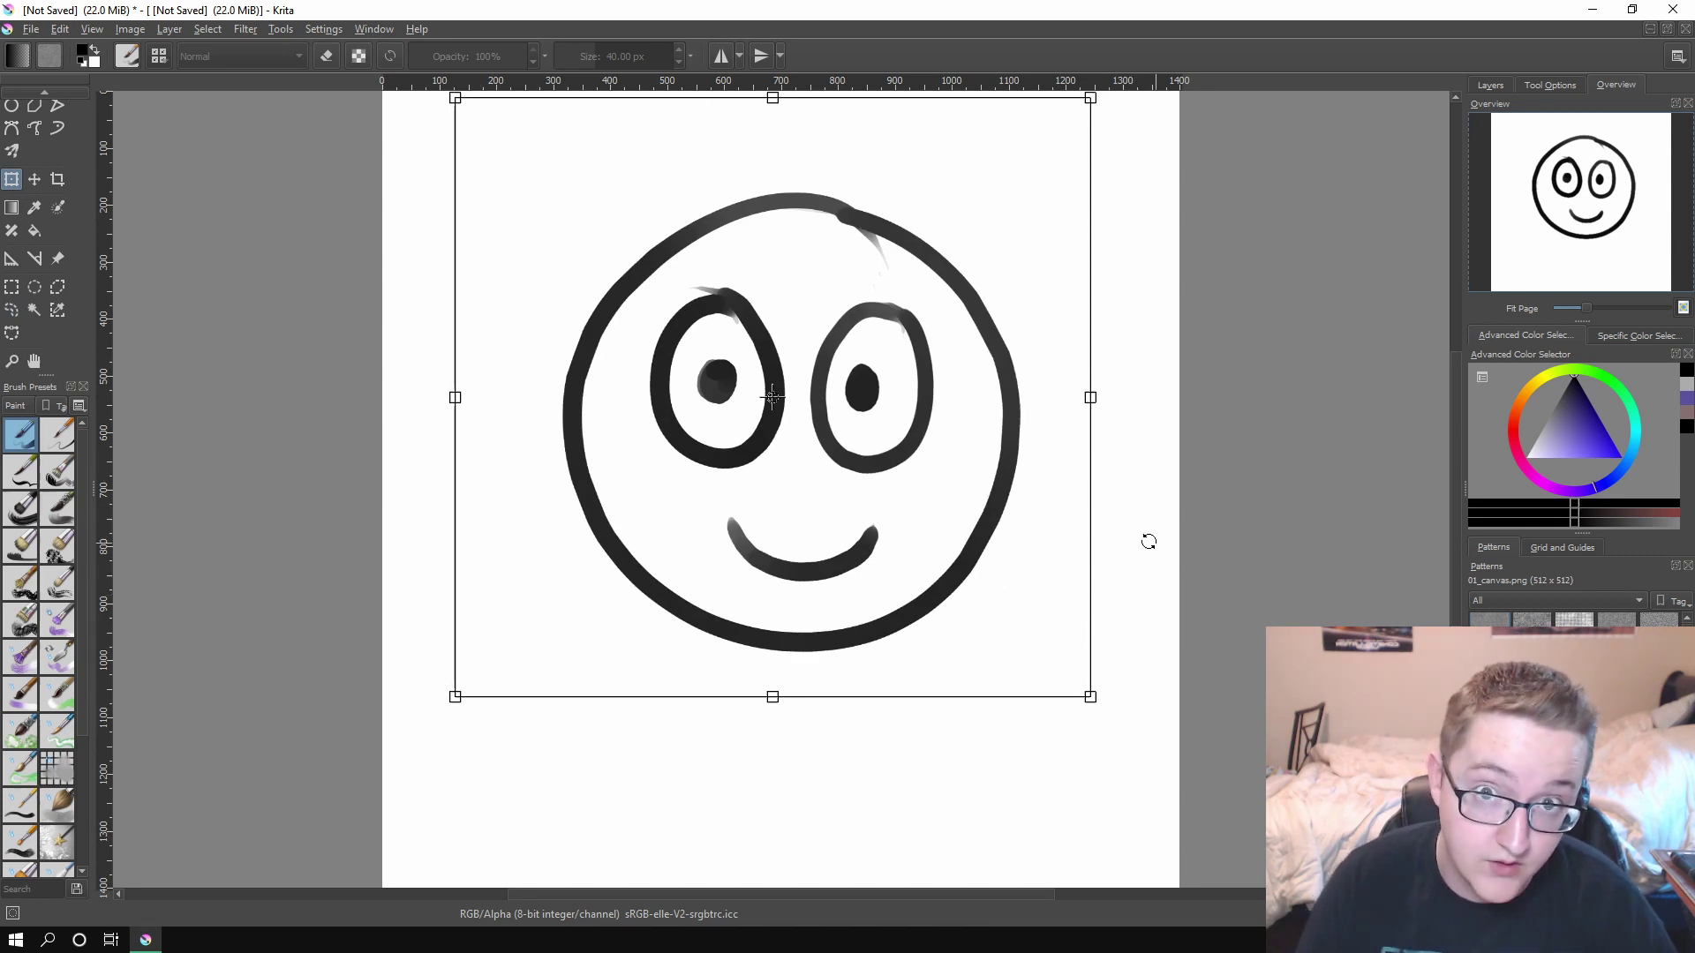
drag(1146, 590, 1200, 440)
key(Escape)
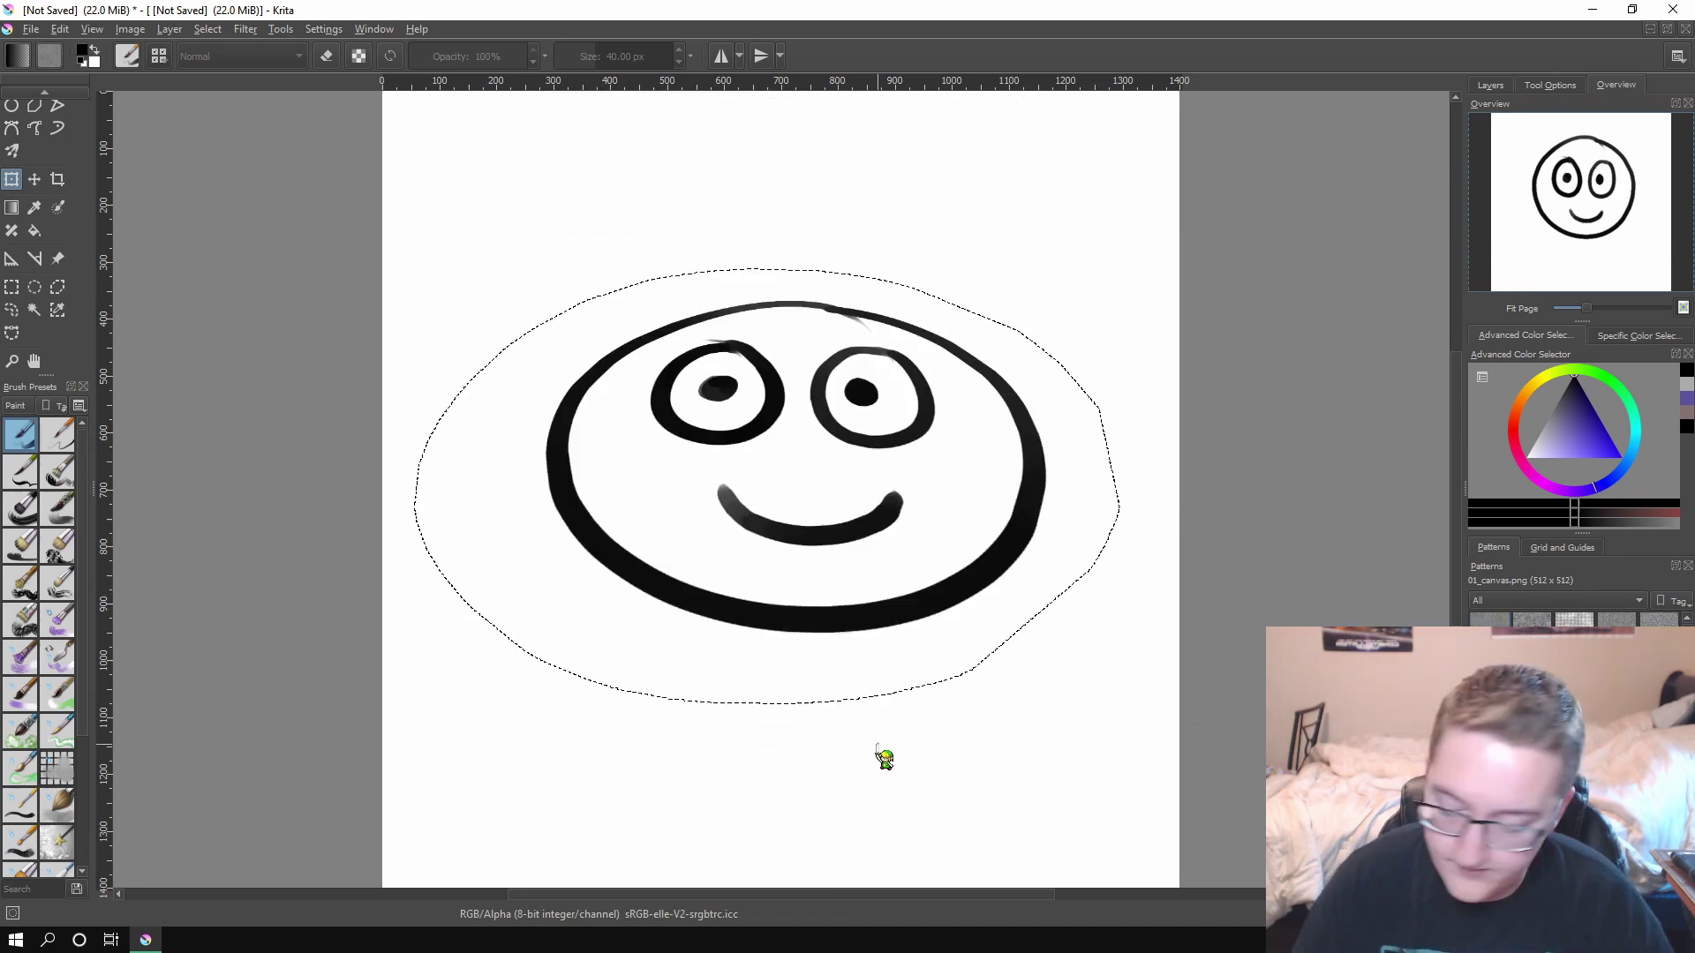
Step: Deselect, paint two legs below the face with the brush, then undo them
key(b)
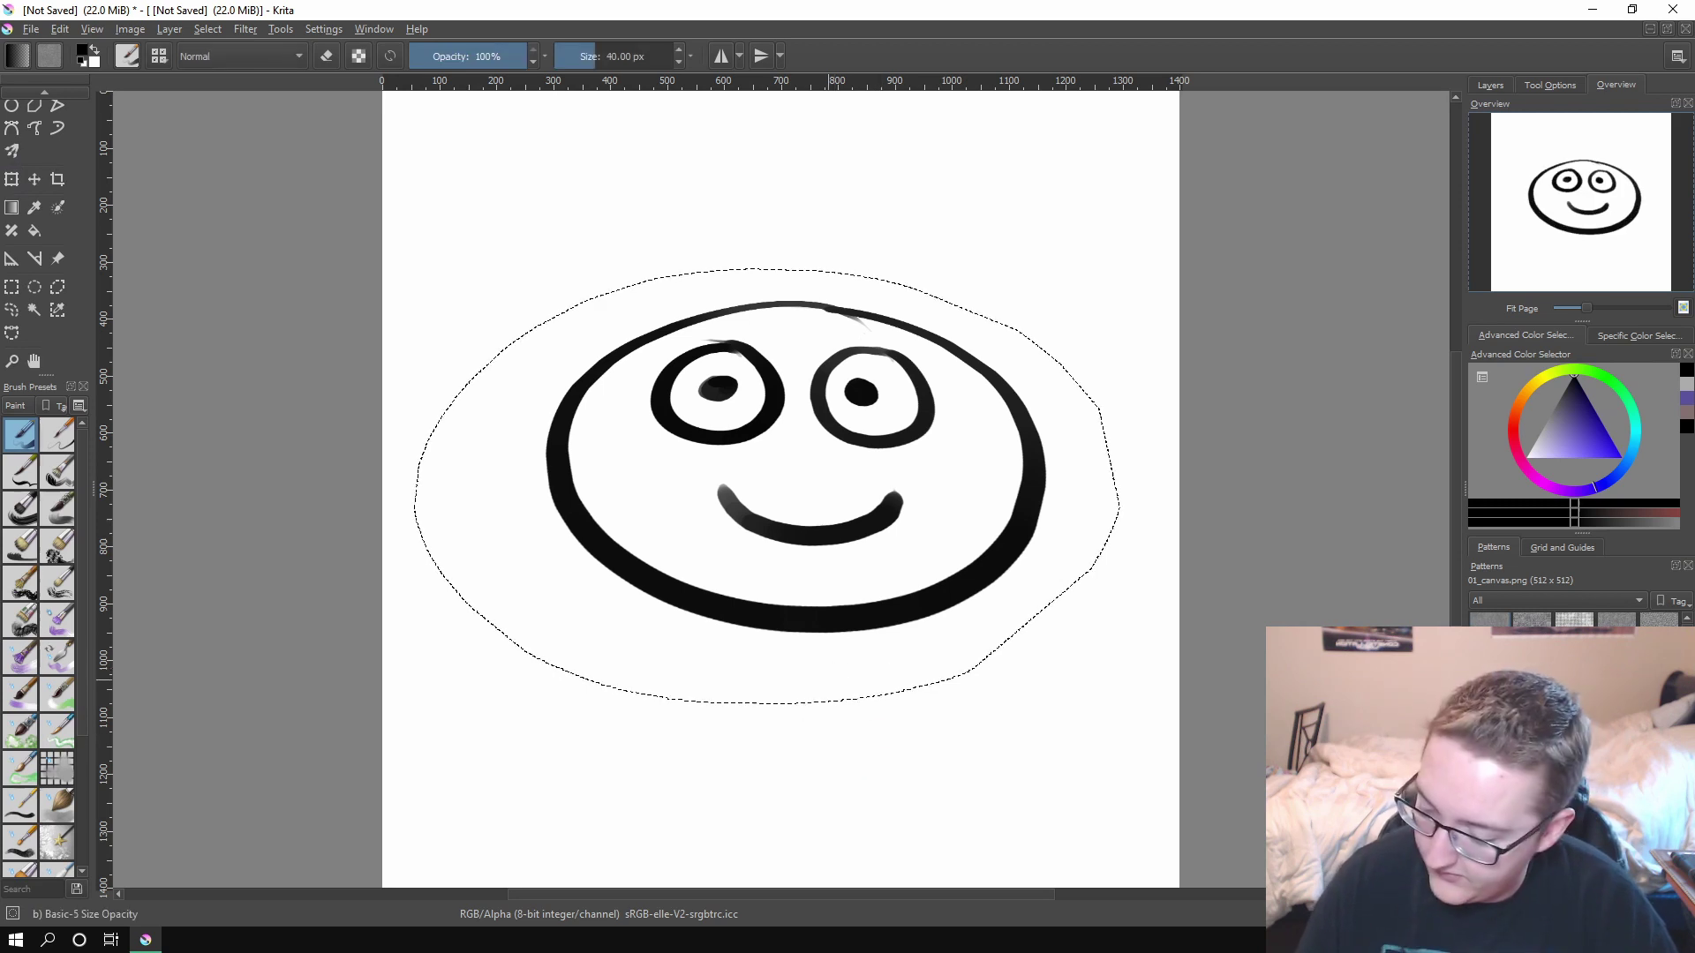
key(ctrl+shift+a)
drag(748, 625, 726, 706)
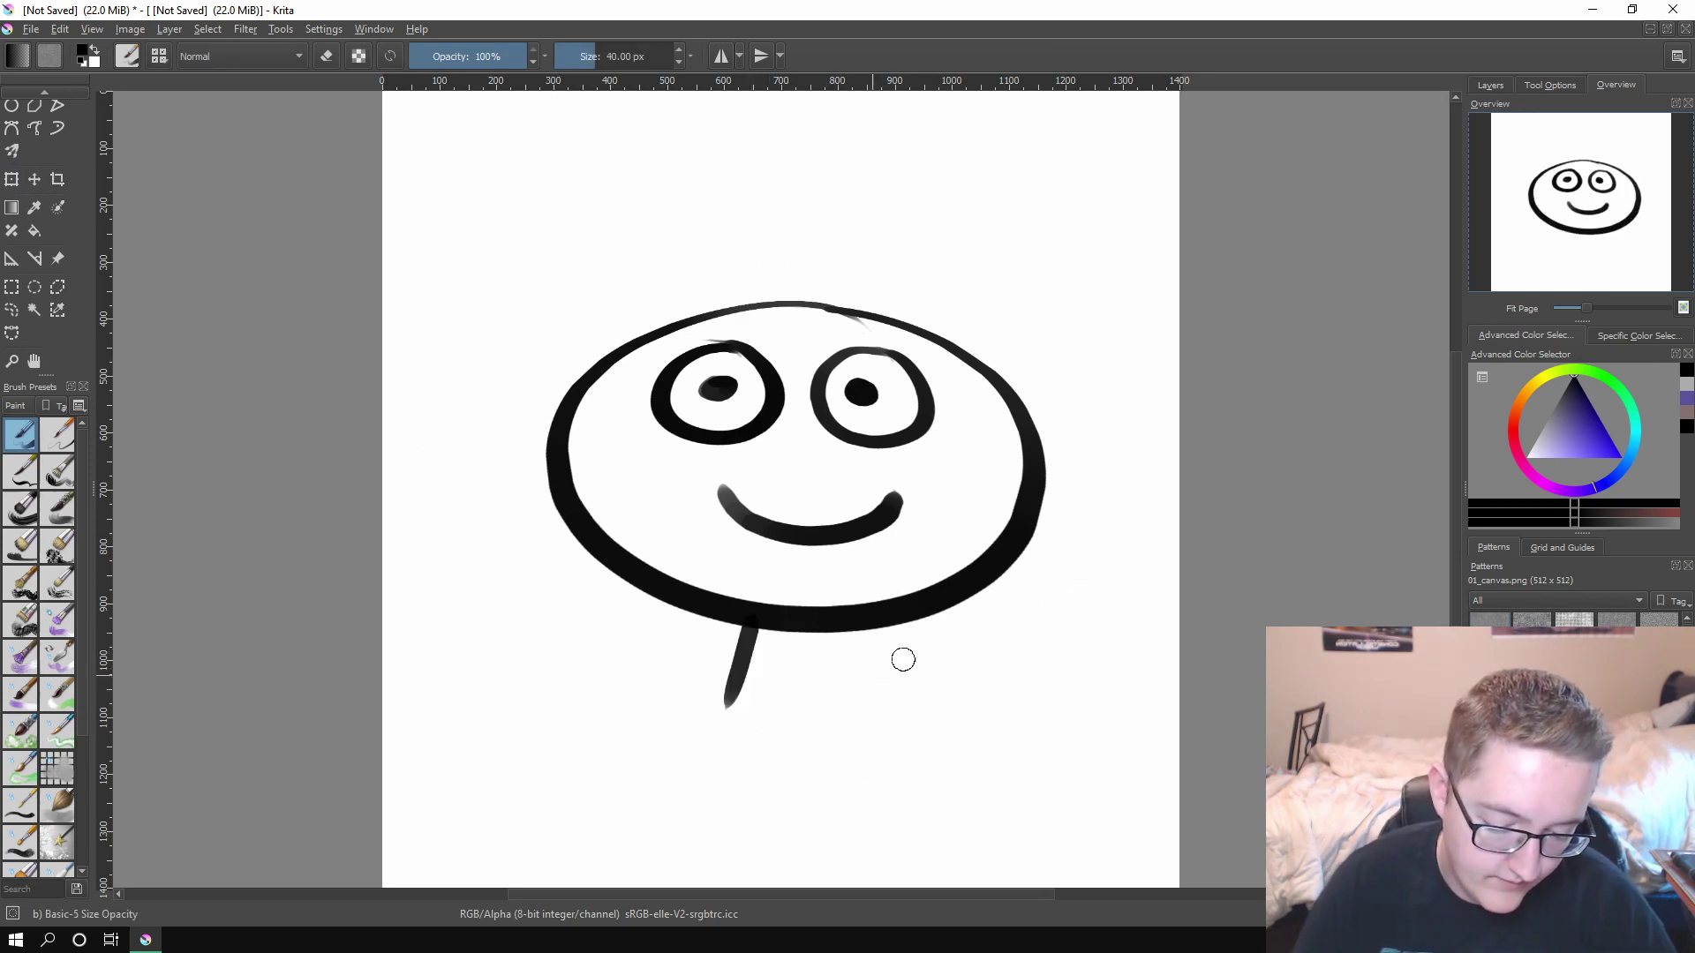
drag(916, 624, 975, 734)
key(ctrl+z)
drag(887, 628, 977, 883)
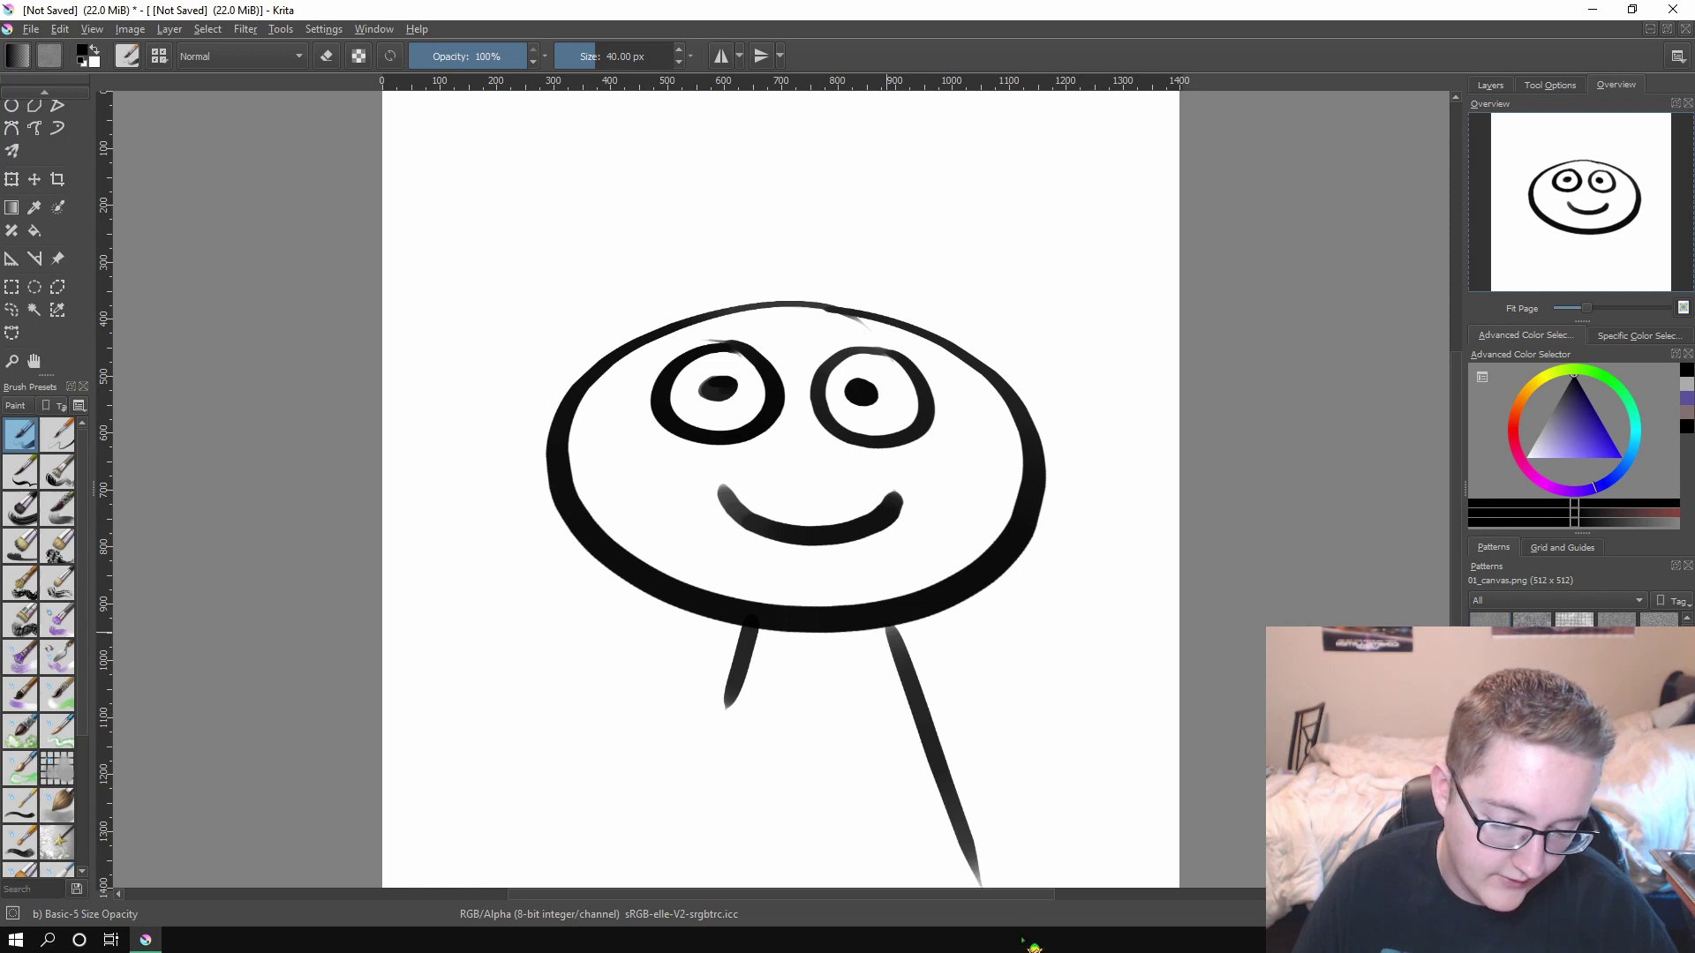
drag(748, 629, 706, 861)
key(ctrl+z)
drag(745, 631, 669, 887)
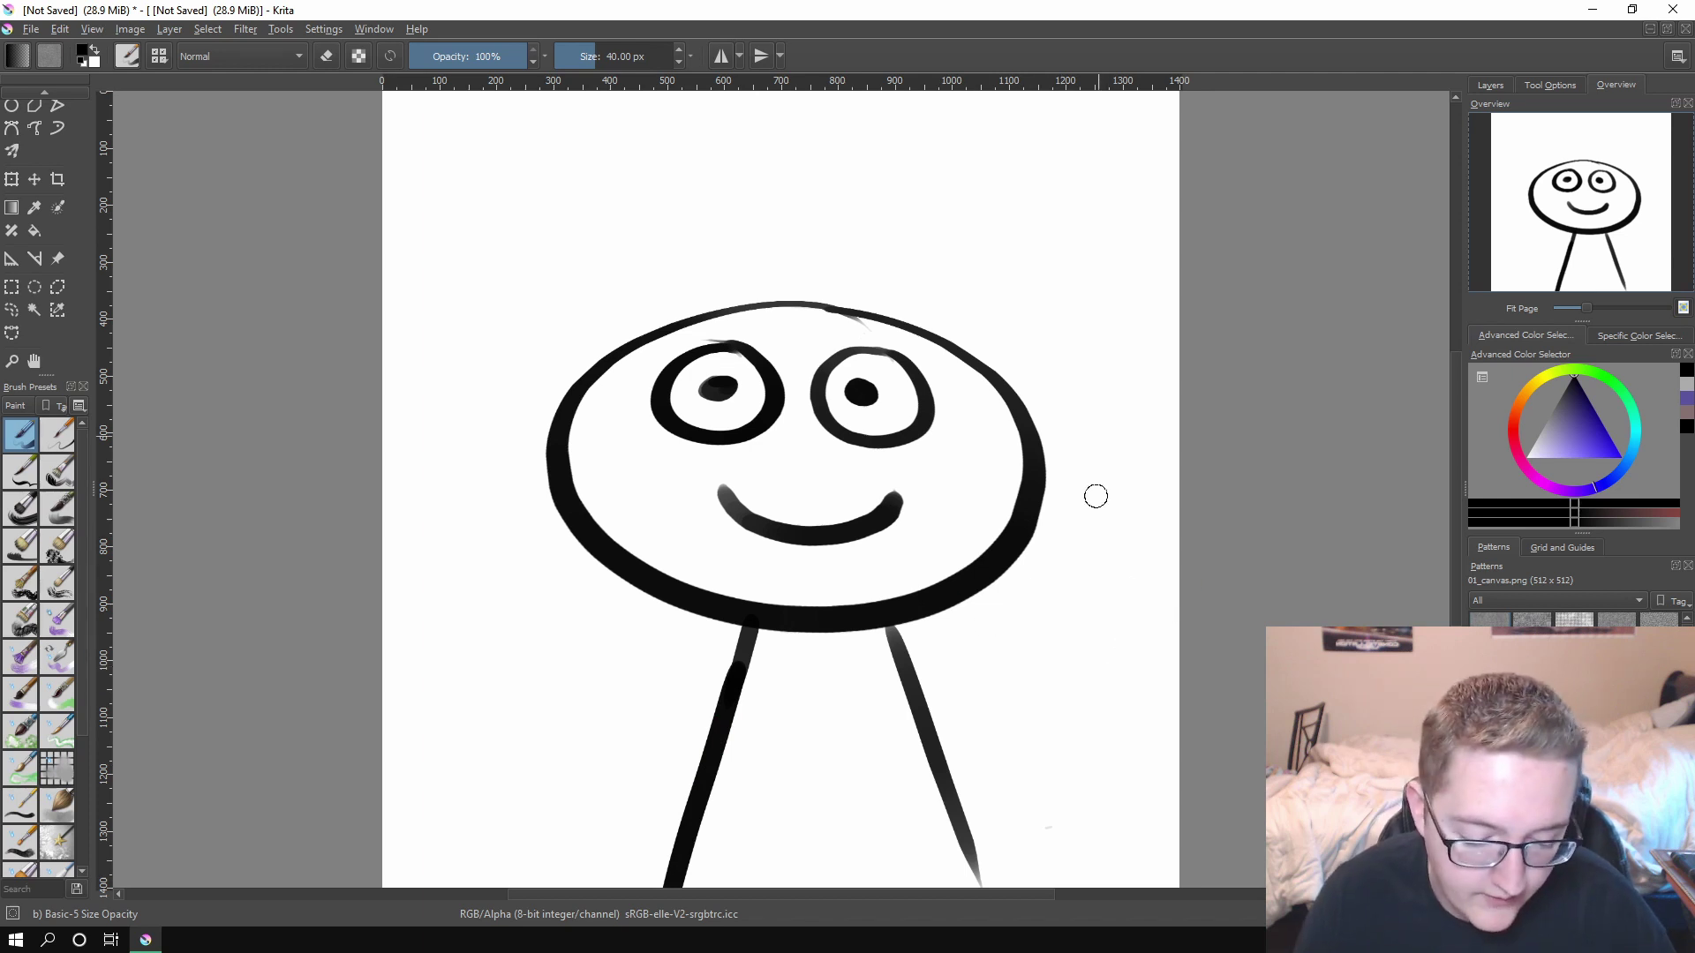
key(ctrl+z)
key(ctrl+z)
key(ctrl+z)
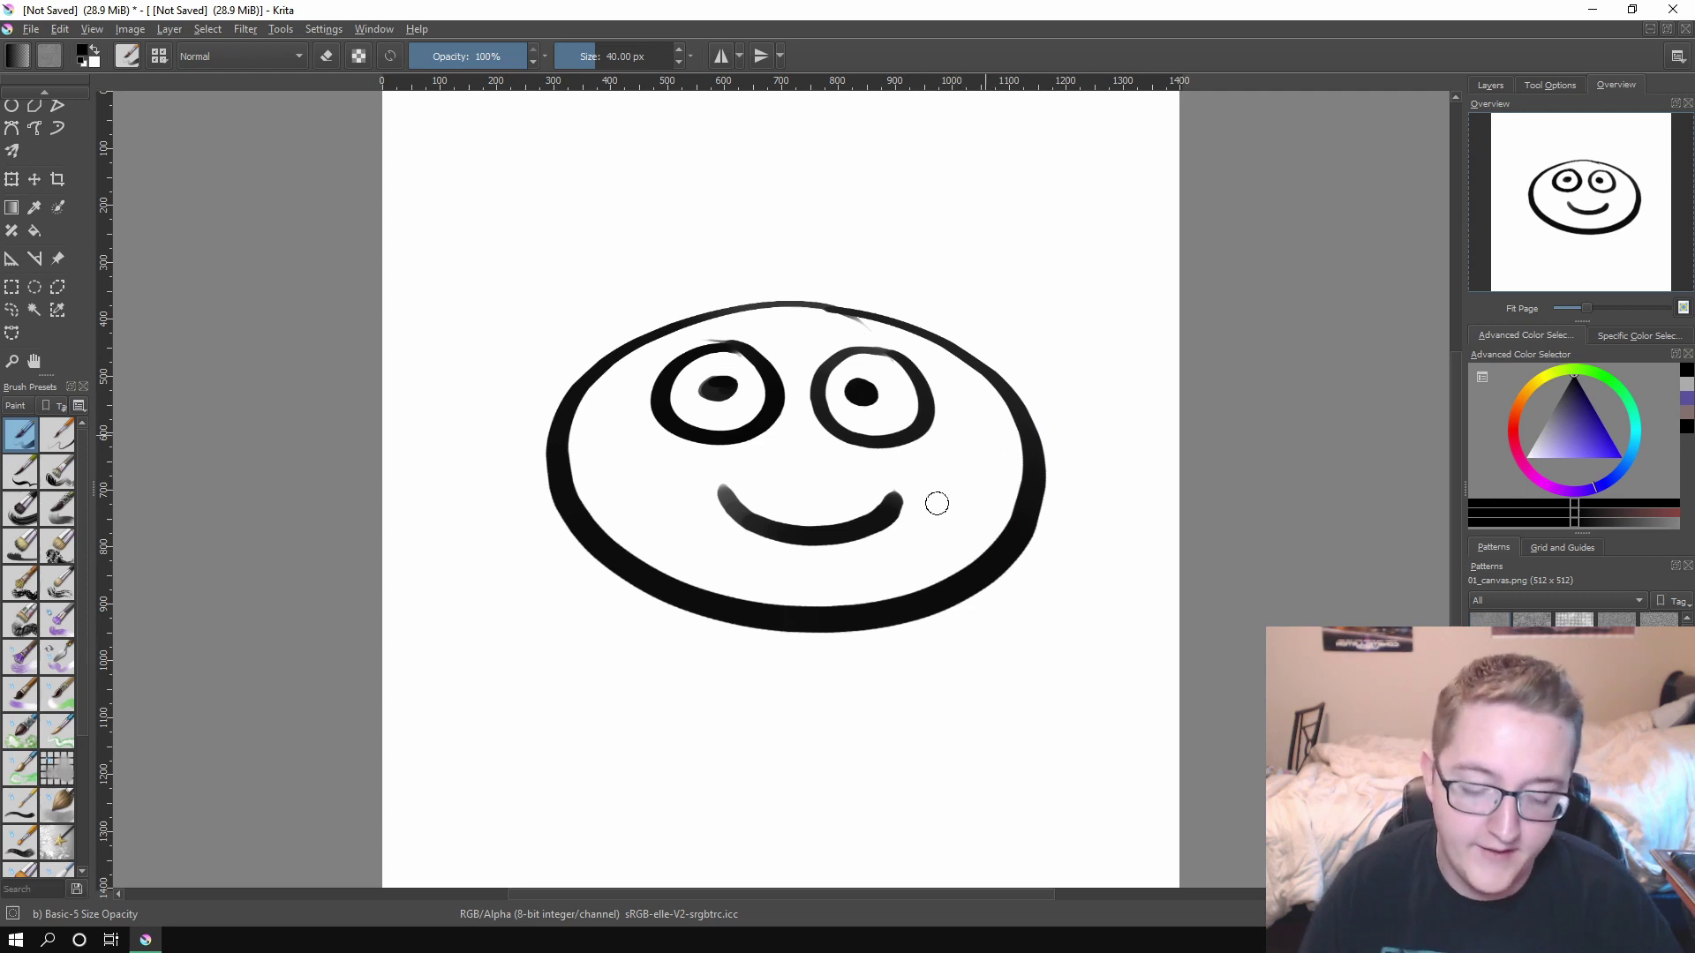
Step: Pan around the smiley drawing and zoom in close on the right eye
mouse_move(961, 516)
mouse_down()
mouse_move(988, 474)
mouse_move(1179, 497)
mouse_move(931, 568)
mouse_move(1268, 397)
mouse_move(764, 642)
mouse_move(697, 882)
mouse_move(809, 650)
mouse_move(1364, 351)
mouse_move(709, 560)
mouse_move(914, 422)
mouse_move(894, 404)
mouse_up()
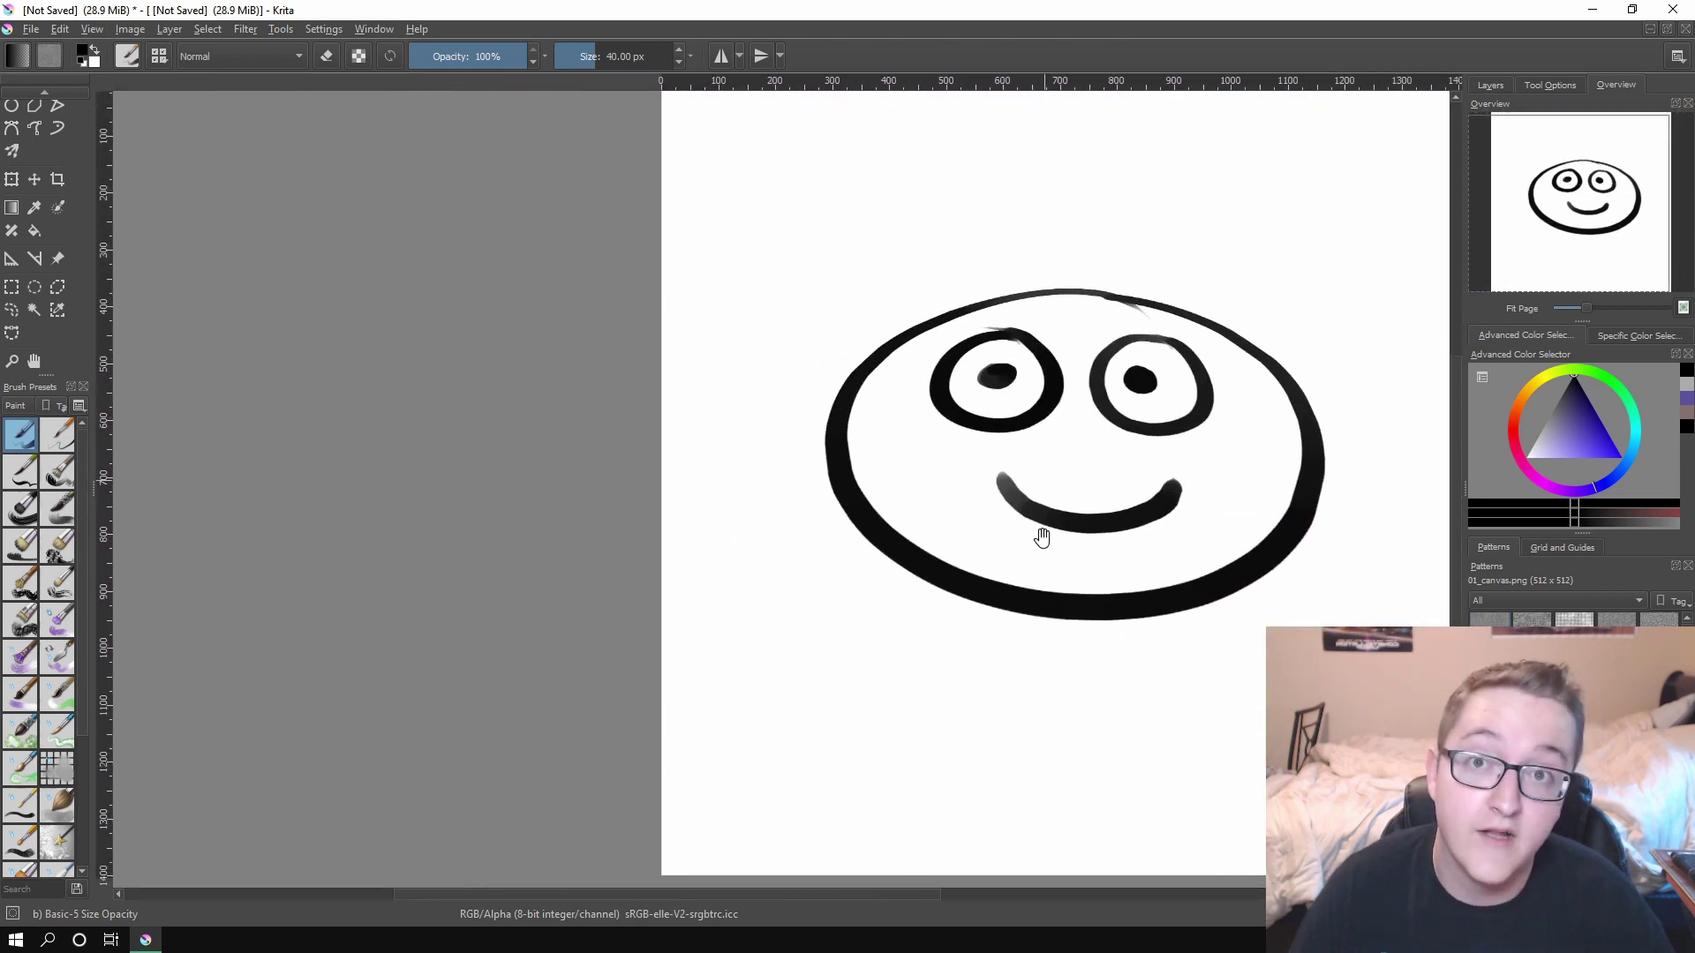
mouse_move(1042, 537)
mouse_down()
mouse_move(885, 557)
mouse_move(927, 541)
mouse_move(963, 553)
mouse_move(919, 613)
mouse_move(901, 579)
mouse_move(916, 552)
mouse_move(849, 623)
mouse_move(832, 595)
mouse_up()
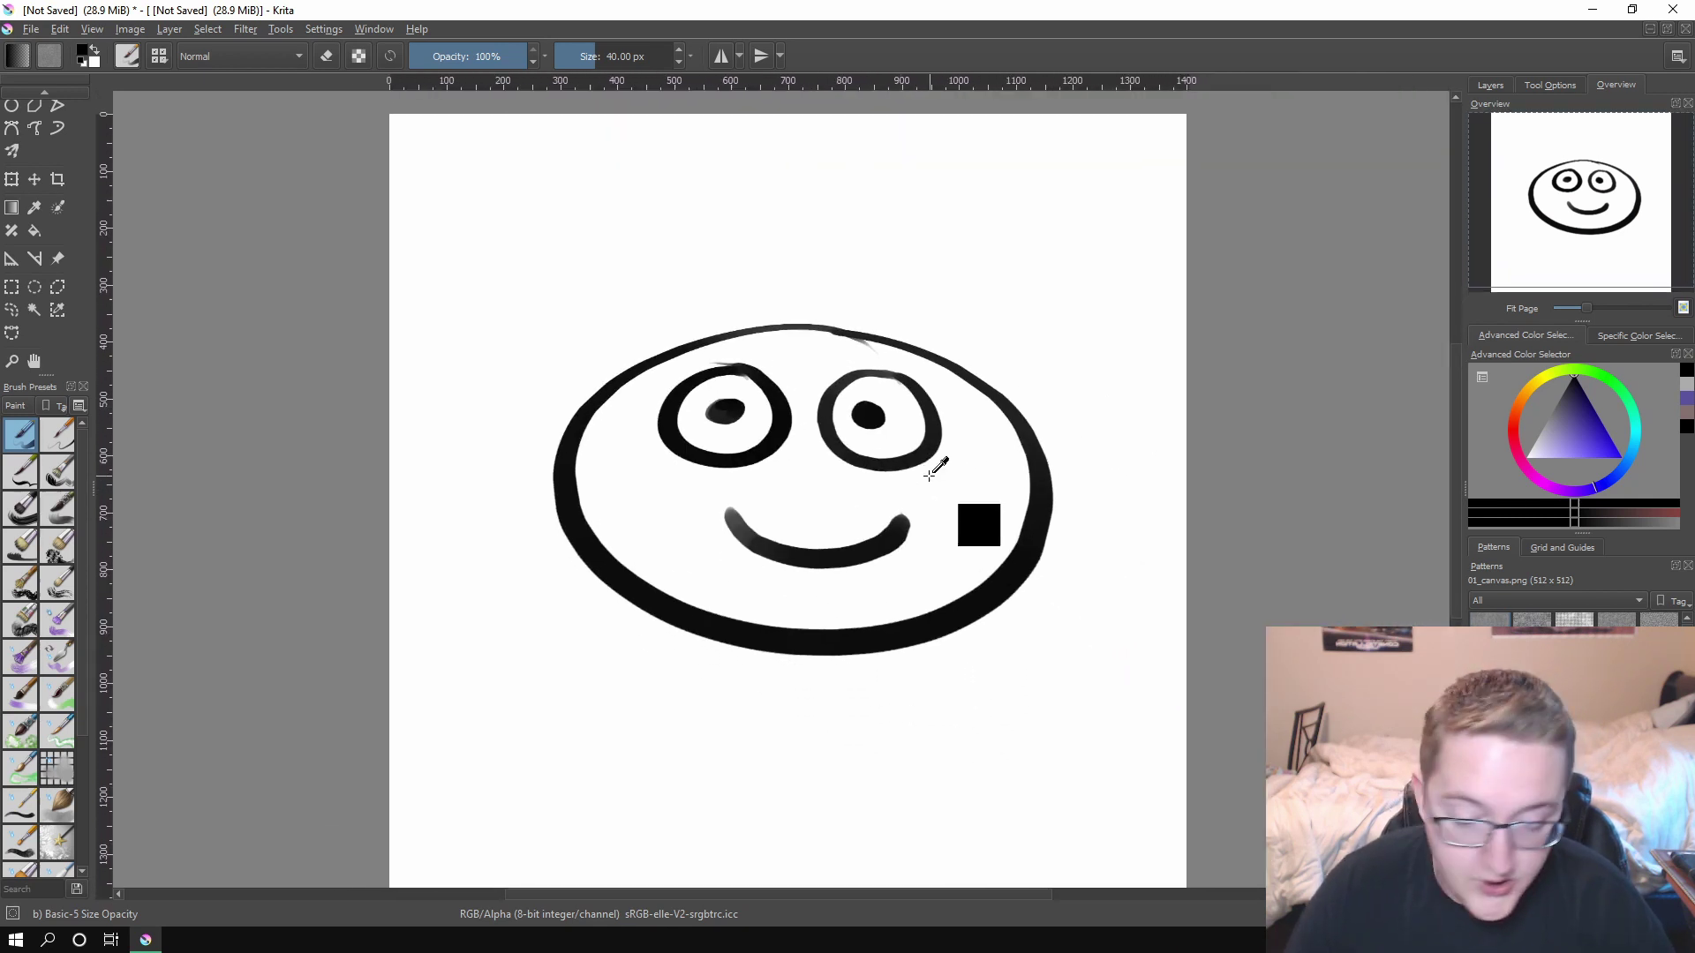
mouse_move(992, 519)
mouse_down()
mouse_move(908, 485)
mouse_move(965, 332)
mouse_move(930, 495)
mouse_move(908, 231)
mouse_move(919, 598)
mouse_move(697, 718)
mouse_move(976, 659)
mouse_move(838, 542)
mouse_move(924, 379)
mouse_move(995, 847)
mouse_move(1280, 418)
mouse_move(1025, 612)
mouse_move(1075, 541)
mouse_move(1030, 662)
mouse_move(1229, 611)
mouse_move(1366, 389)
mouse_move(1147, 541)
mouse_move(1169, 504)
mouse_up()
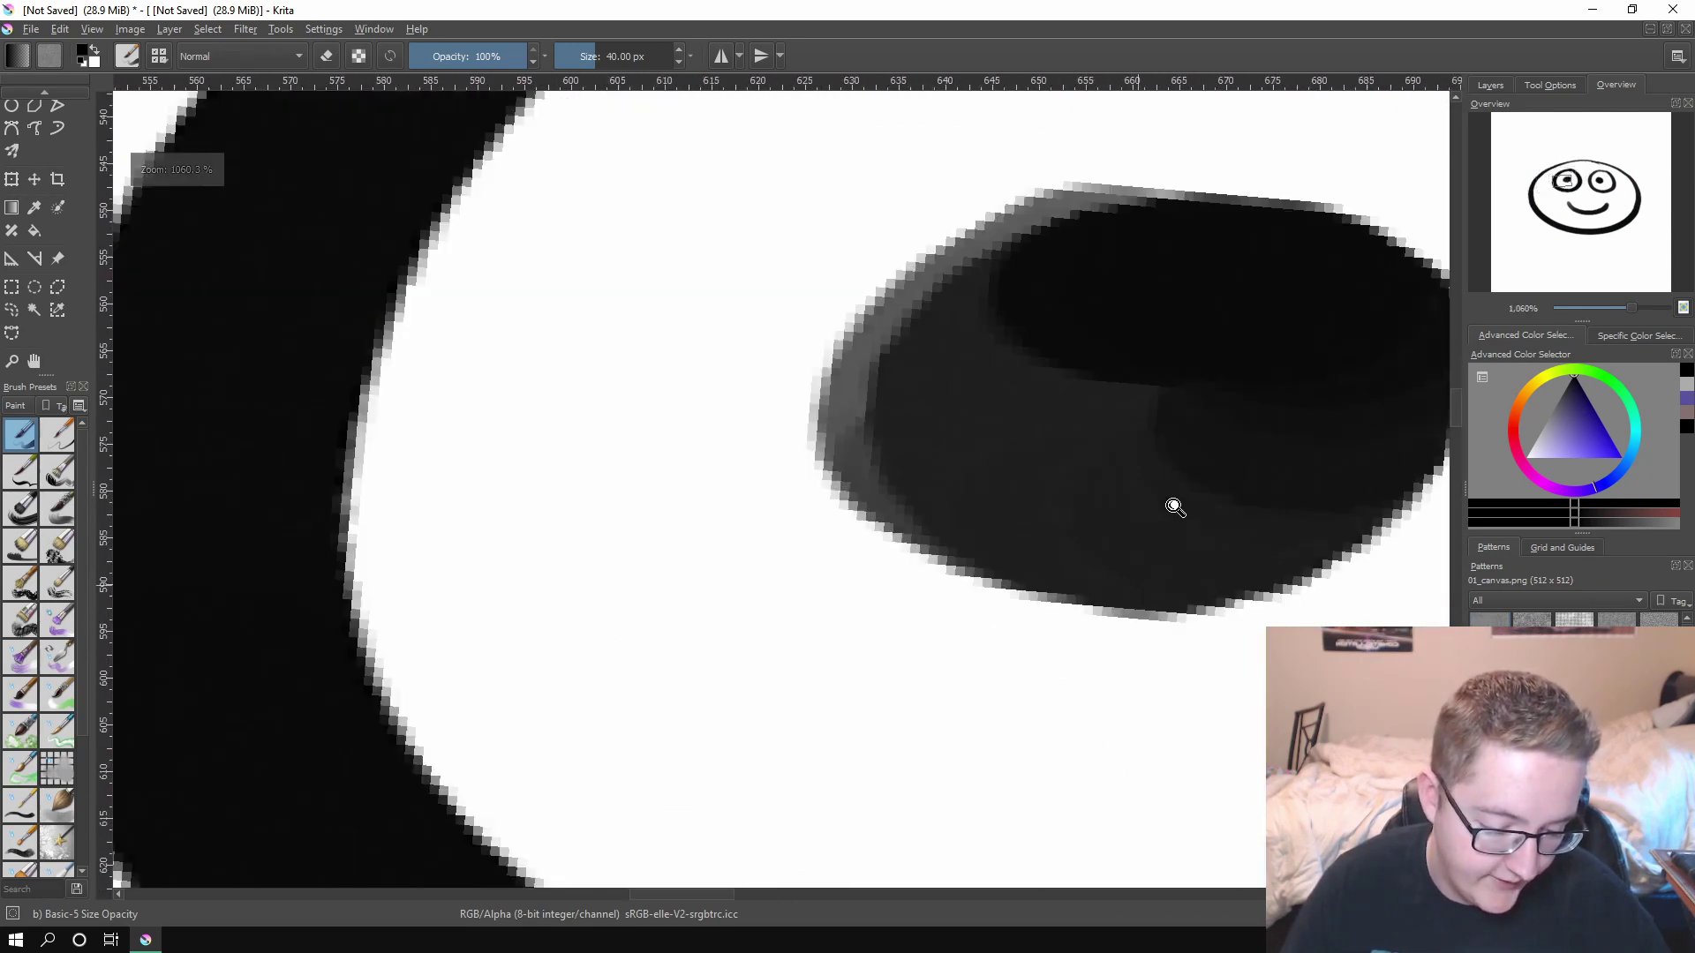
Step: Paint a test stroke below the right eye, undo it, and bring the page back into view
drag(971, 550, 1192, 568)
key(ctrl+z)
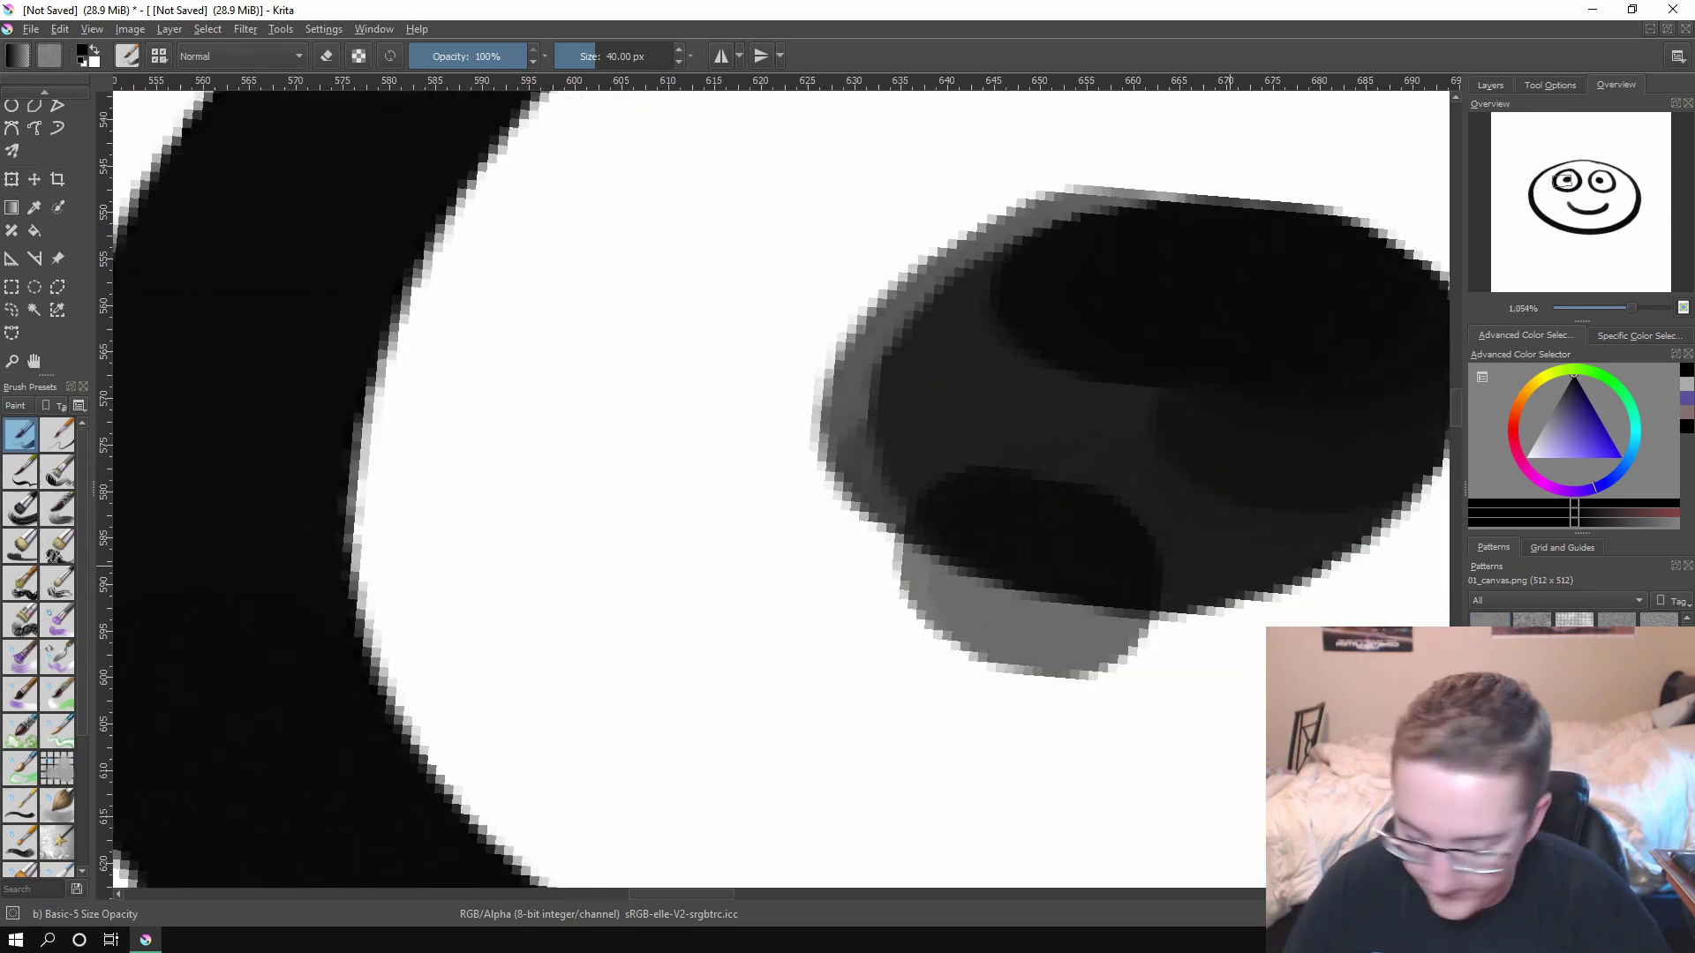
key(2)
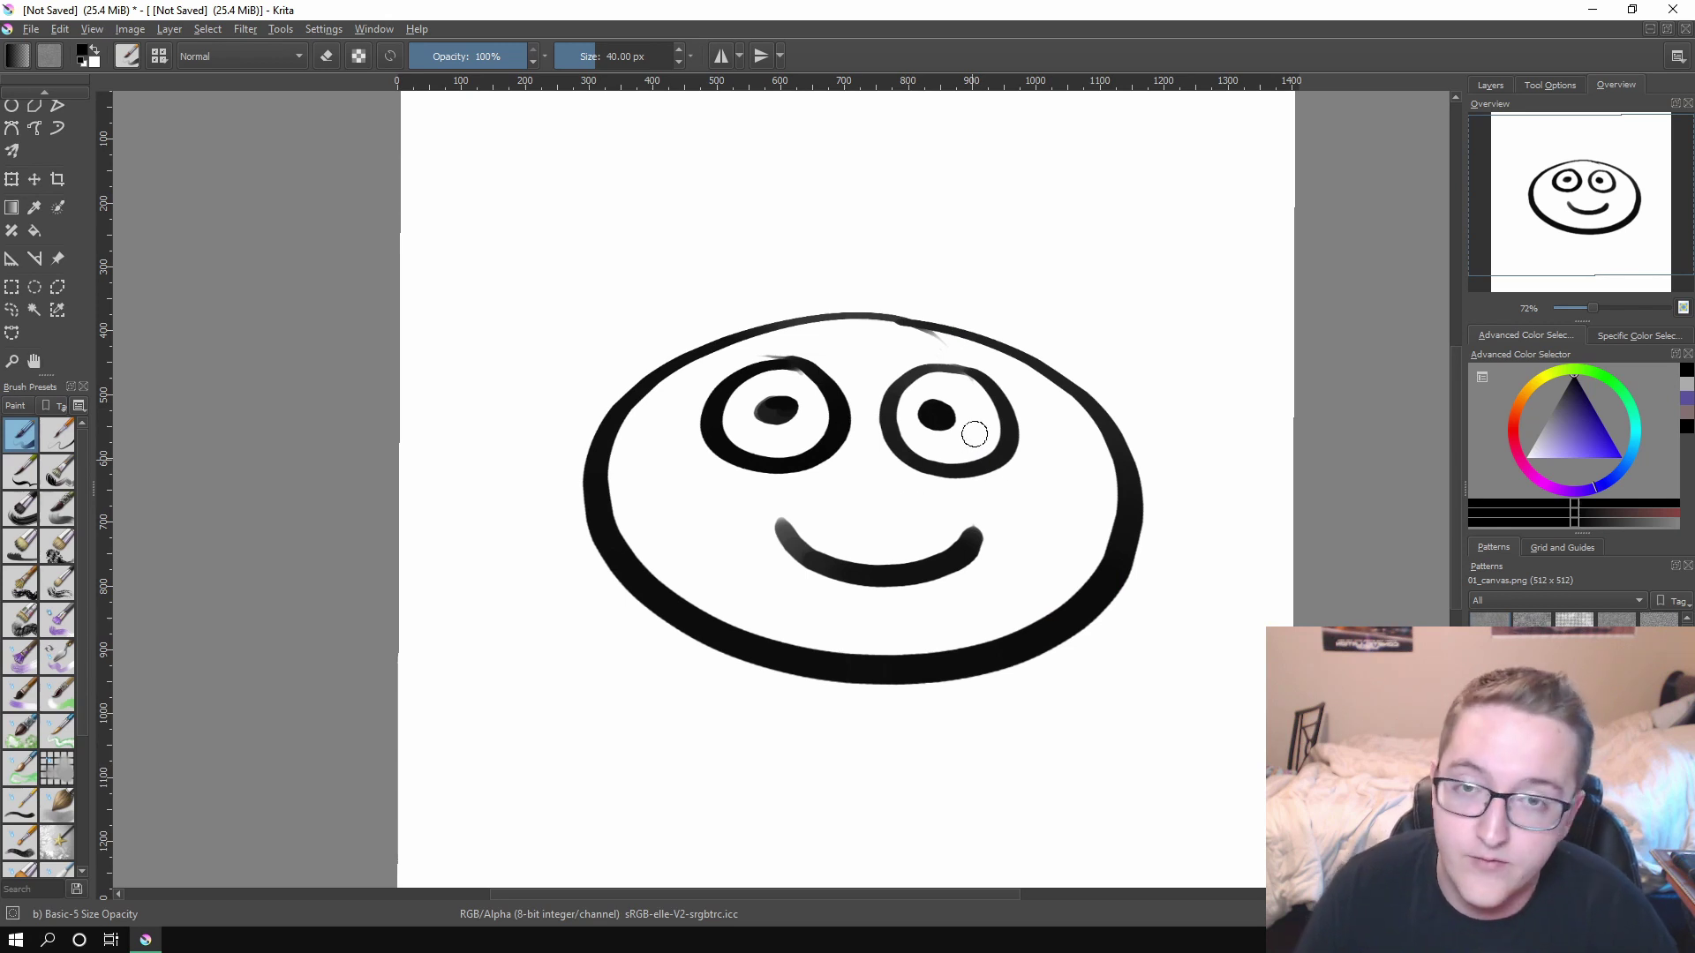
Step: Reset the canvas rotation to 0°, fit the whole page, and resize the brush to 44 px
key(5)
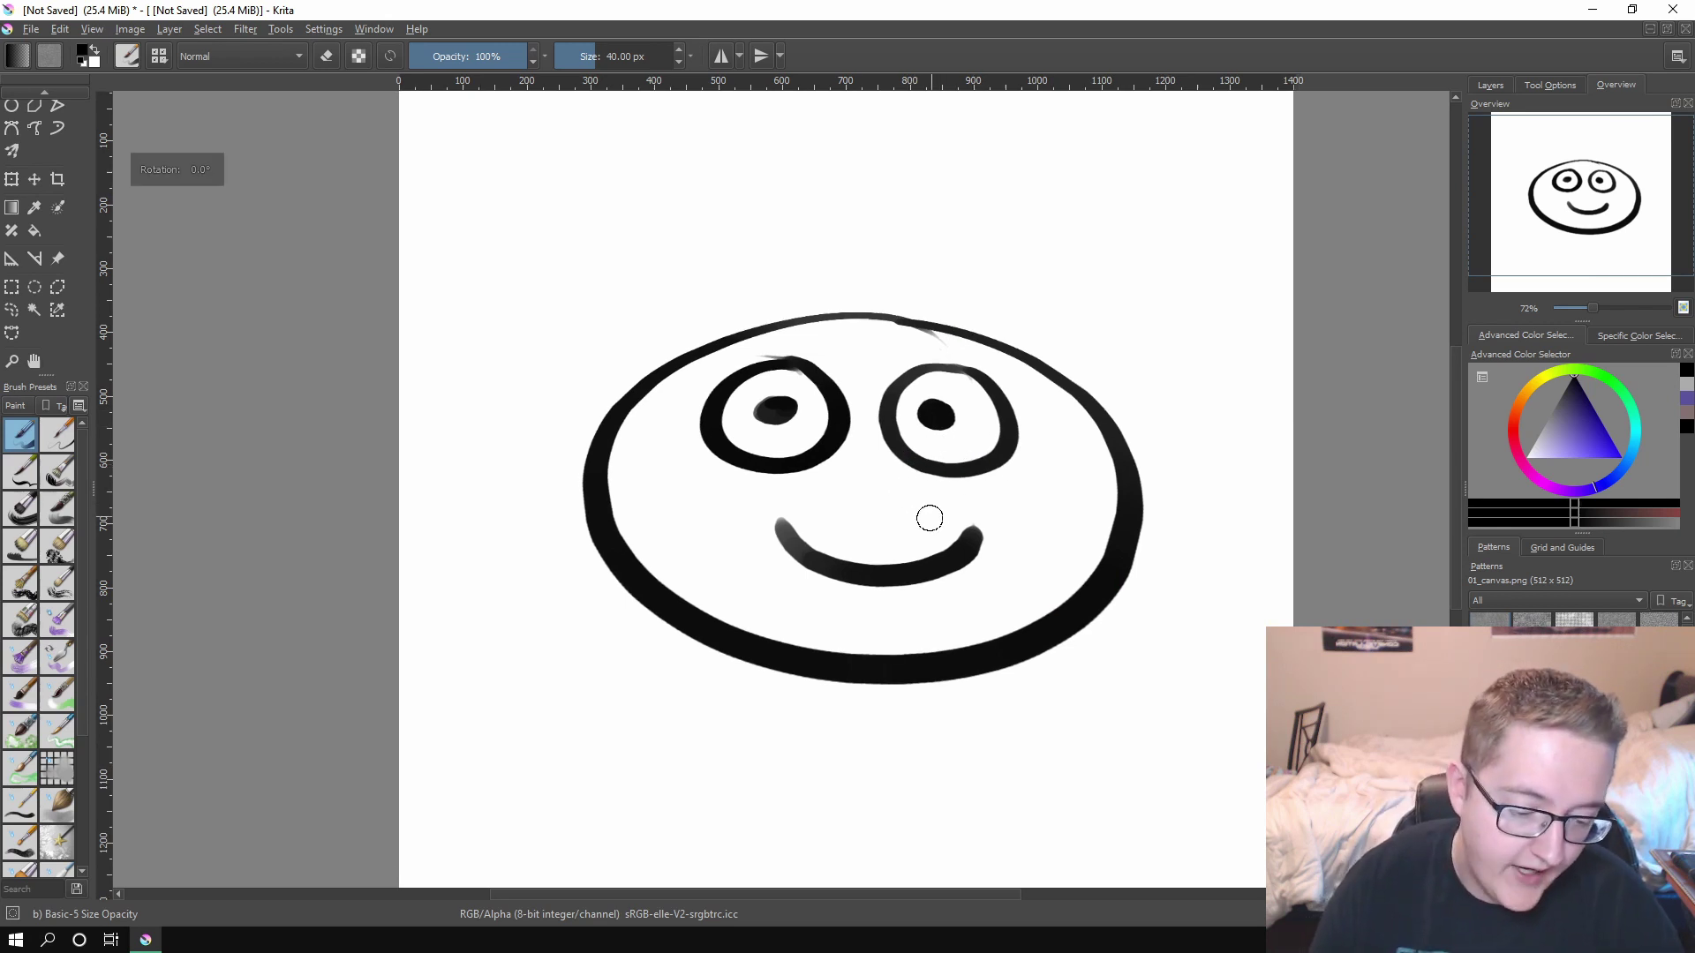
key(5)
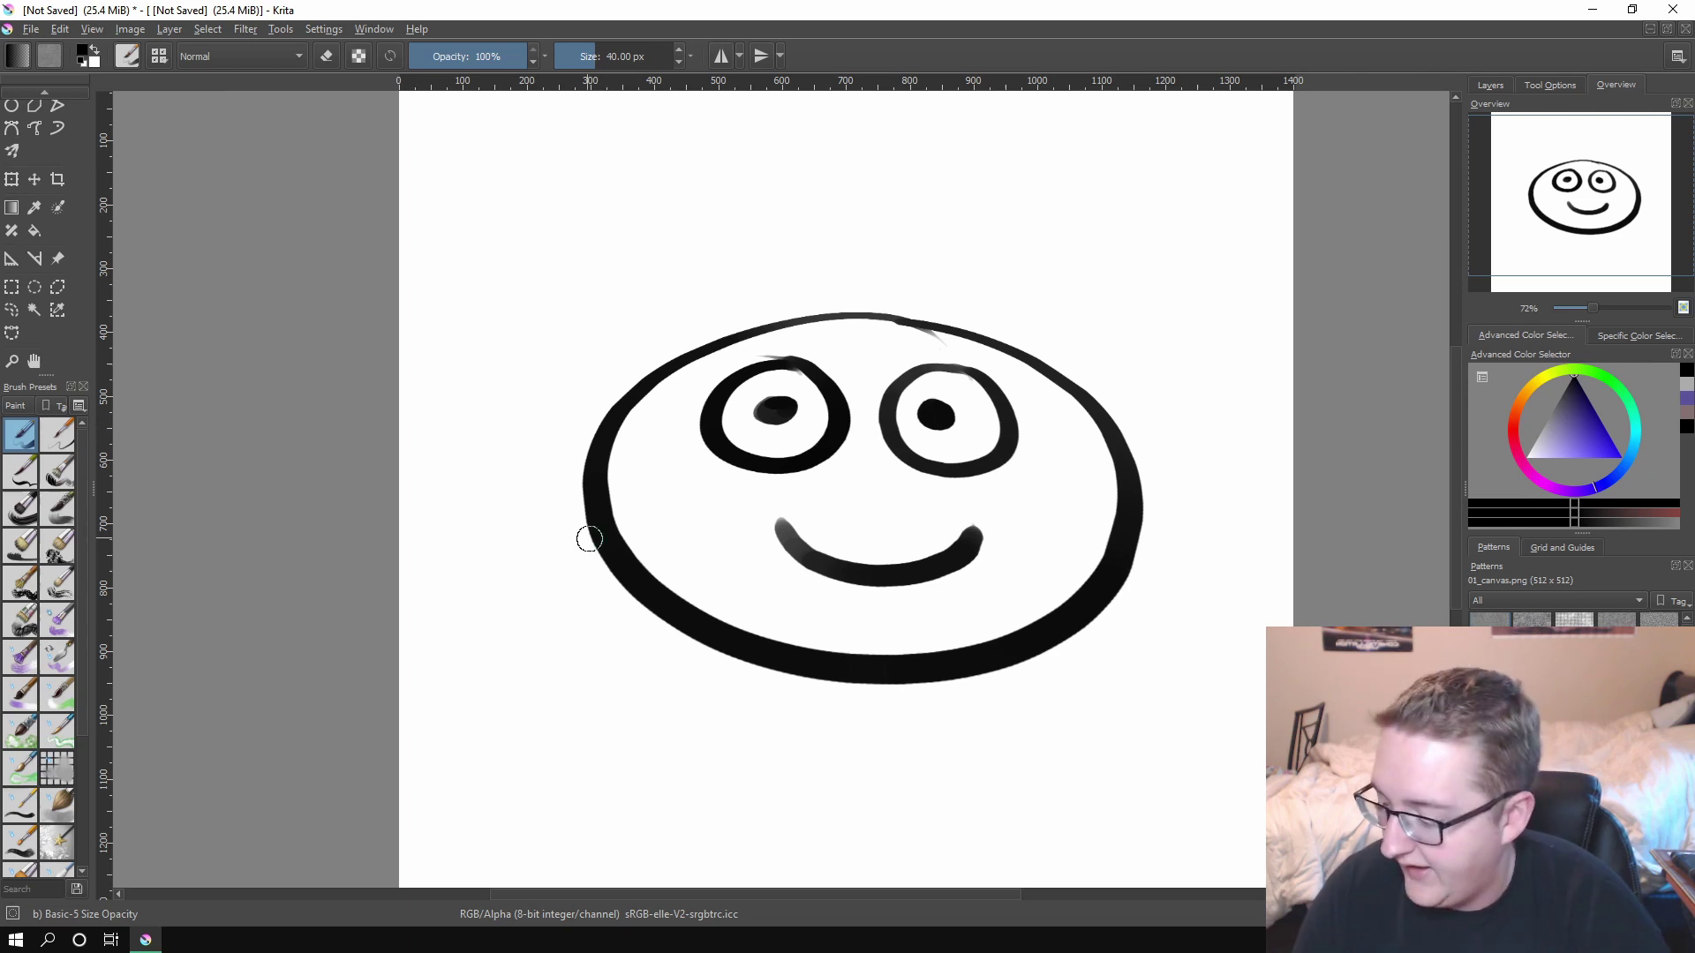
key(2)
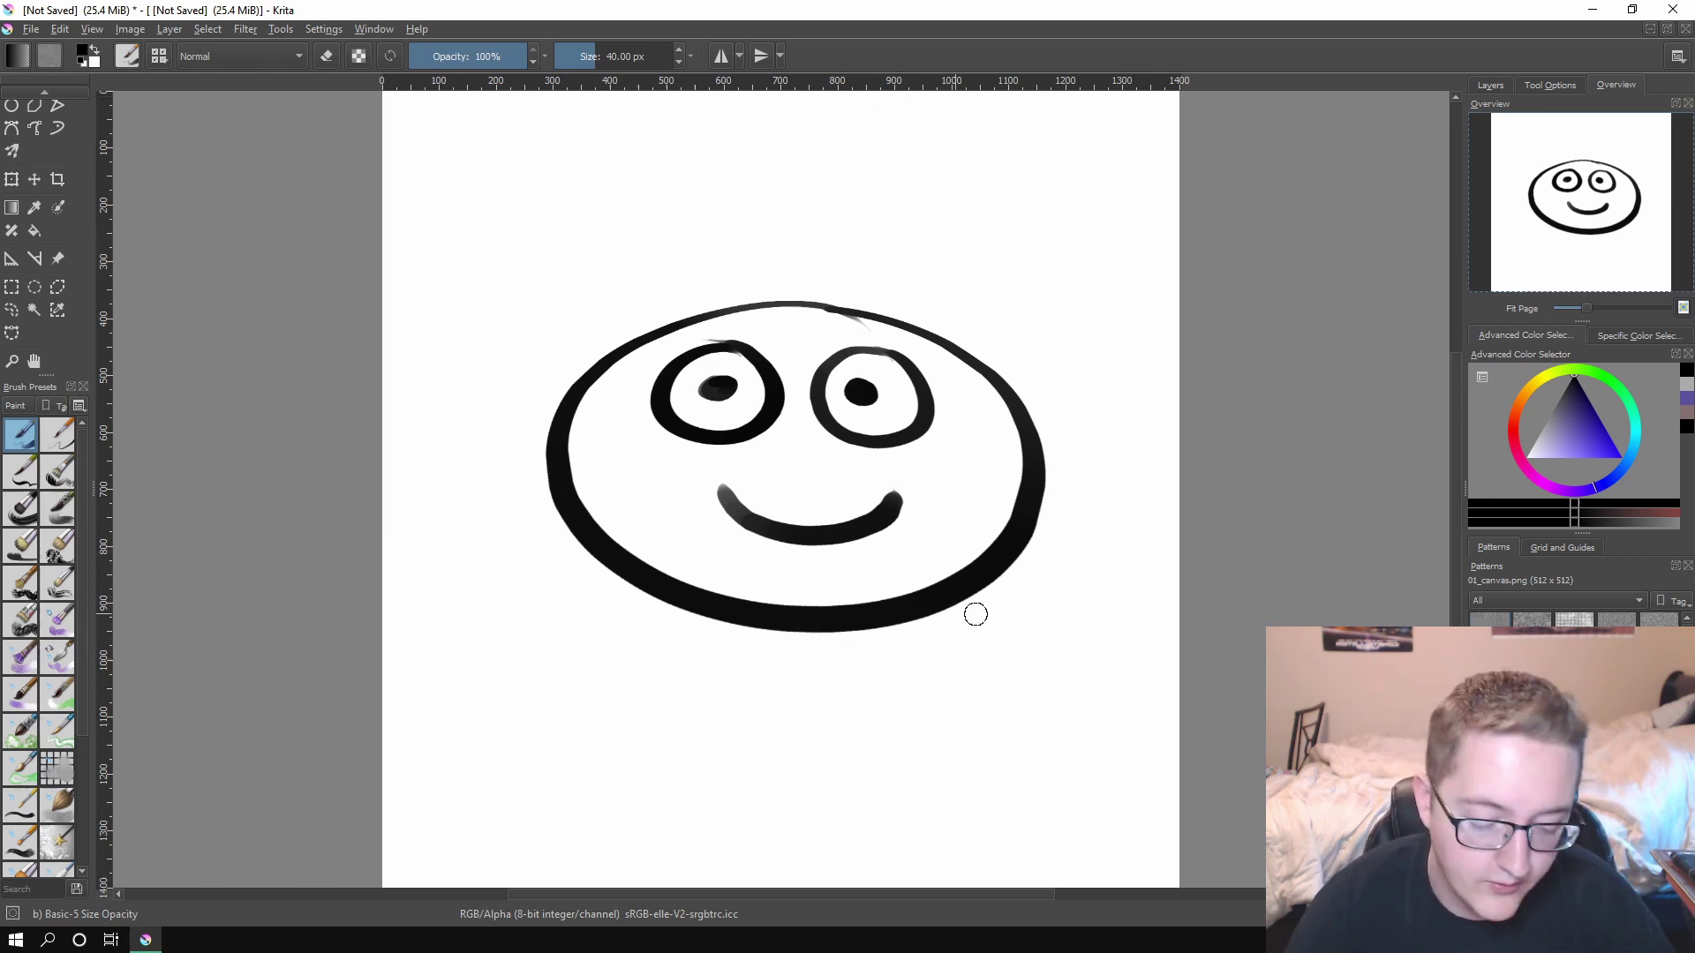
shift+drag(1003, 632, 1009, 642)
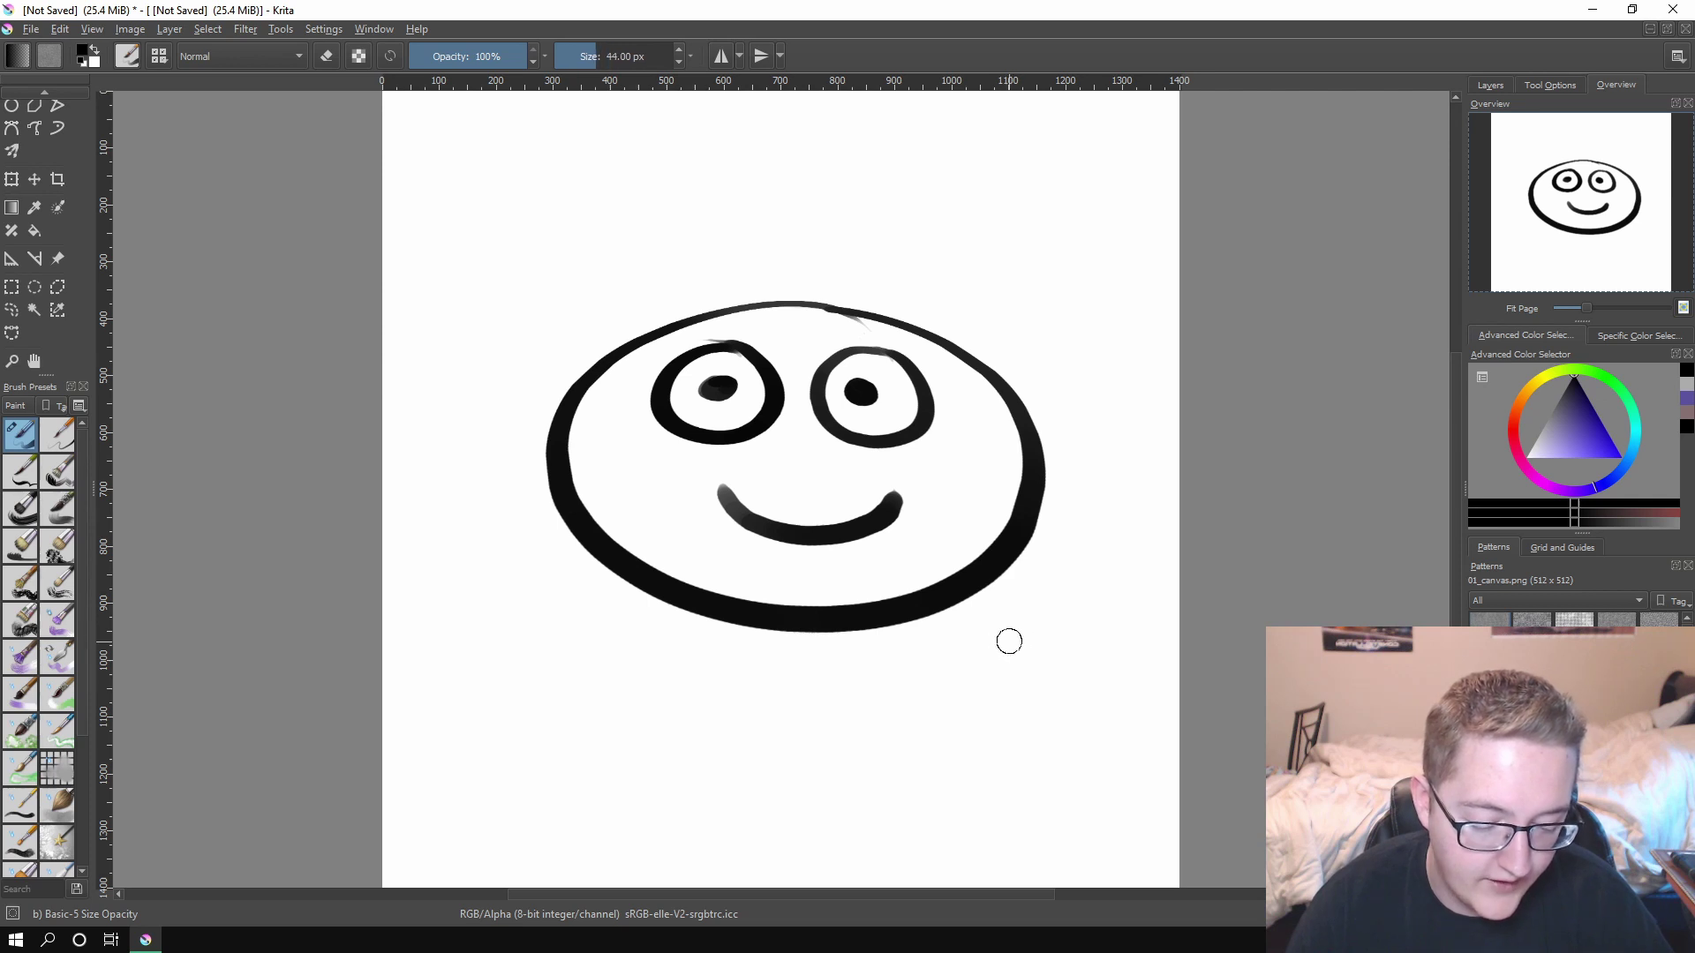